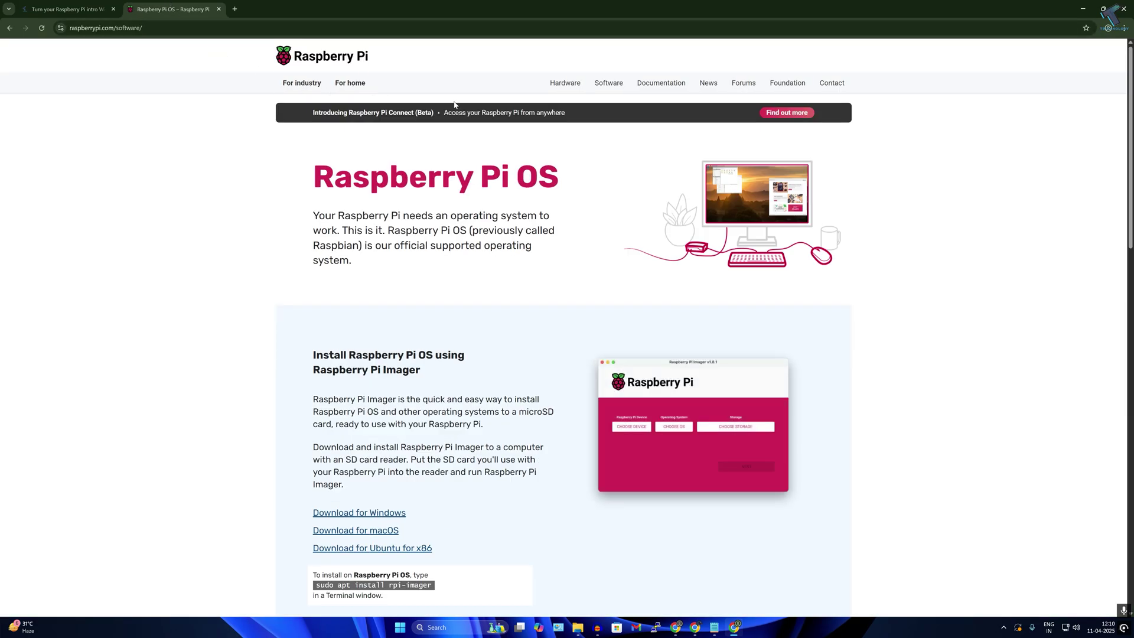
- Load the raspberrypi.com homepage by trimming software/ from the address
{"action": "left_click", "coordinate": [118, 27]}
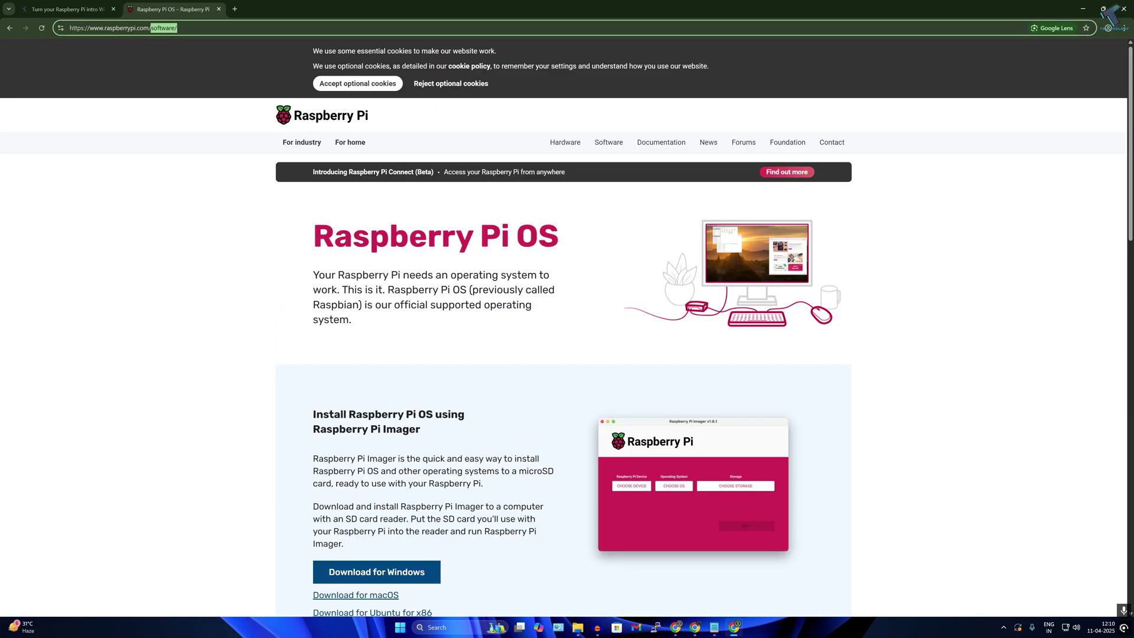
{"action": "key", "text": "End"}
{"action": "key", "text": "BackSpace"}
{"action": "key", "text": "BackSpace"}
{"action": "key", "text": "BackSpace"}
{"action": "key", "text": "BackSpace"}
{"action": "key", "text": "BackSpace"}
{"action": "key", "text": "BackSpace"}
{"action": "key", "text": "BackSpace"}
{"action": "key", "text": "BackSpace"}
{"action": "key", "text": "BackSpace"}
{"action": "key", "text": "Return"}
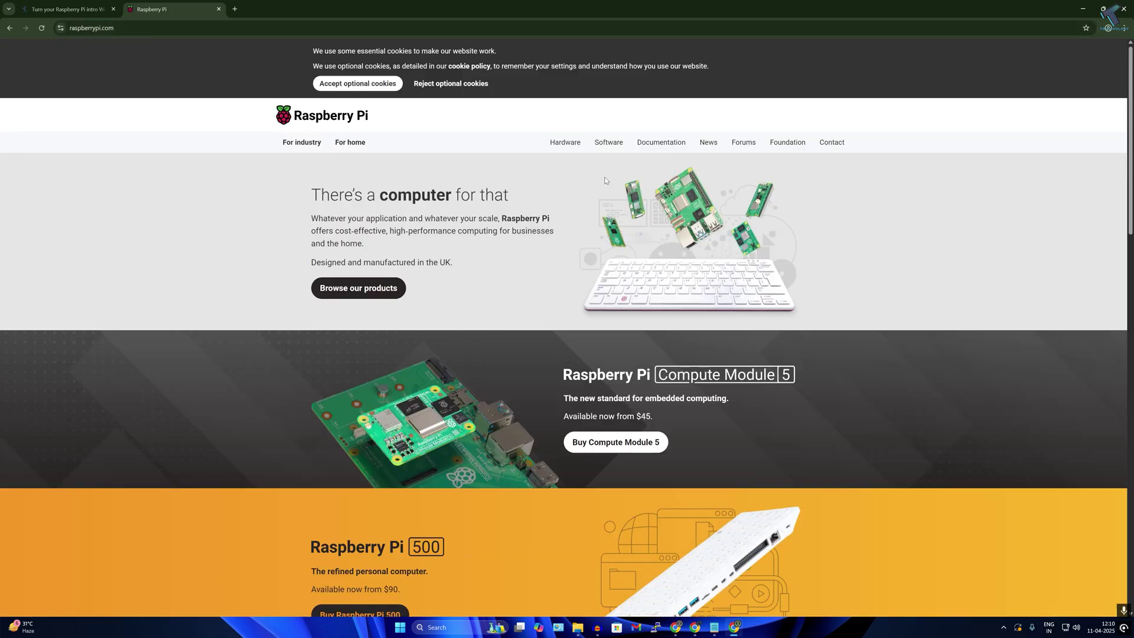
- Go to the Software page and highlight the words 'Raspberry Pi Imager' in its install section
{"action": "left_click", "coordinate": [611, 145]}
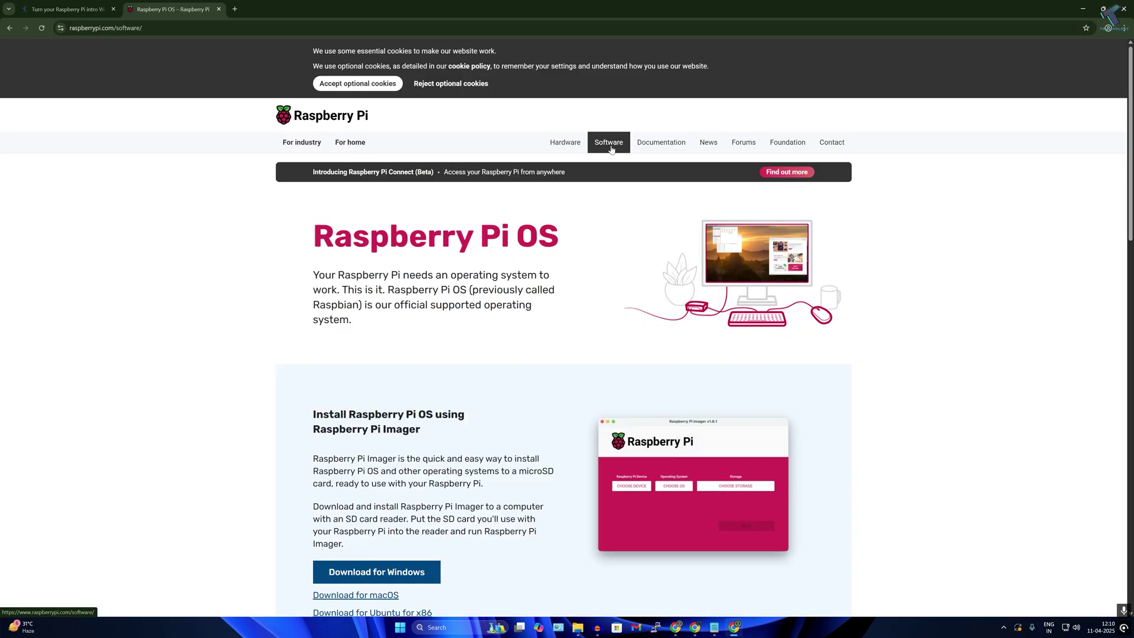
{"action": "scroll", "coordinate": [438, 270], "scroll_direction": "down", "scroll_amount": 2}
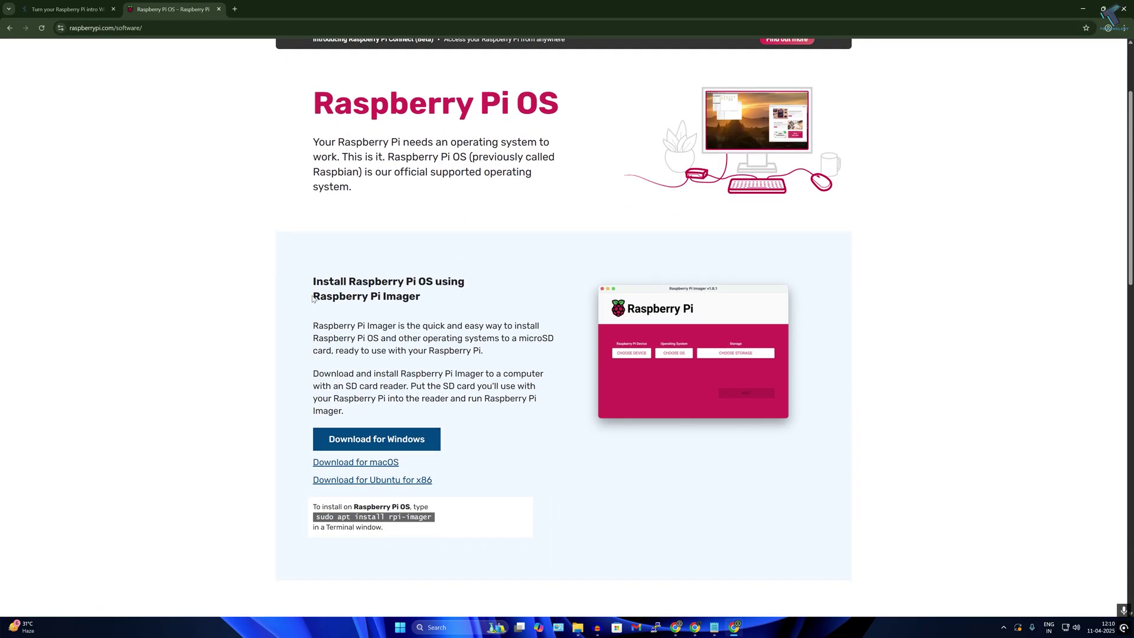
{"action": "left_click_drag", "start_coordinate": [313, 298], "coordinate": [443, 304]}
{"action": "scroll", "coordinate": [442, 304], "scroll_direction": "down", "scroll_amount": 1}
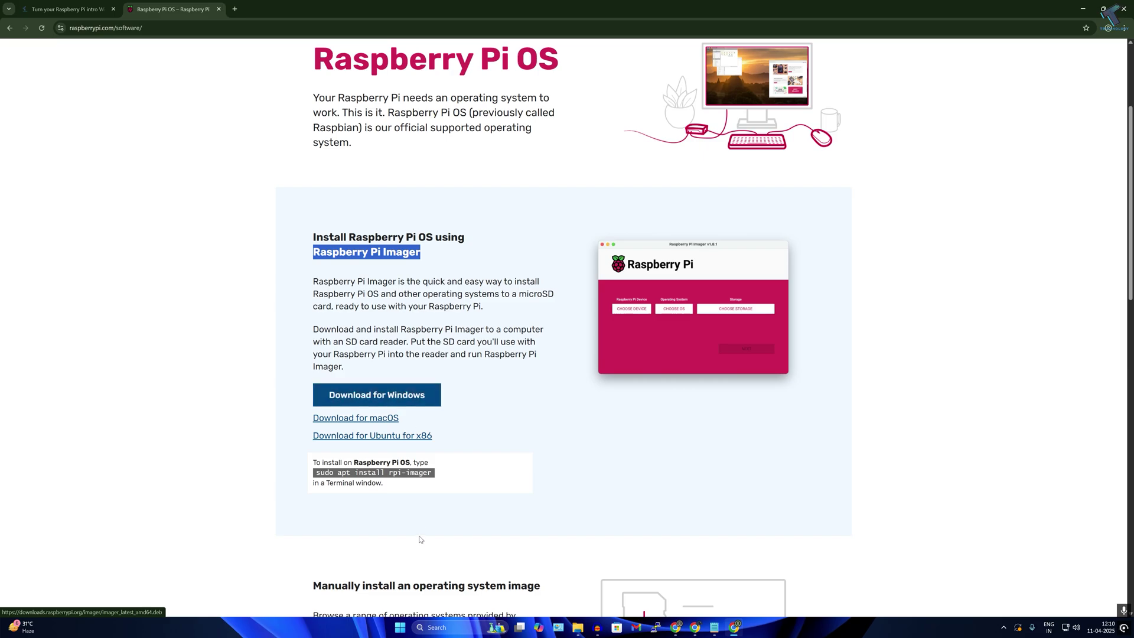
- Launch Raspberry Pi Imager via Start search for 'Rasp', approve the UAC prompt, then minimize it
{"action": "left_click", "coordinate": [401, 628]}
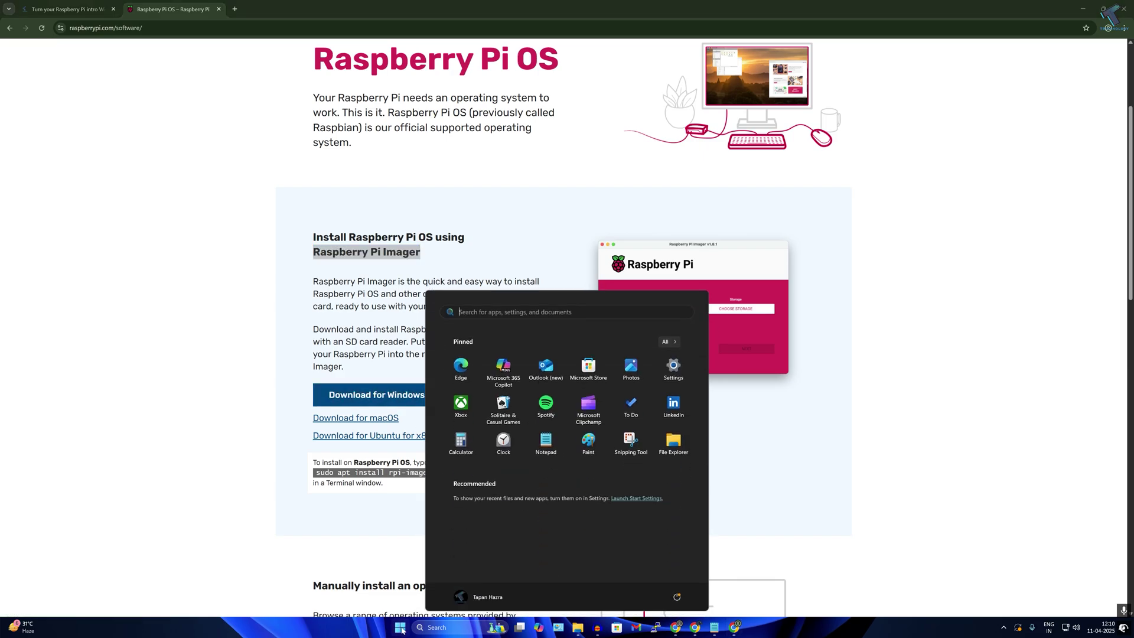
{"action": "type", "text": "Rasp"}
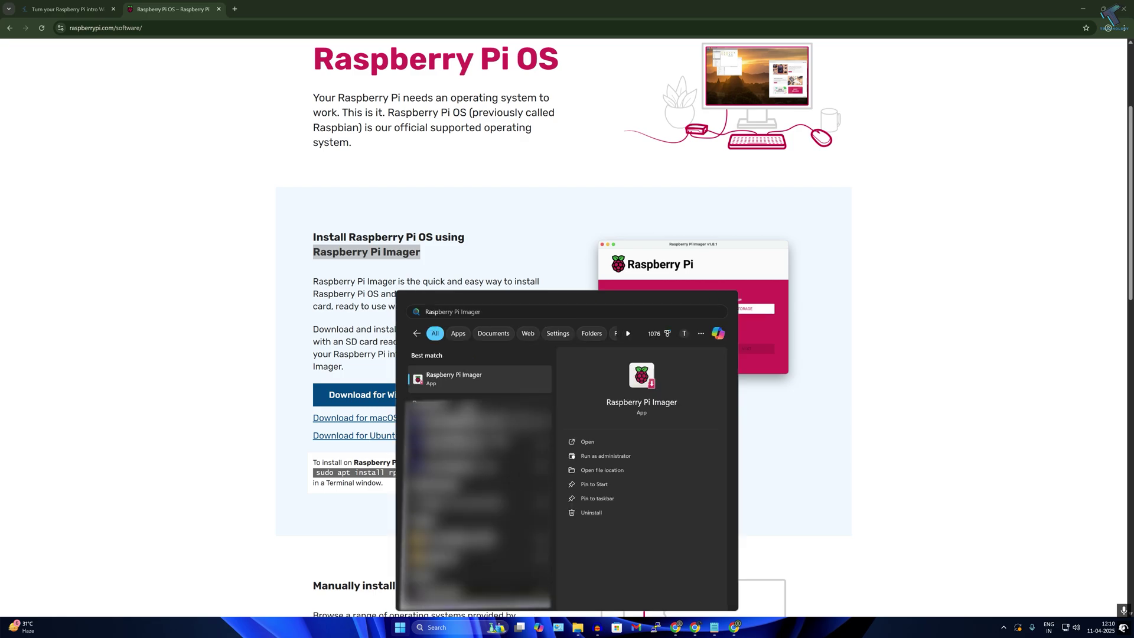
{"action": "left_click", "coordinate": [479, 379]}
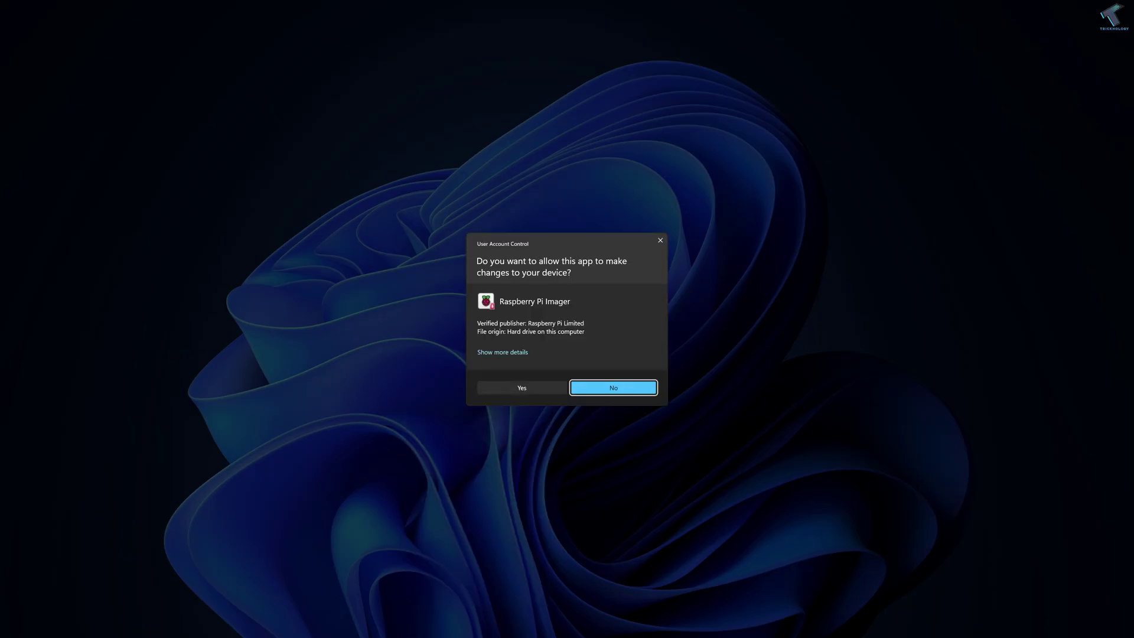
{"action": "left_click", "coordinate": [522, 388]}
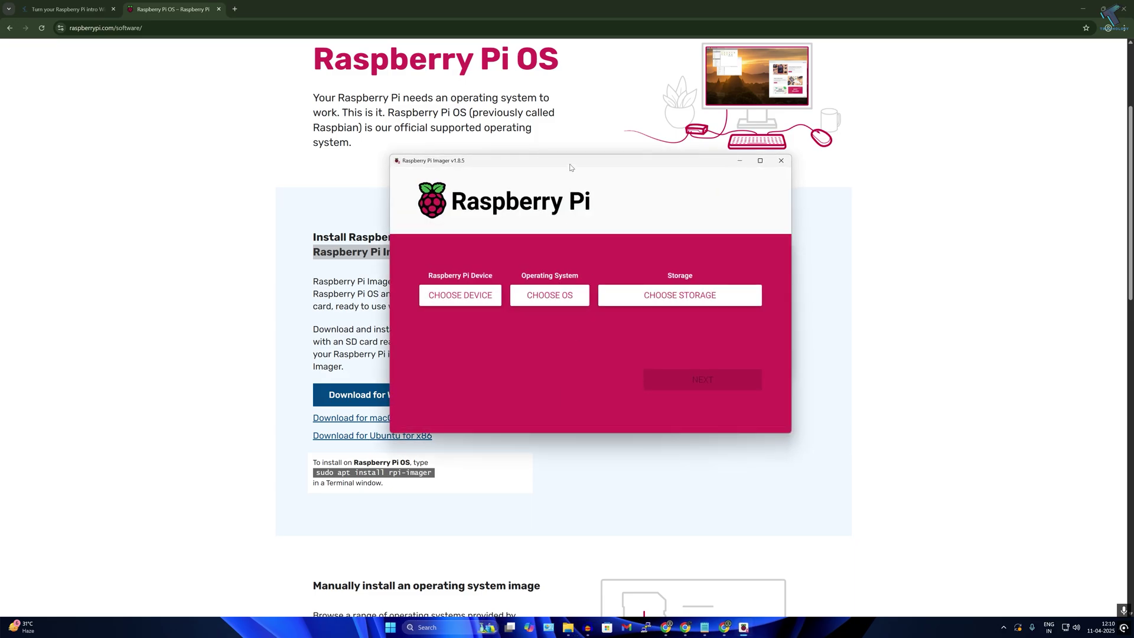
{"action": "left_click_drag", "start_coordinate": [571, 165], "coordinate": [596, 167]}
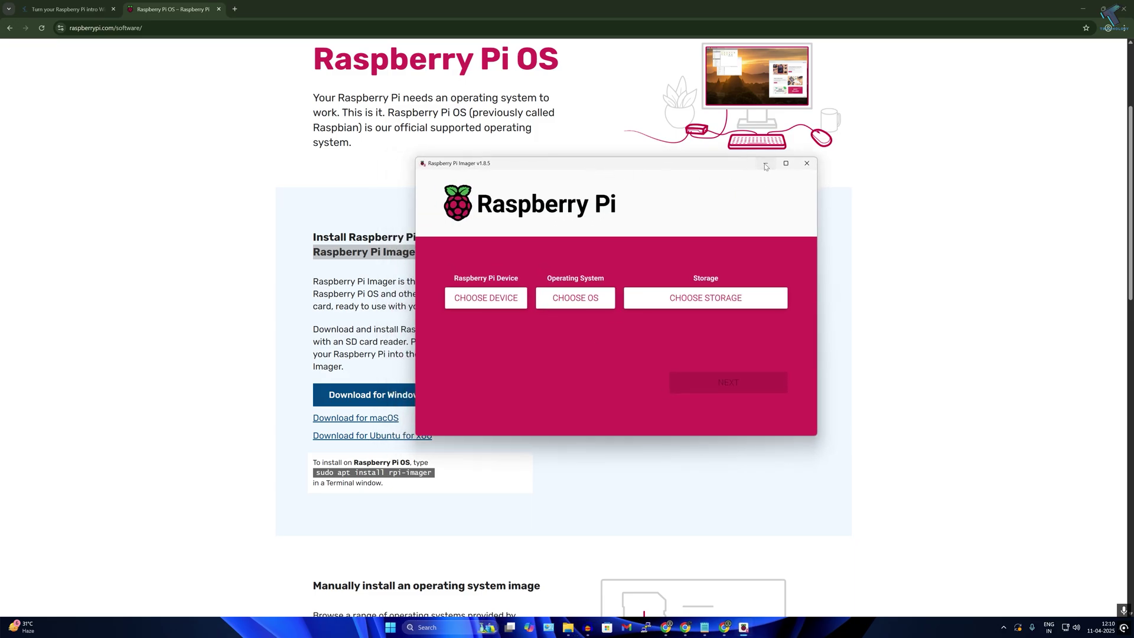
{"action": "left_click", "coordinate": [765, 166]}
- Open the page of all operating system images and highlight the System: 32-bit detail
{"action": "scroll", "coordinate": [378, 413], "scroll_direction": "down", "scroll_amount": 3}
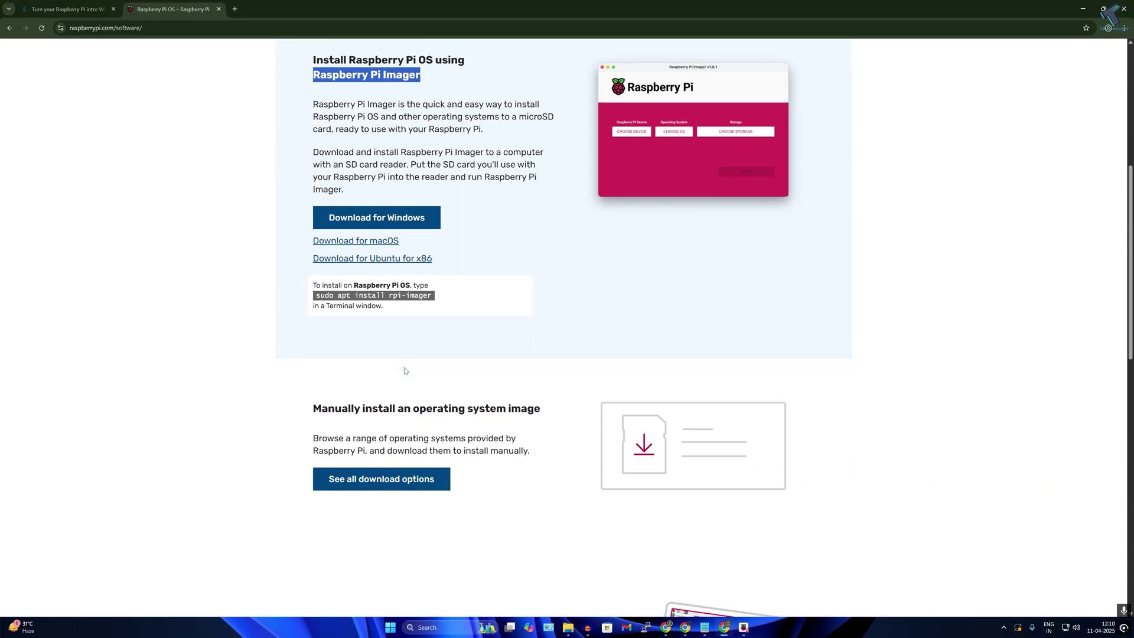
{"action": "left_click", "coordinate": [372, 487]}
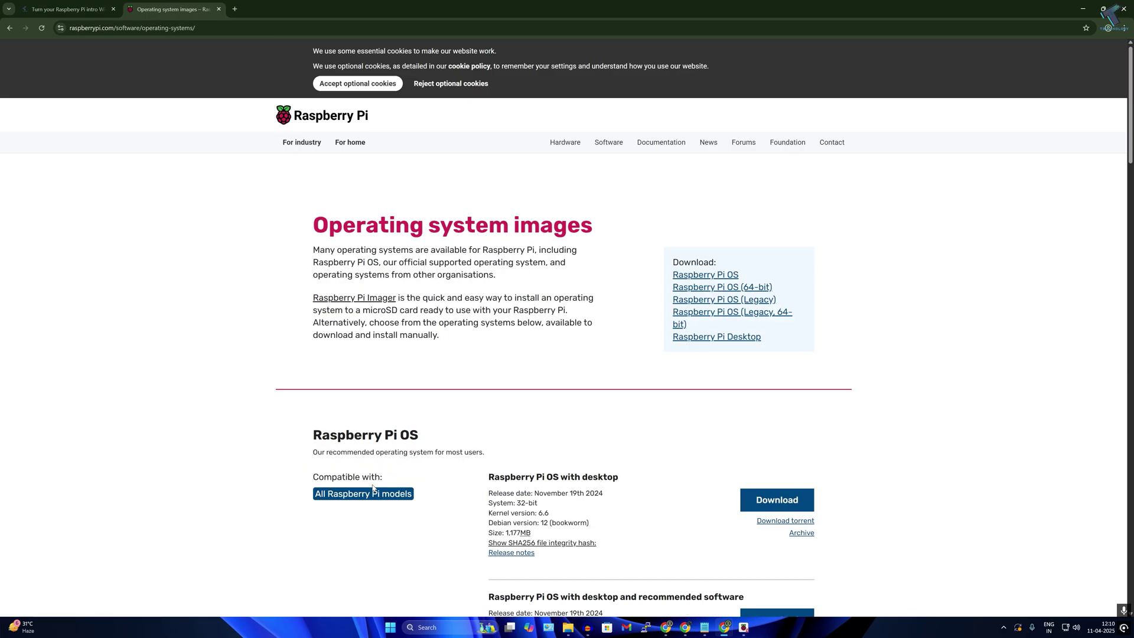
{"action": "scroll", "coordinate": [372, 488], "scroll_direction": "down", "scroll_amount": 4}
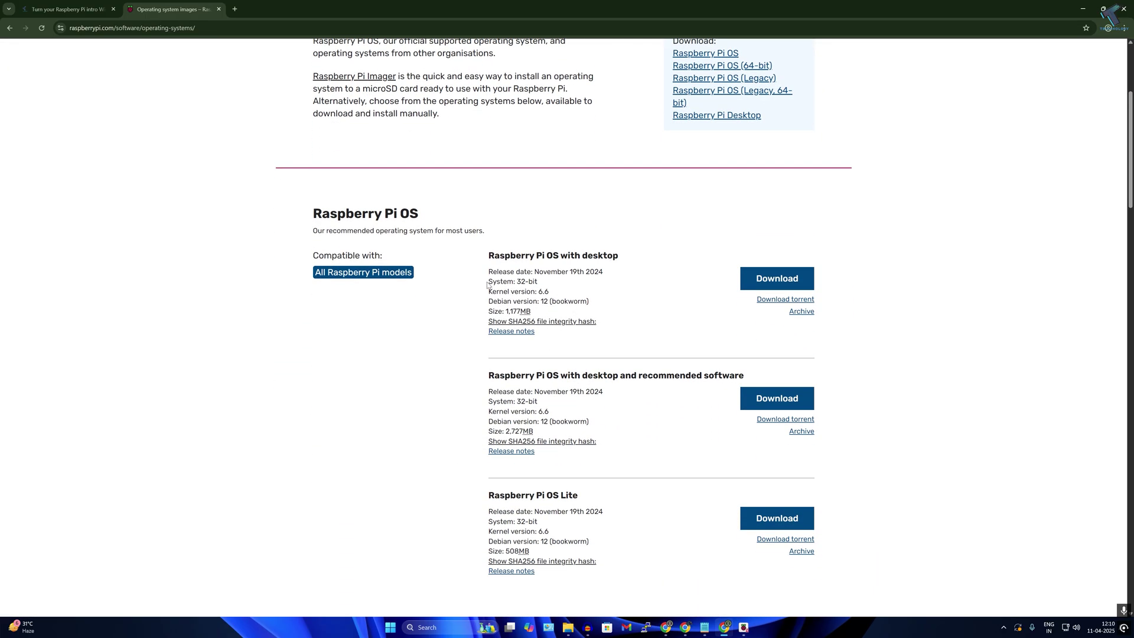
{"action": "left_click_drag", "start_coordinate": [487, 285], "coordinate": [543, 284]}
{"action": "scroll", "coordinate": [542, 289], "scroll_direction": "down", "scroll_amount": 5}
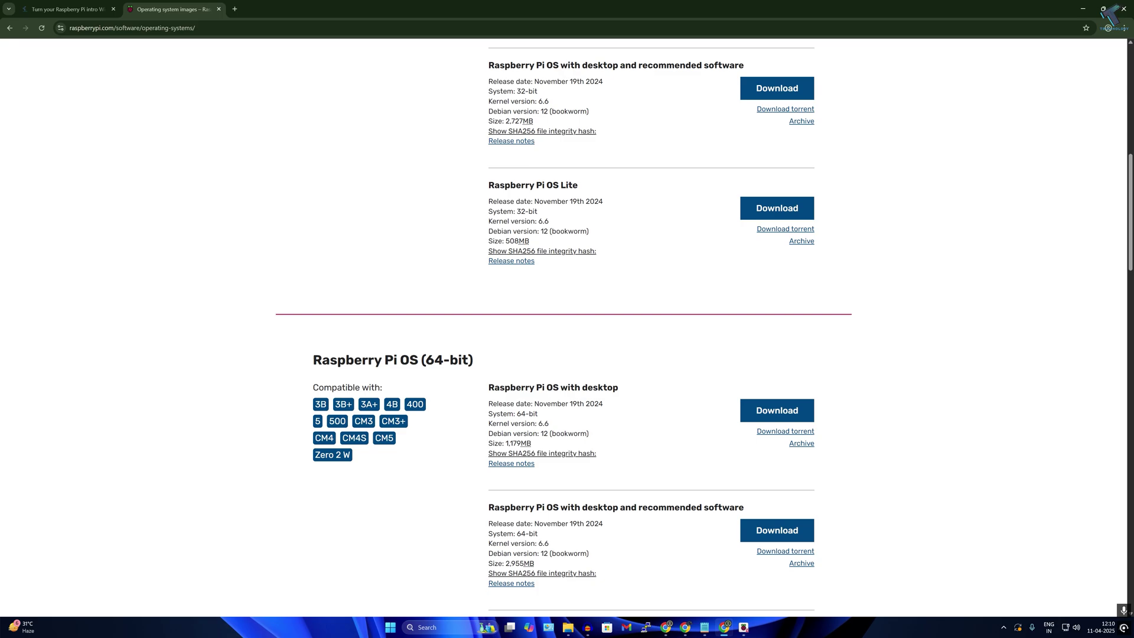
- Highlight the System: 64-bit line and Debian version 12 (bookworm) details, then minimize Chrome
{"action": "mouse_move", "coordinate": [488, 413]}
{"action": "left_mouse_down"}
{"action": "mouse_move", "coordinate": [546, 418]}
{"action": "mouse_move", "coordinate": [485, 415]}
{"action": "left_mouse_up"}
{"action": "triple_click", "coordinate": [485, 415]}
{"action": "left_click", "coordinate": [553, 432]}
{"action": "left_click_drag", "start_coordinate": [489, 435], "coordinate": [602, 438]}
{"action": "left_click", "coordinate": [549, 434]}
{"action": "left_click", "coordinate": [603, 437]}
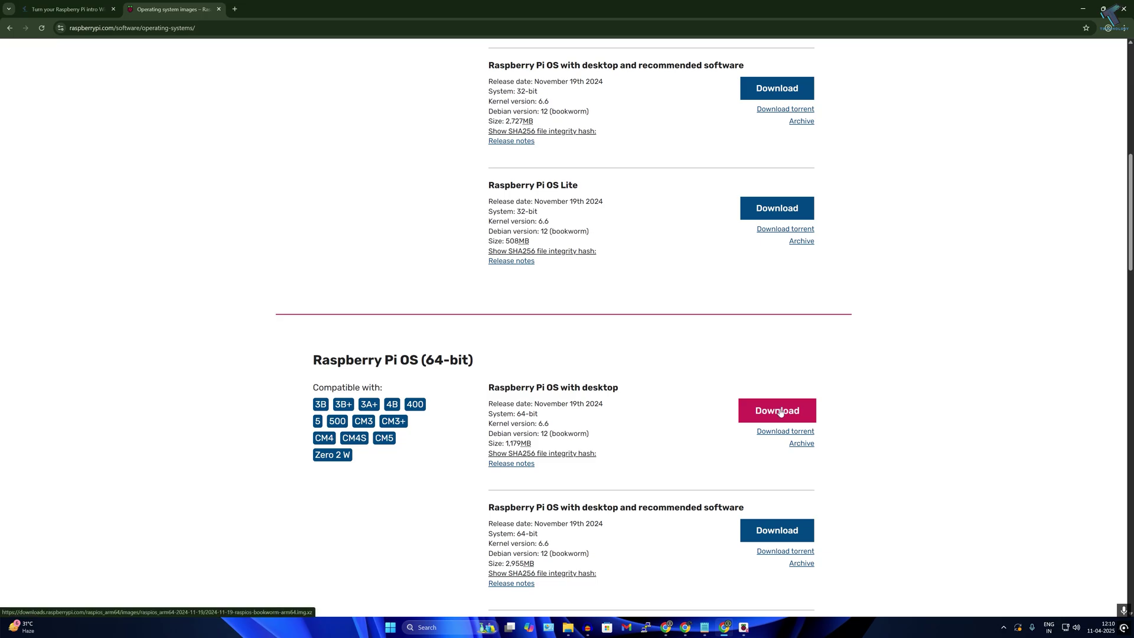
{"action": "left_click", "coordinate": [1077, 7]}
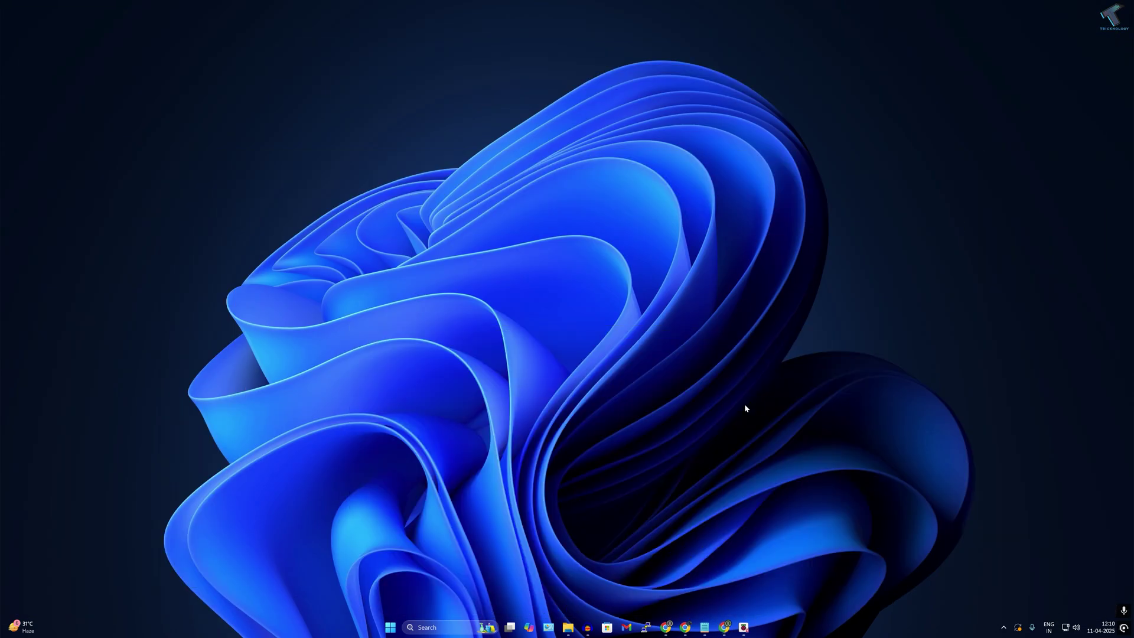
- Restore Imager and pick Raspberry Pi 4 from the device list
{"action": "left_click", "coordinate": [749, 627]}
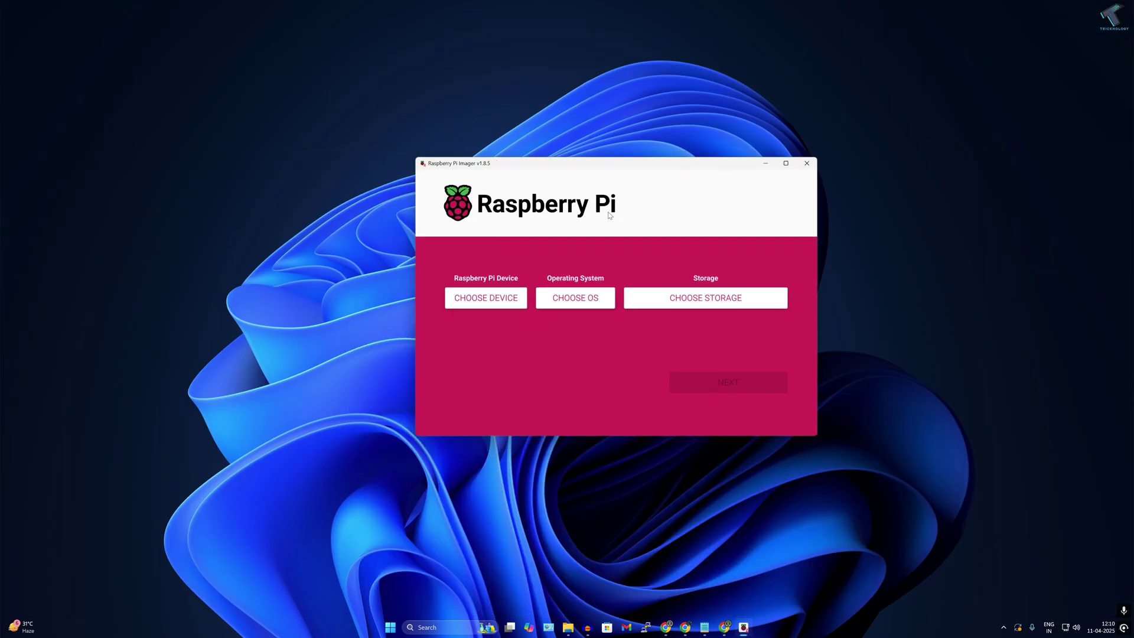
{"action": "left_click", "coordinate": [483, 301]}
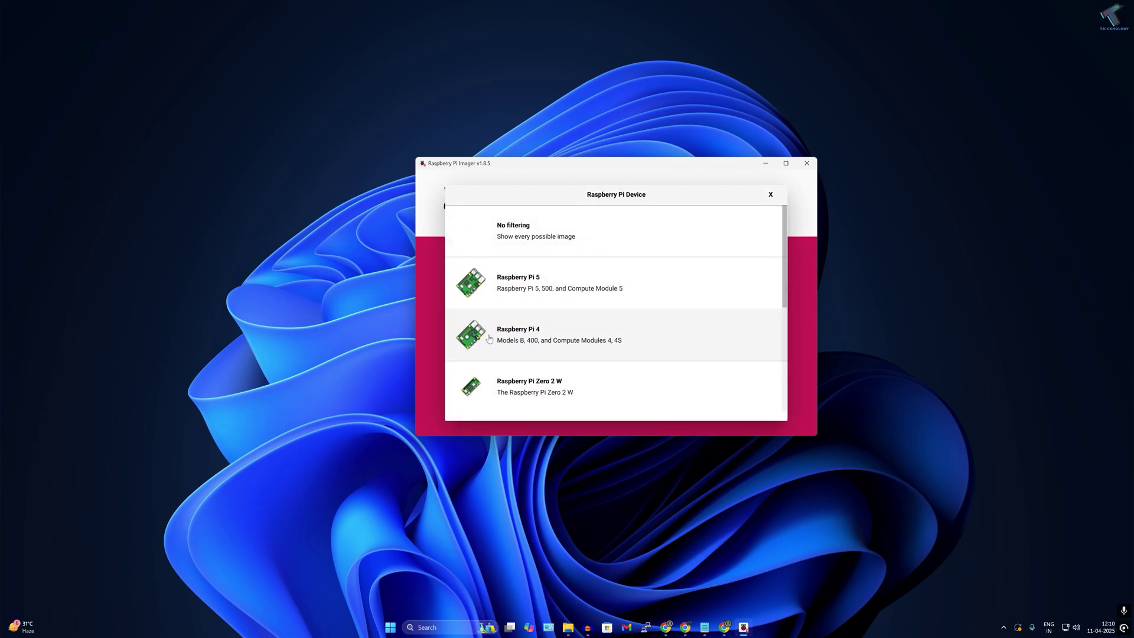
{"action": "scroll", "coordinate": [523, 339], "scroll_direction": "down", "scroll_amount": 5}
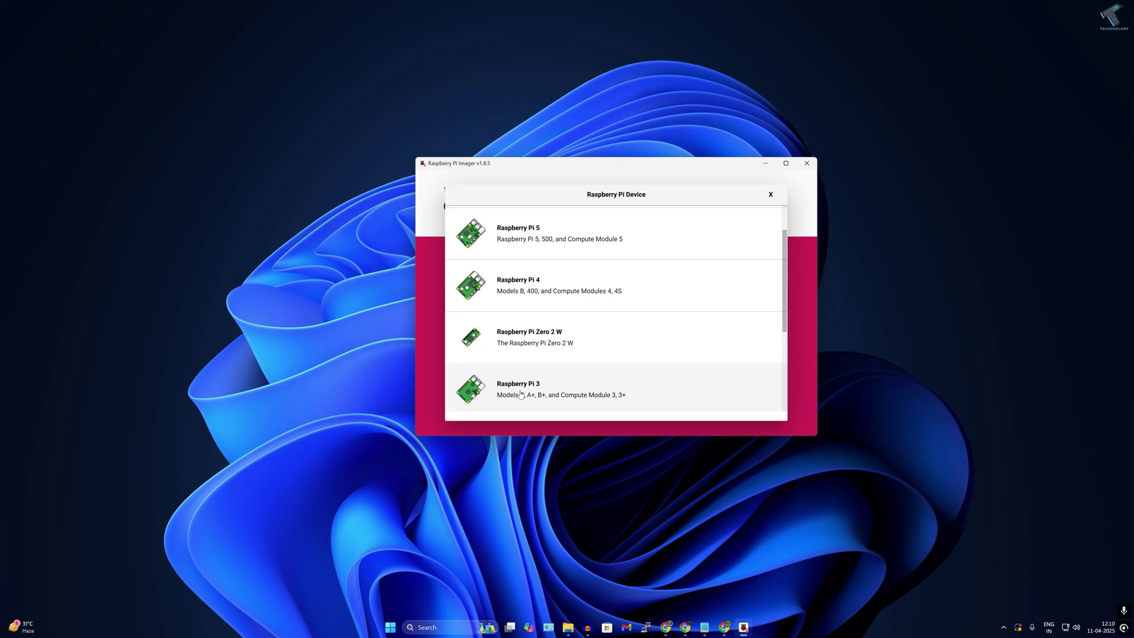
{"action": "scroll", "coordinate": [531, 325], "scroll_direction": "up", "scroll_amount": 5}
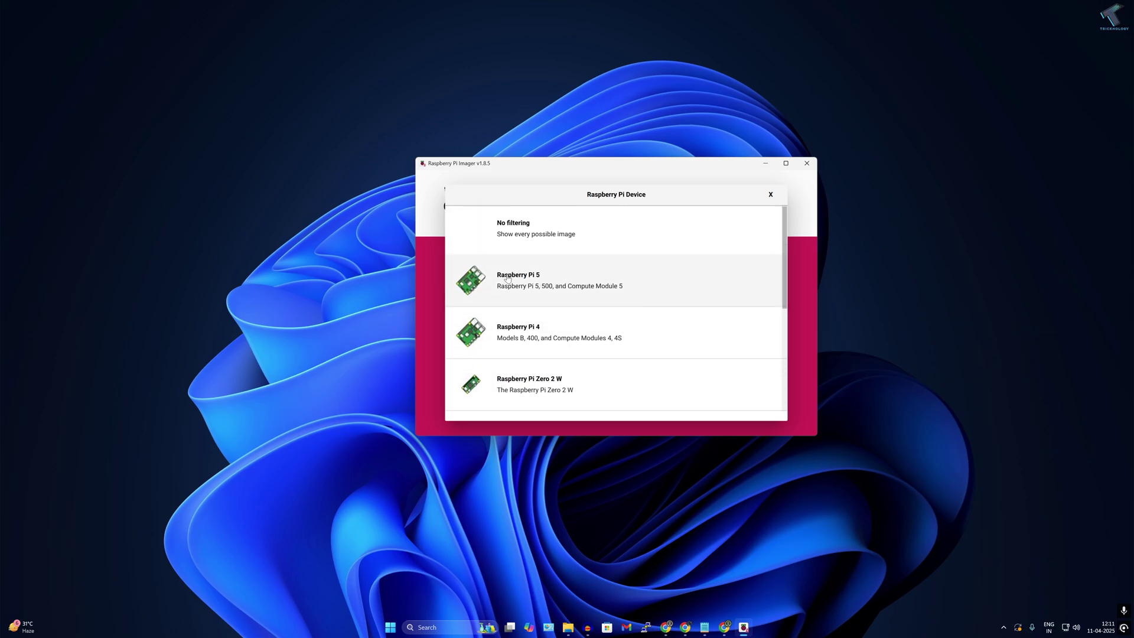
{"action": "left_click", "coordinate": [539, 331]}
- Use custom image 2024-11-19-raspios-bookworm-arm64.img.xz as the OS and the 31.9 GB USB device as storage
{"action": "left_click", "coordinate": [593, 303]}
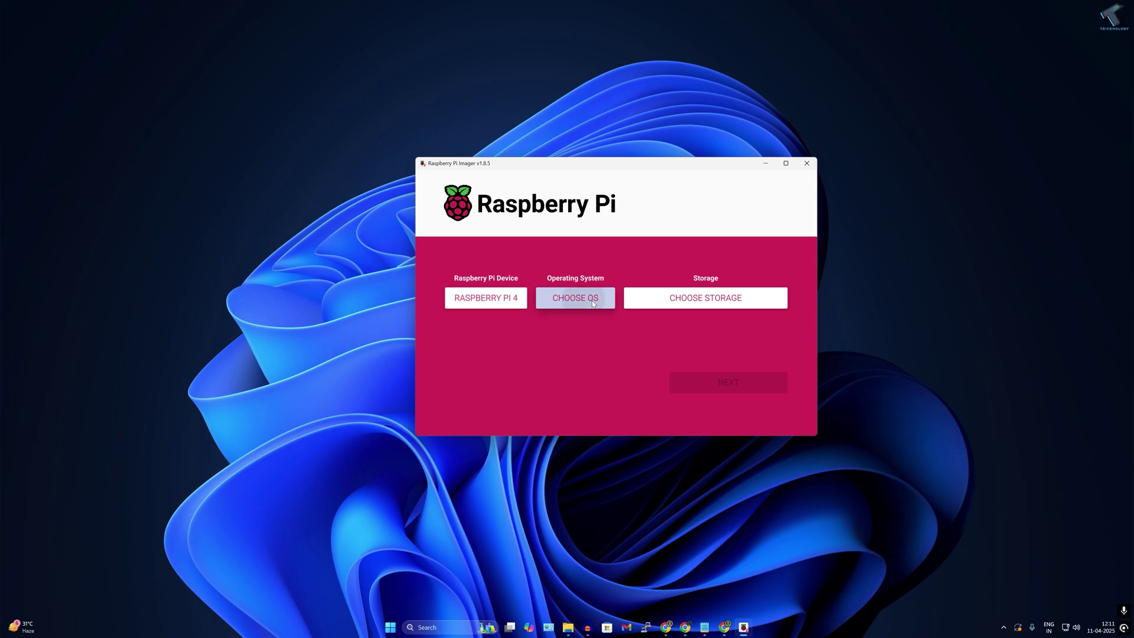
{"action": "scroll", "coordinate": [591, 331], "scroll_direction": "down", "scroll_amount": 6}
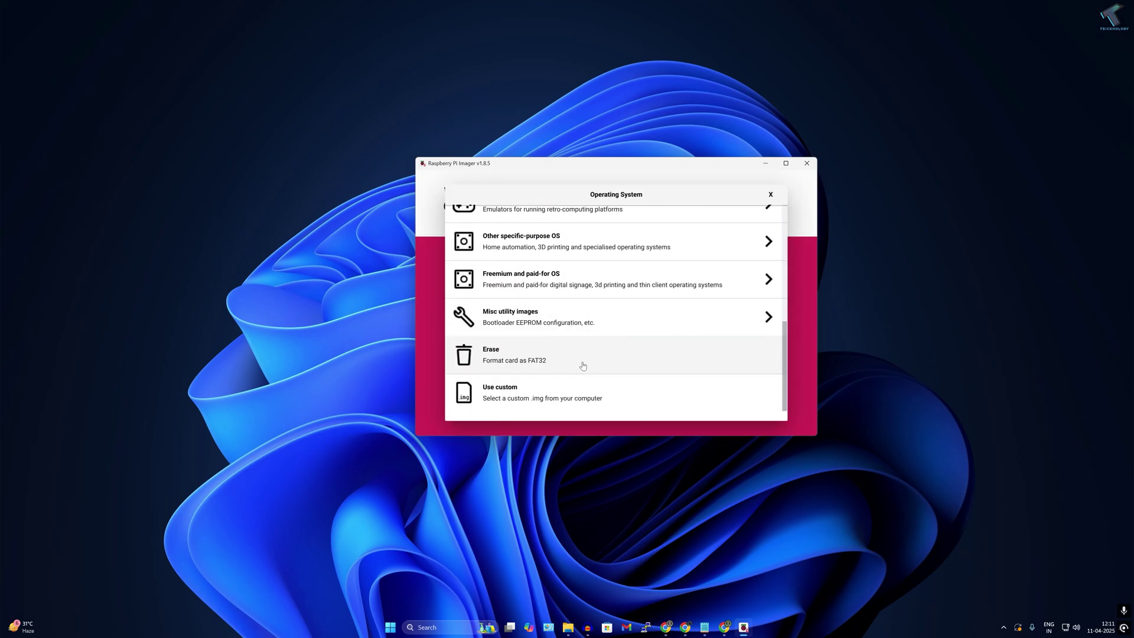
{"action": "left_click", "coordinate": [516, 394]}
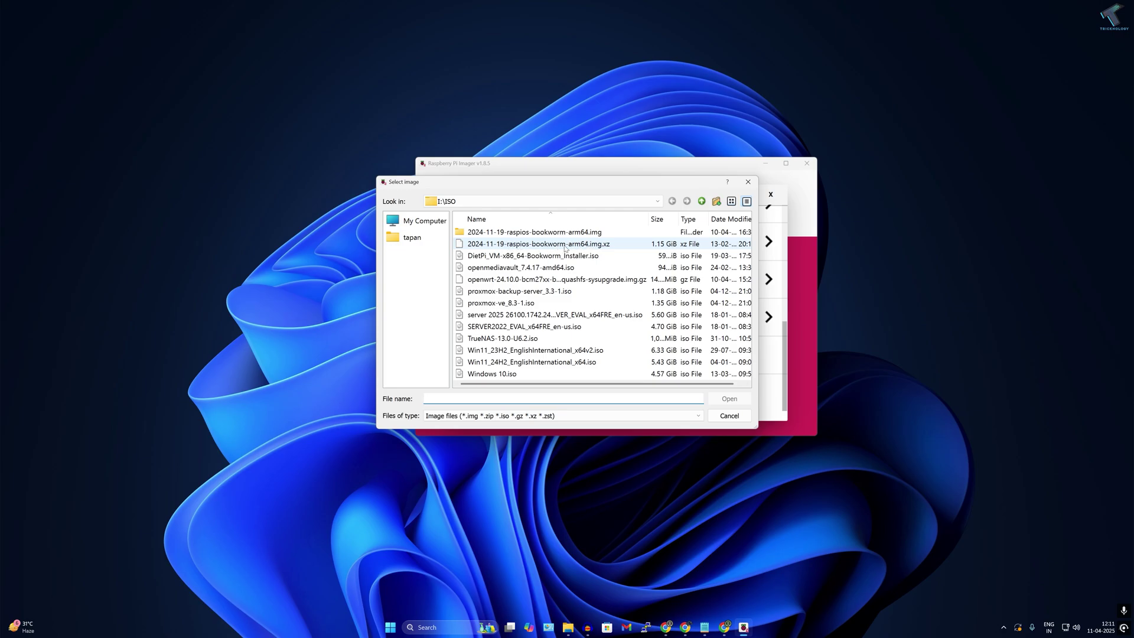
{"action": "left_click", "coordinate": [473, 245]}
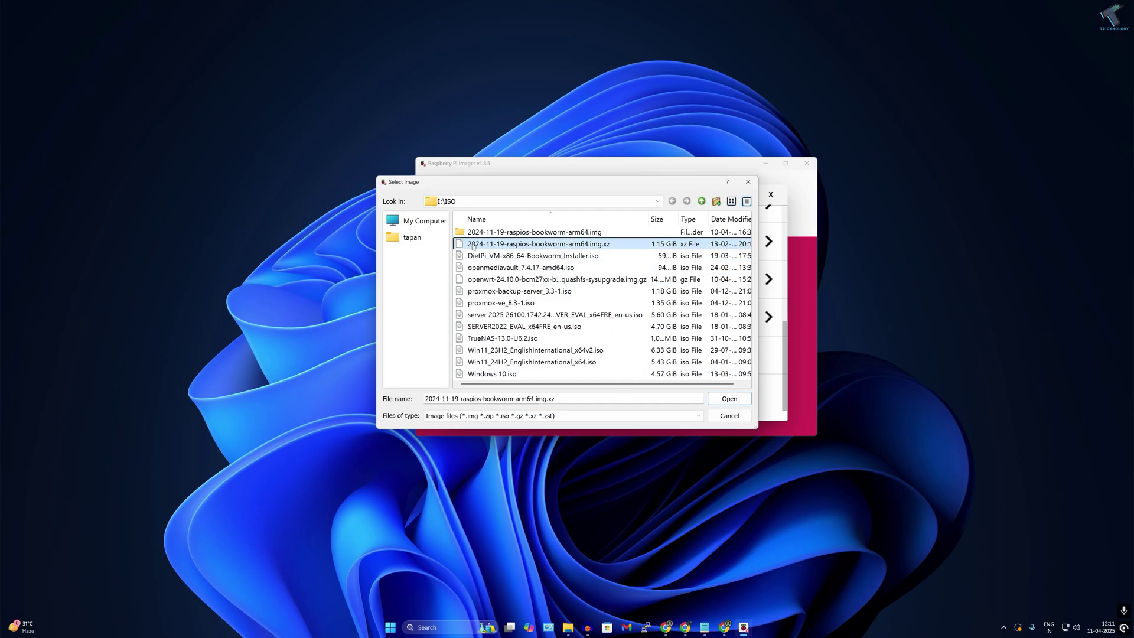
{"action": "left_click", "coordinate": [724, 400]}
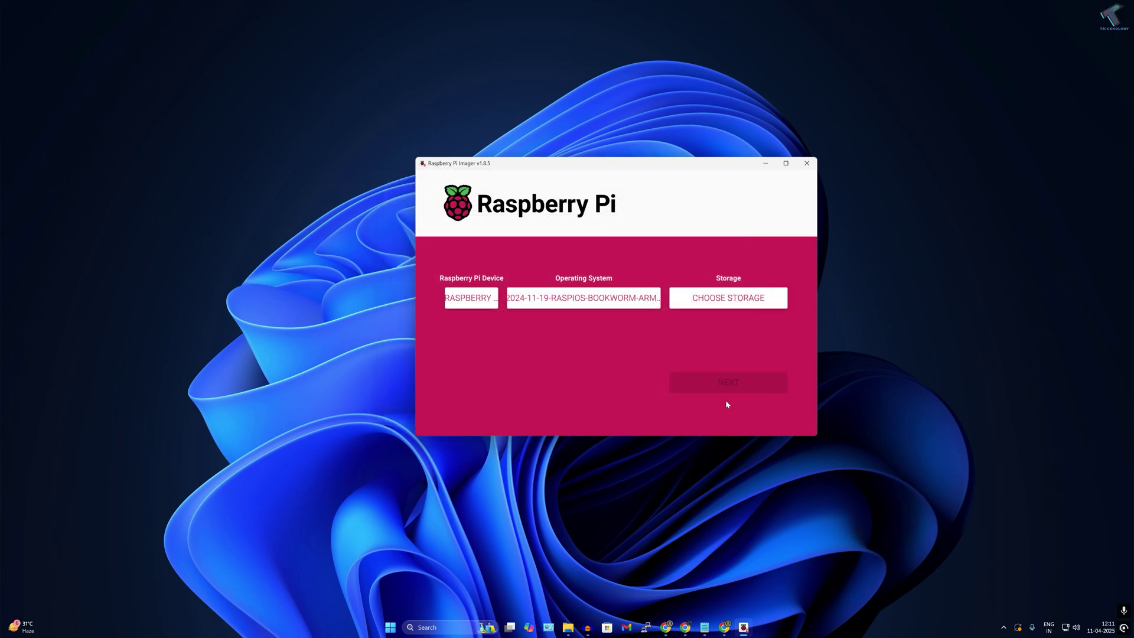
{"action": "left_click", "coordinate": [714, 302]}
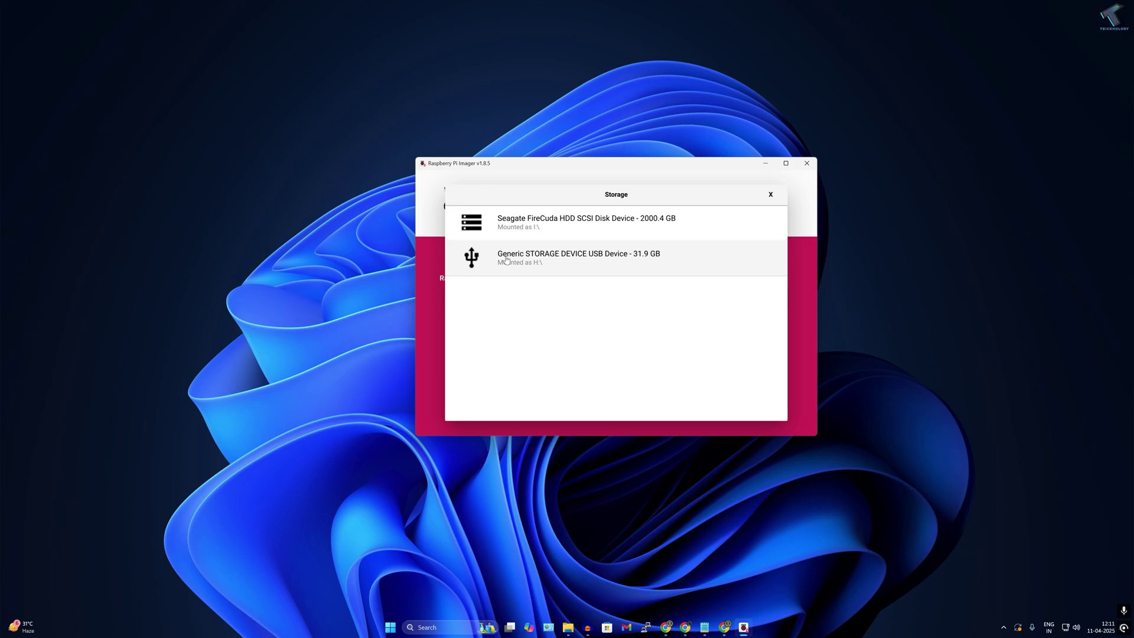
{"action": "left_click", "coordinate": [581, 263]}
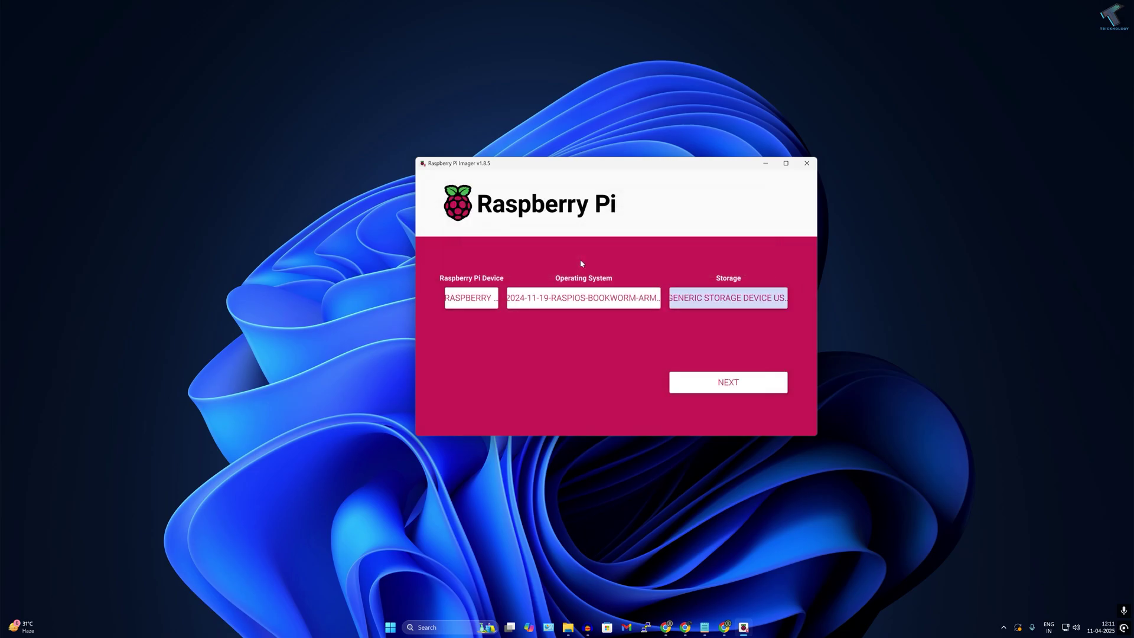
- Open OS customisation and fill in hostname raspberrypi, the username and the password
{"action": "left_click", "coordinate": [742, 386]}
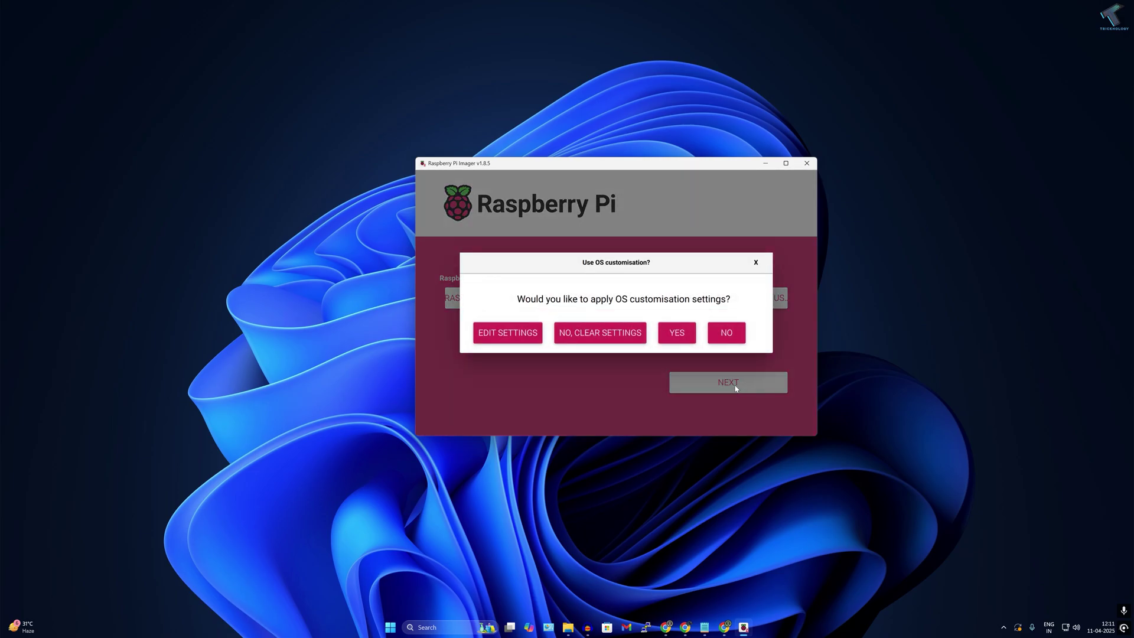
{"action": "left_click", "coordinate": [508, 337]}
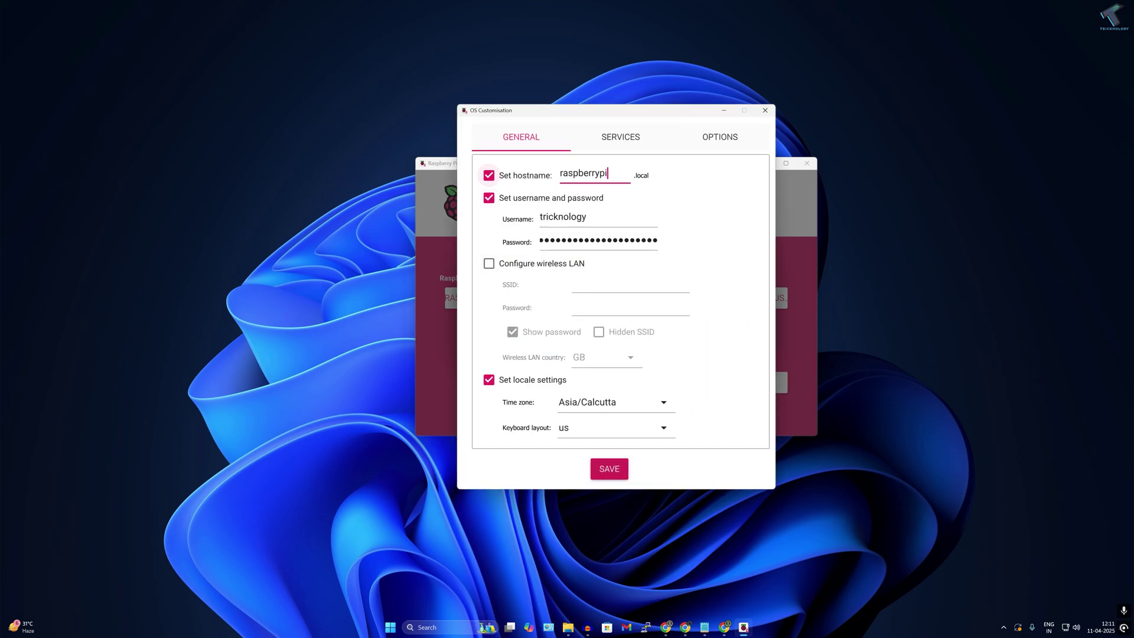
{"action": "left_click_drag", "start_coordinate": [609, 174], "coordinate": [557, 174]}
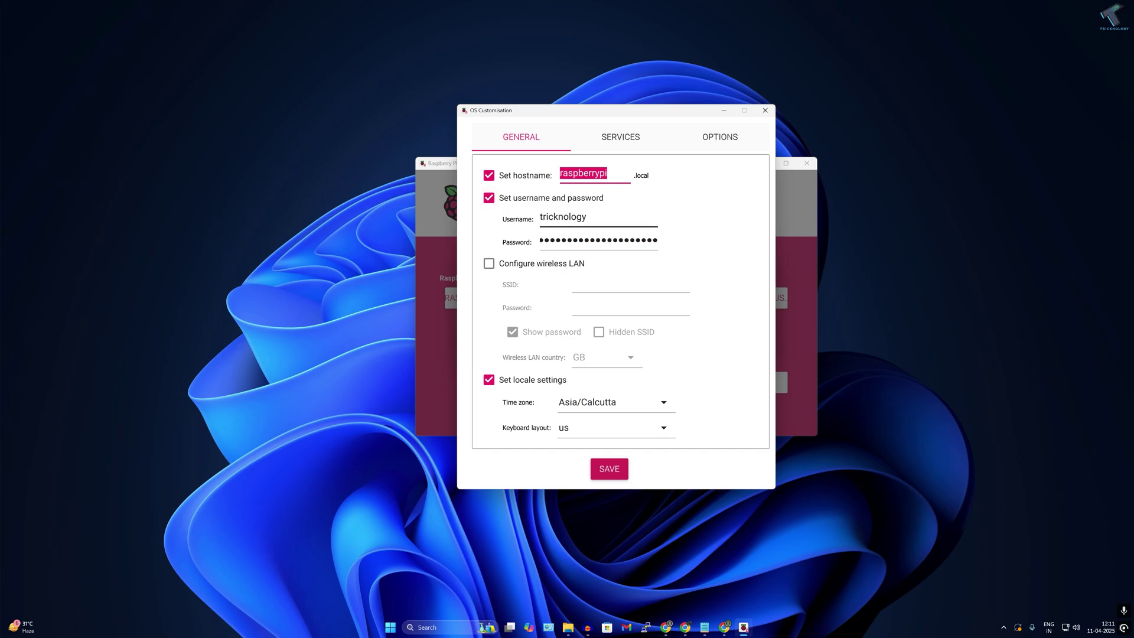
{"action": "key", "text": "Tab"}
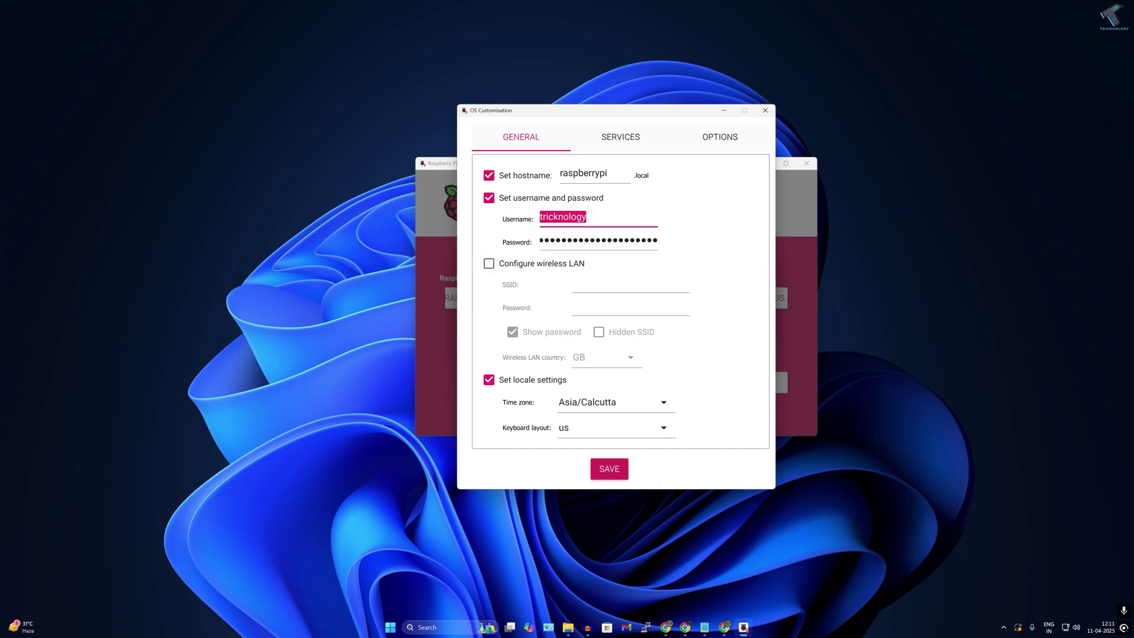
{"action": "key", "text": "Tab"}
{"action": "type", "text": "123"}
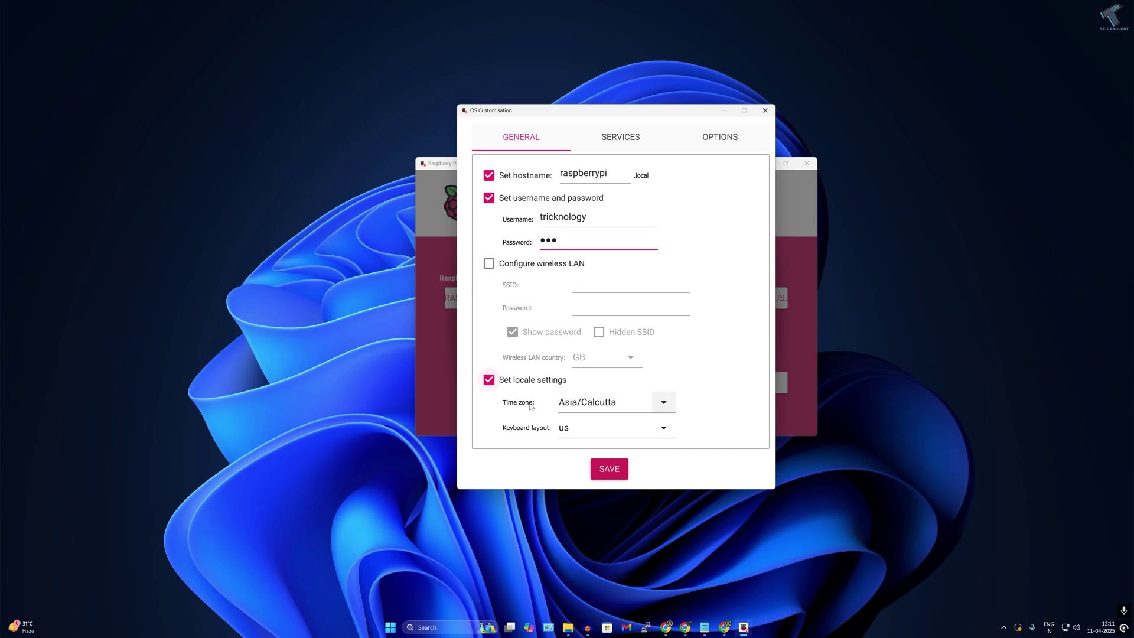
- Enable SSH with password authentication, review Options, then save and apply the customisation
{"action": "left_click", "coordinate": [620, 137]}
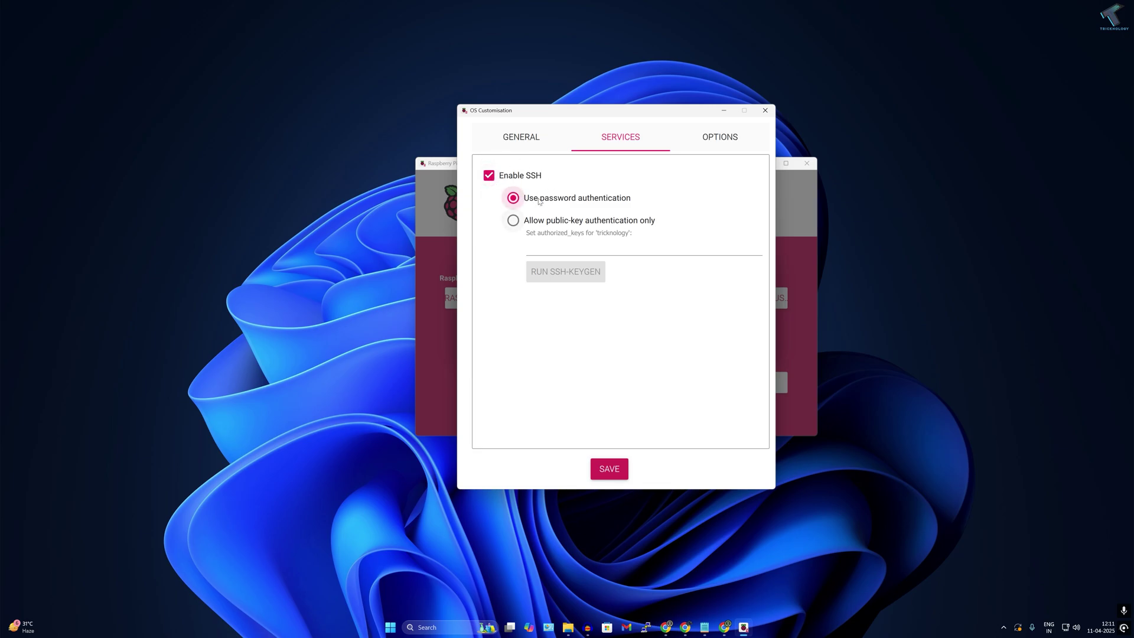
{"action": "left_click", "coordinate": [716, 139]}
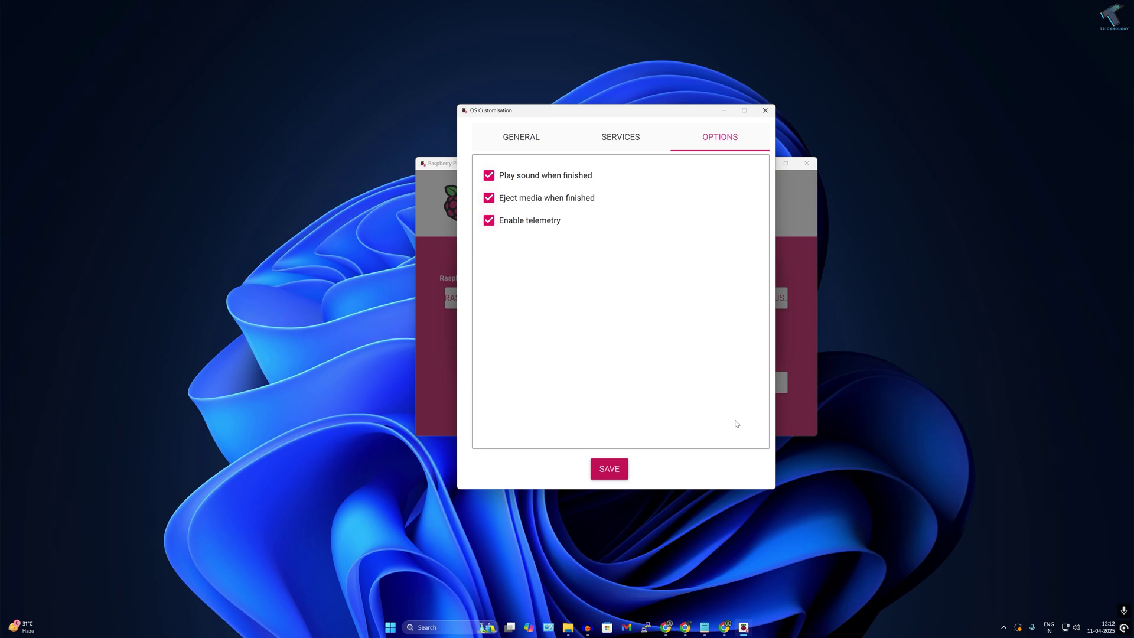
{"action": "left_click", "coordinate": [608, 469]}
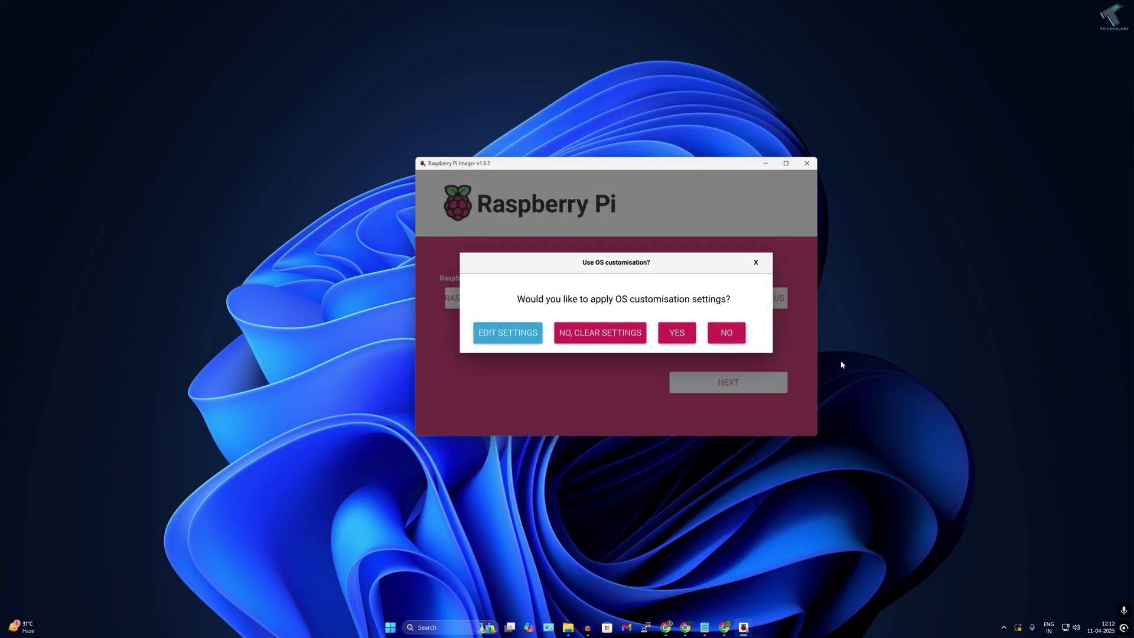
{"action": "left_click", "coordinate": [691, 334]}
- Confirm the erase warning to start writing the customised image to the USB device
{"action": "left_click", "coordinate": [635, 346]}
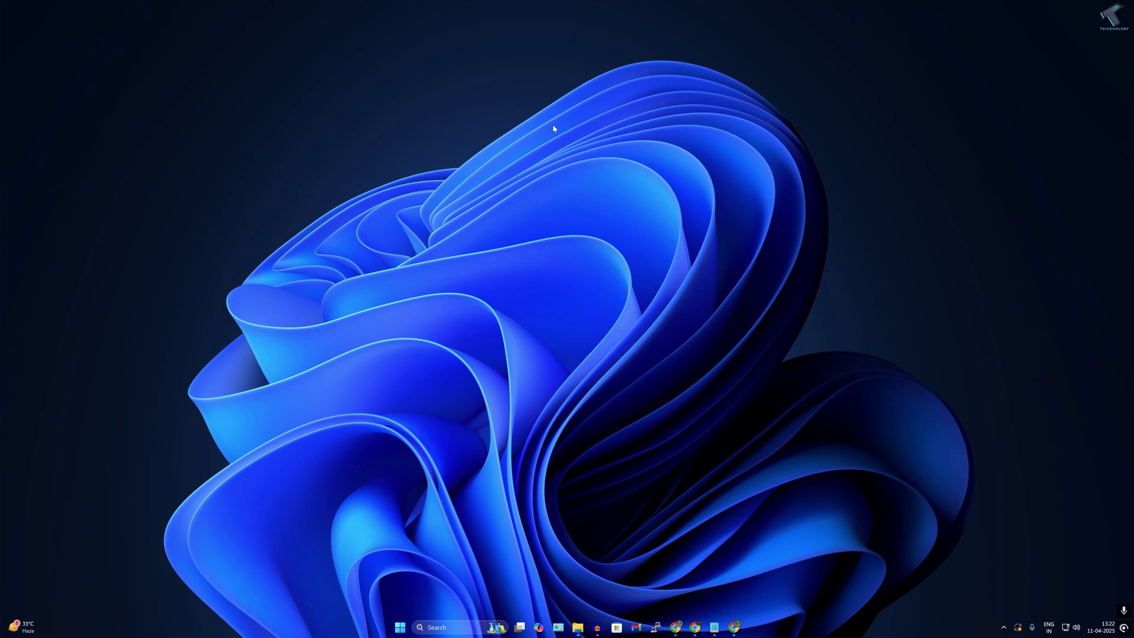
- Open an enlarged Command Prompt with a partial 'ssh <user>@' command, then open a new Chrome tab
{"action": "left_click", "coordinate": [400, 628]}
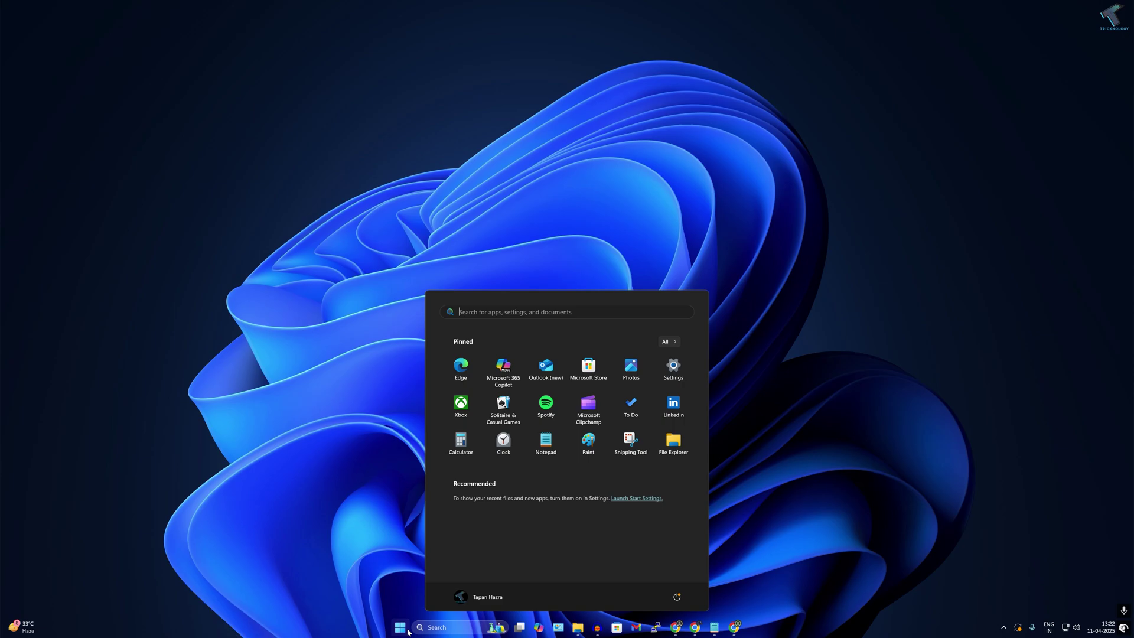
{"action": "type", "text": "cmd"}
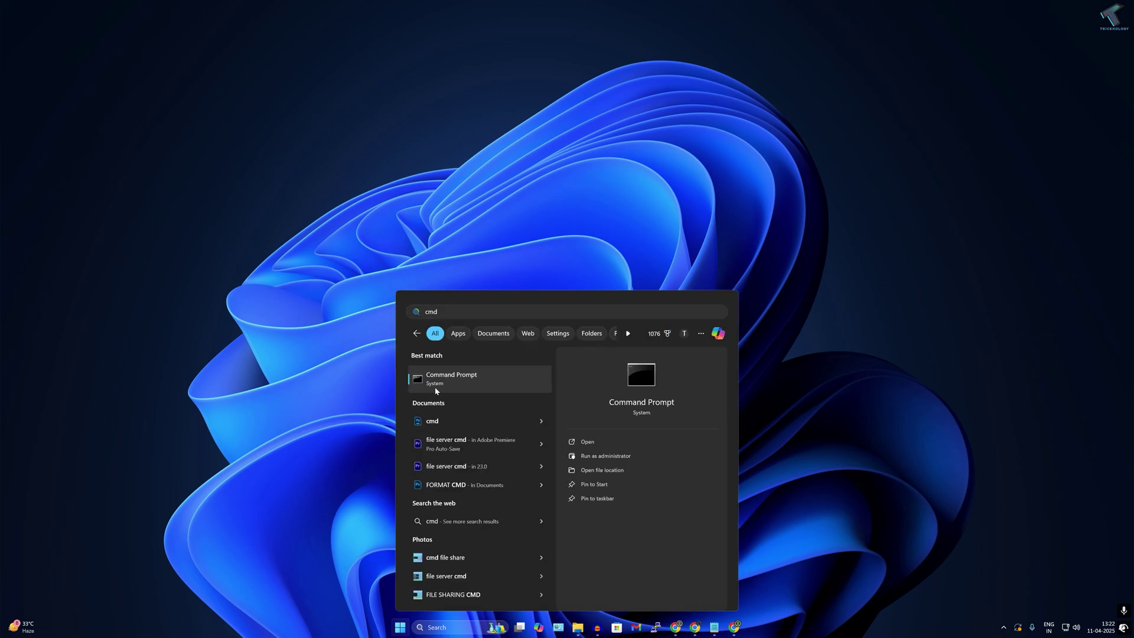
{"action": "left_click", "coordinate": [435, 383]}
{"action": "left_click_drag", "start_coordinate": [463, 157], "coordinate": [563, 133]}
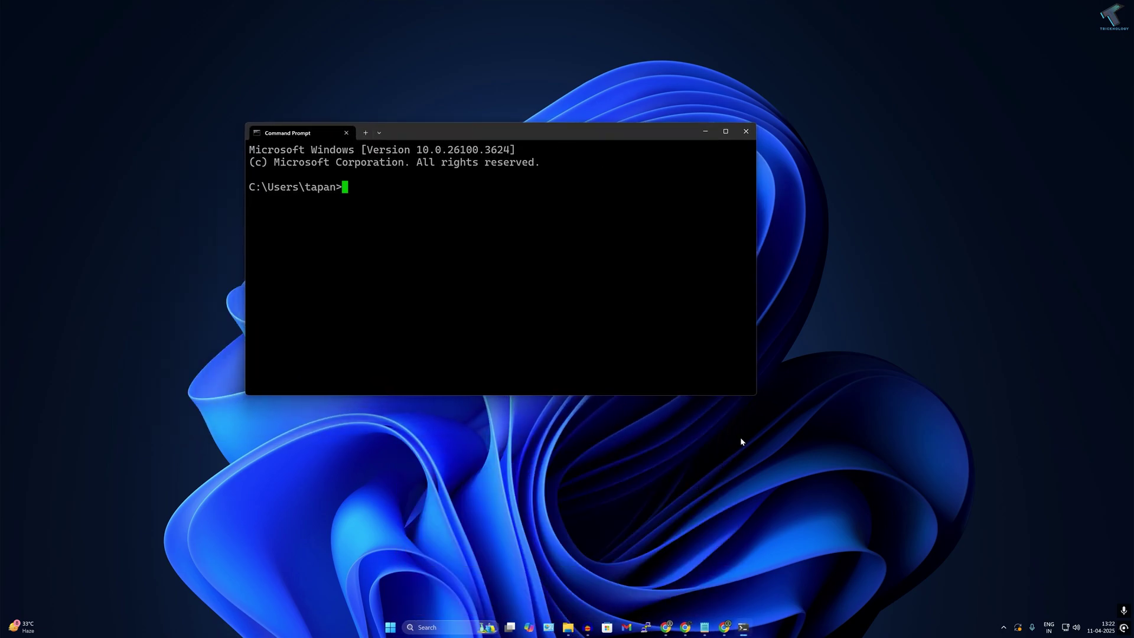
{"action": "left_click_drag", "start_coordinate": [755, 396], "coordinate": [930, 499]}
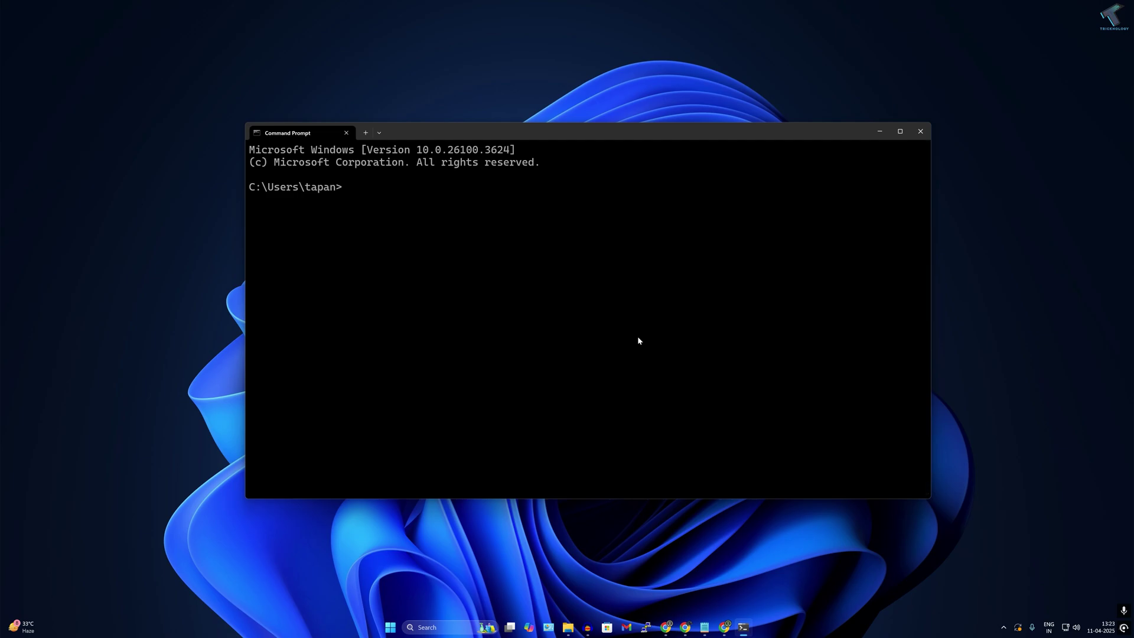
{"action": "type", "text": "ssh tricknology@"}
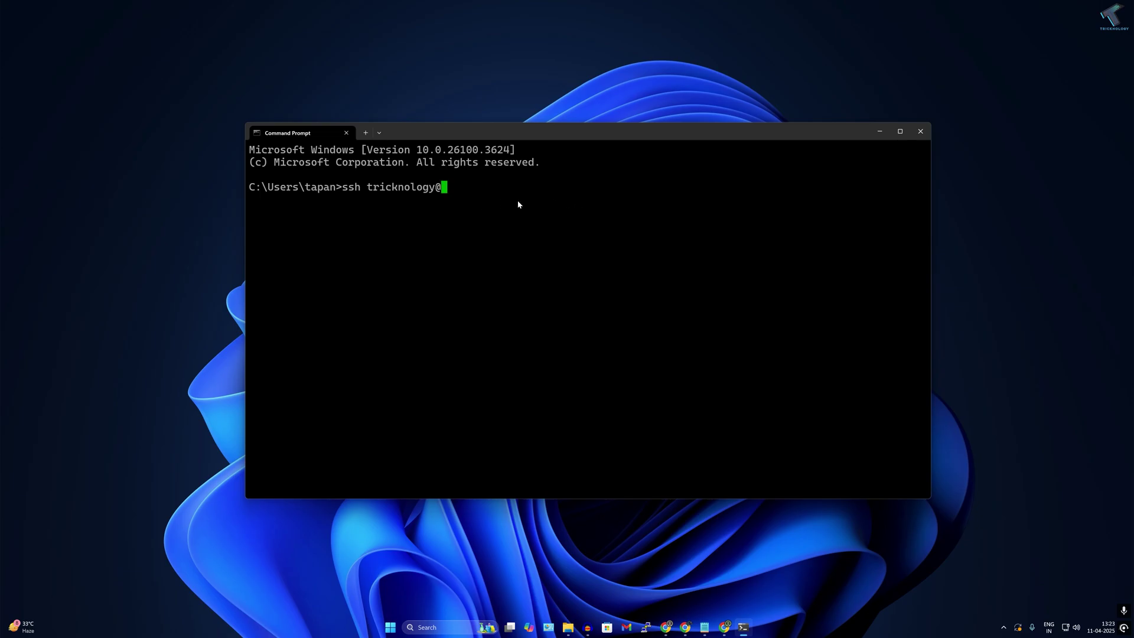
{"action": "key", "text": "alt+Tab"}
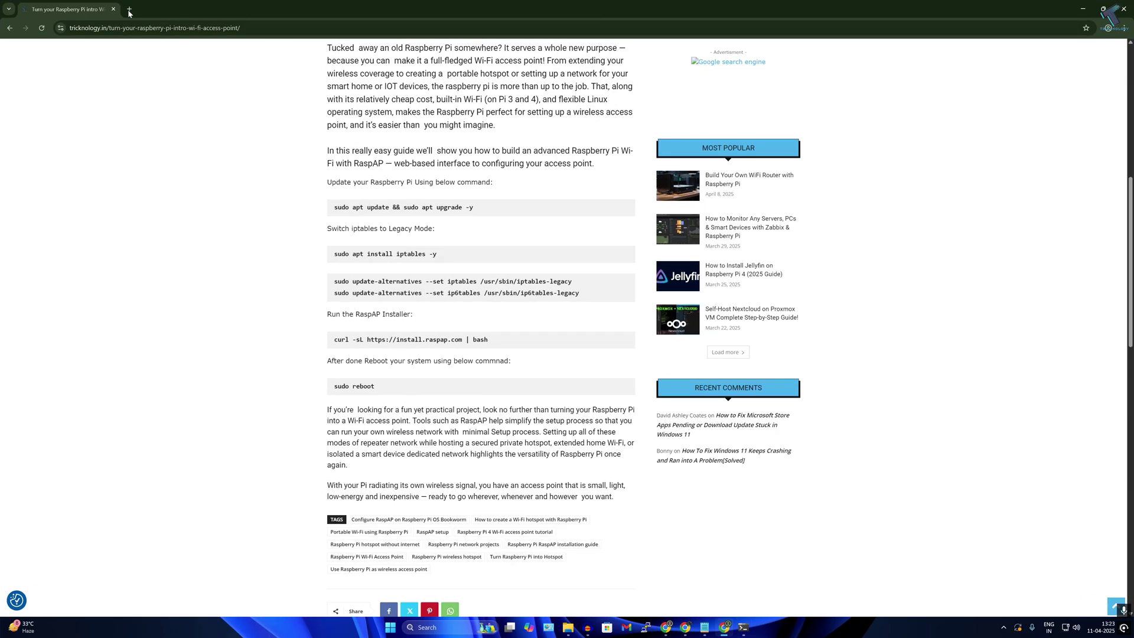
{"action": "key", "text": "ctrl+t"}
- Open 192.168.0.1 in Chrome and confirm it is the default gateway with ipconfig
{"action": "type", "text": "192.168.0.1"}
{"action": "left_click", "coordinate": [184, 47]}
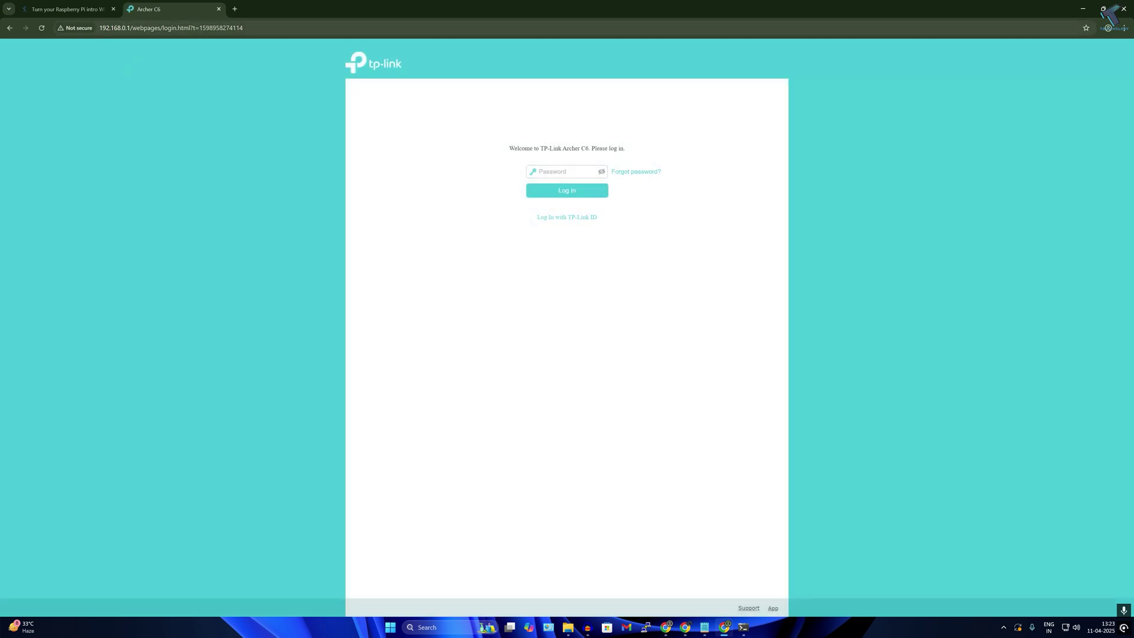
{"action": "left_click_drag", "start_coordinate": [99, 27], "coordinate": [131, 28]}
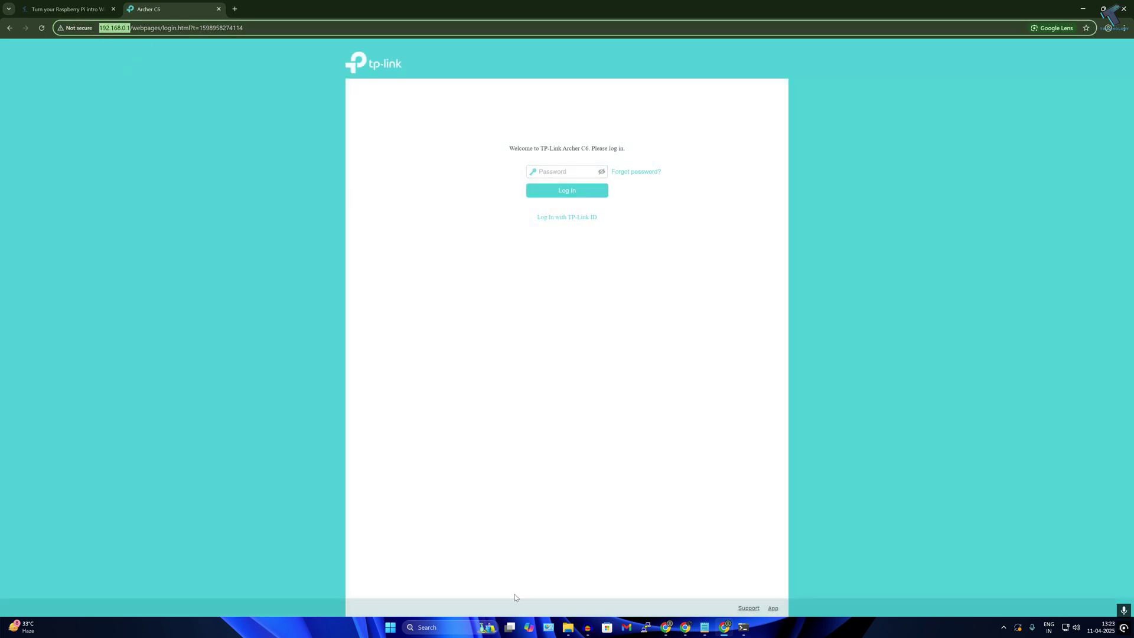
{"action": "left_click", "coordinate": [390, 627]}
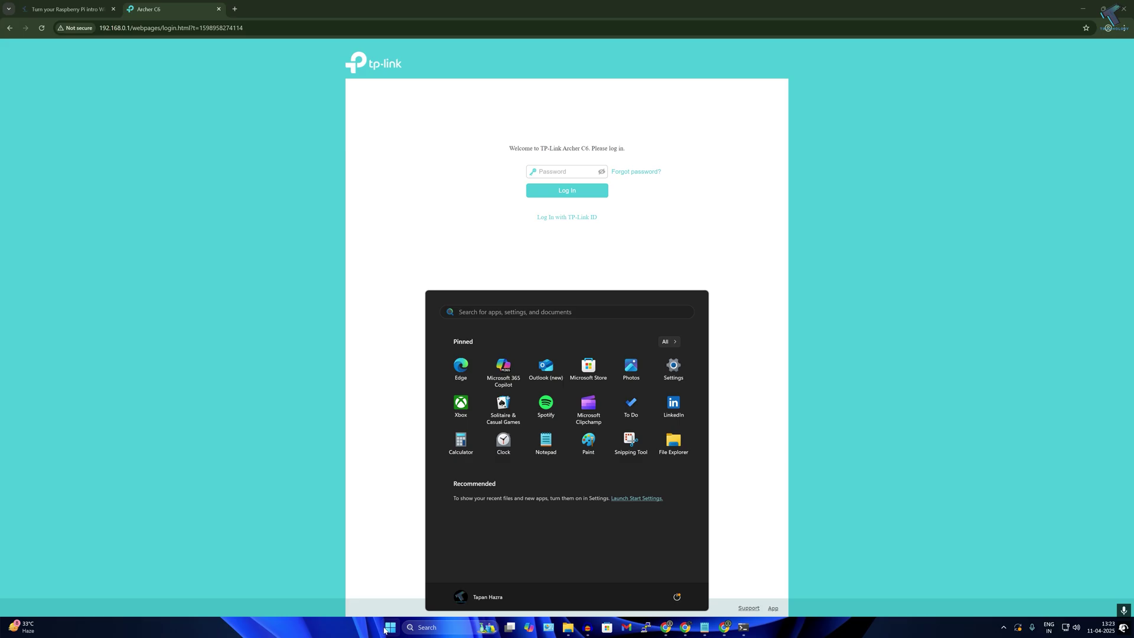
{"action": "type", "text": "cmd"}
{"action": "key", "text": "Return"}
{"action": "type", "text": "pconfig"}
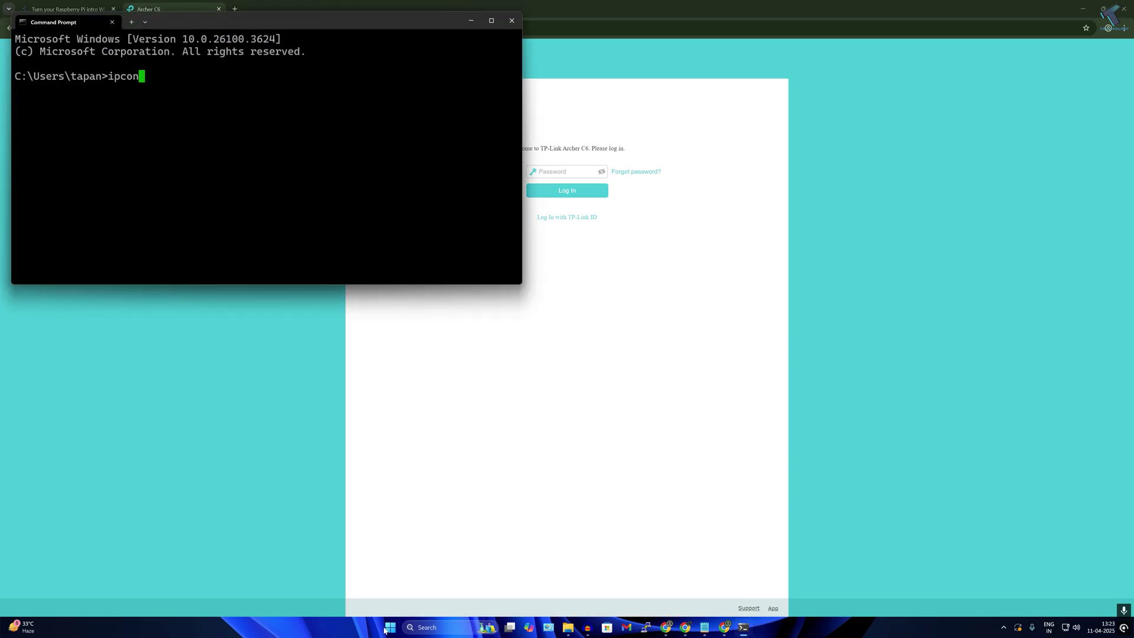
{"action": "key", "text": "Return"}
{"action": "scroll", "coordinate": [329, 194], "scroll_direction": "up", "scroll_amount": 6}
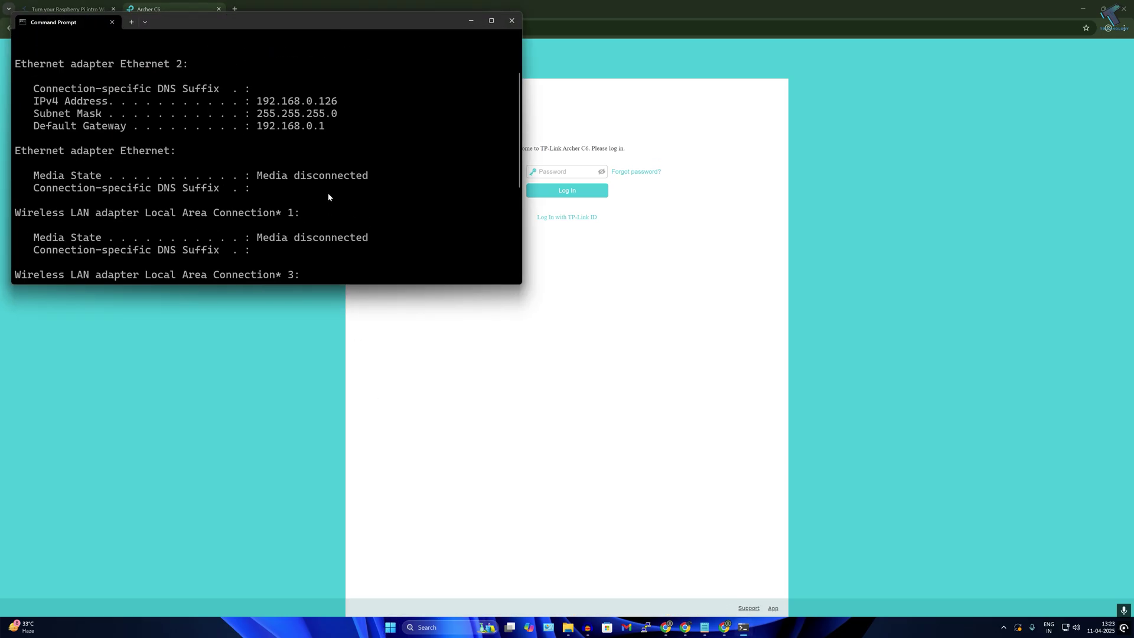
{"action": "left_click_drag", "start_coordinate": [258, 200], "coordinate": [325, 204]}
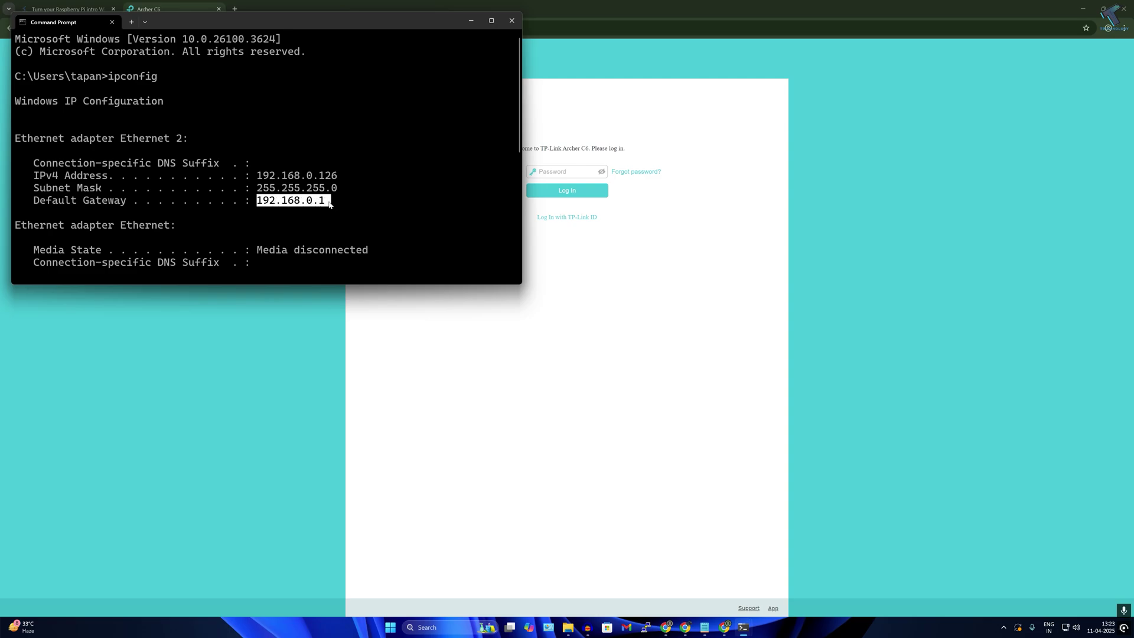
{"action": "left_click", "coordinate": [512, 22]}
- Log in to the Archer C6 router and find raspberrypi at 192.168.0.121 under Wired Clients
{"action": "left_click", "coordinate": [528, 171]}
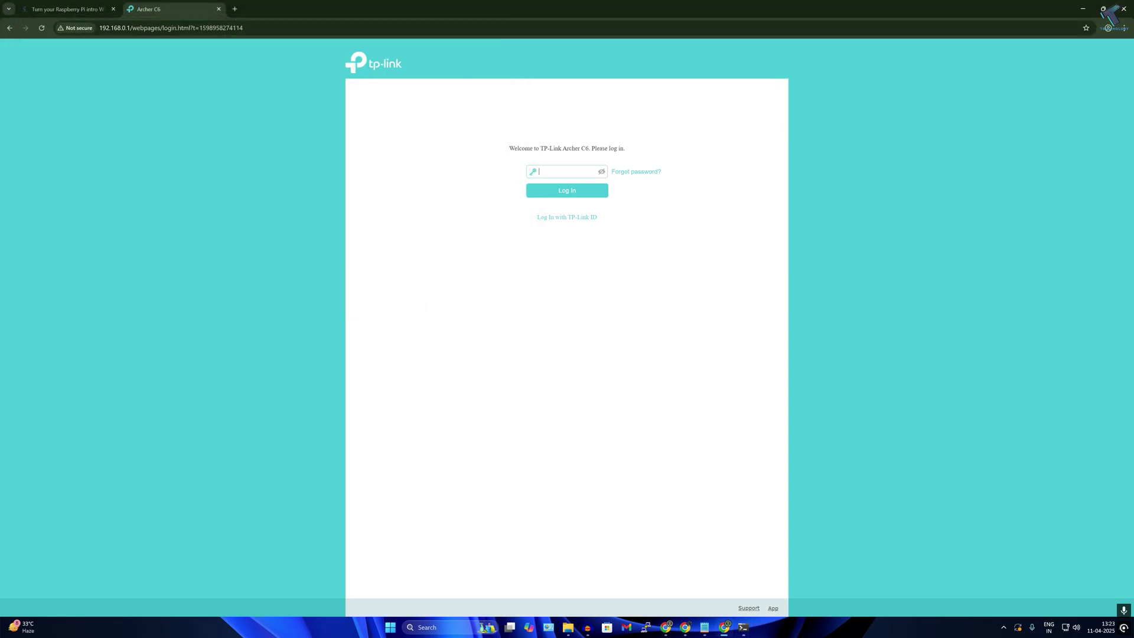
{"action": "type", "text": "****"}
{"action": "left_click", "coordinate": [598, 190]}
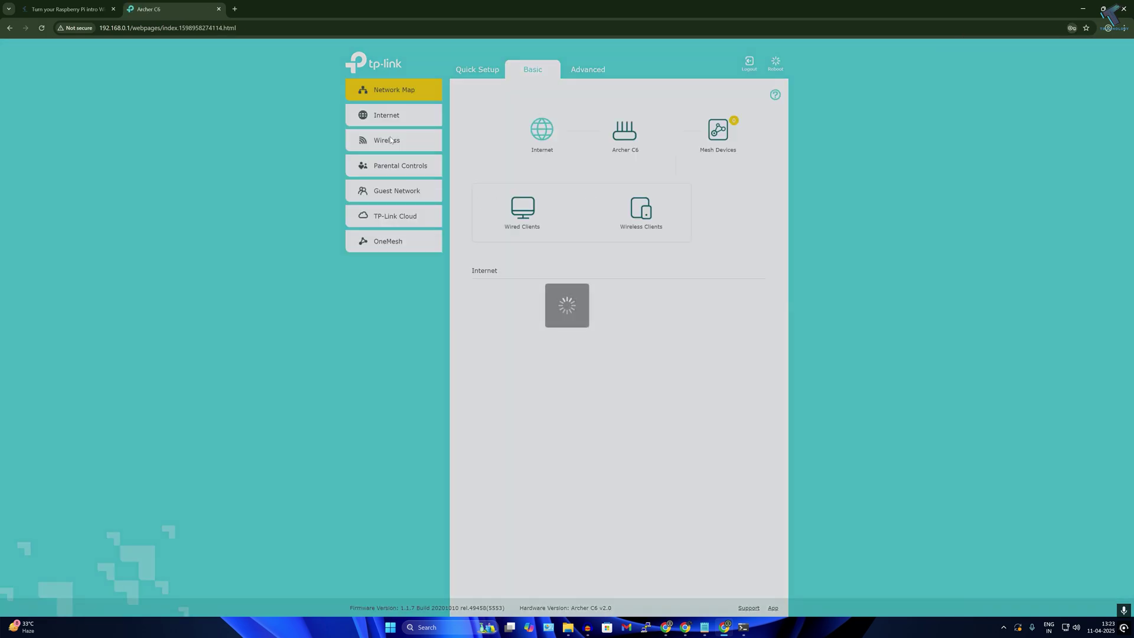
{"action": "left_click", "coordinate": [565, 135]}
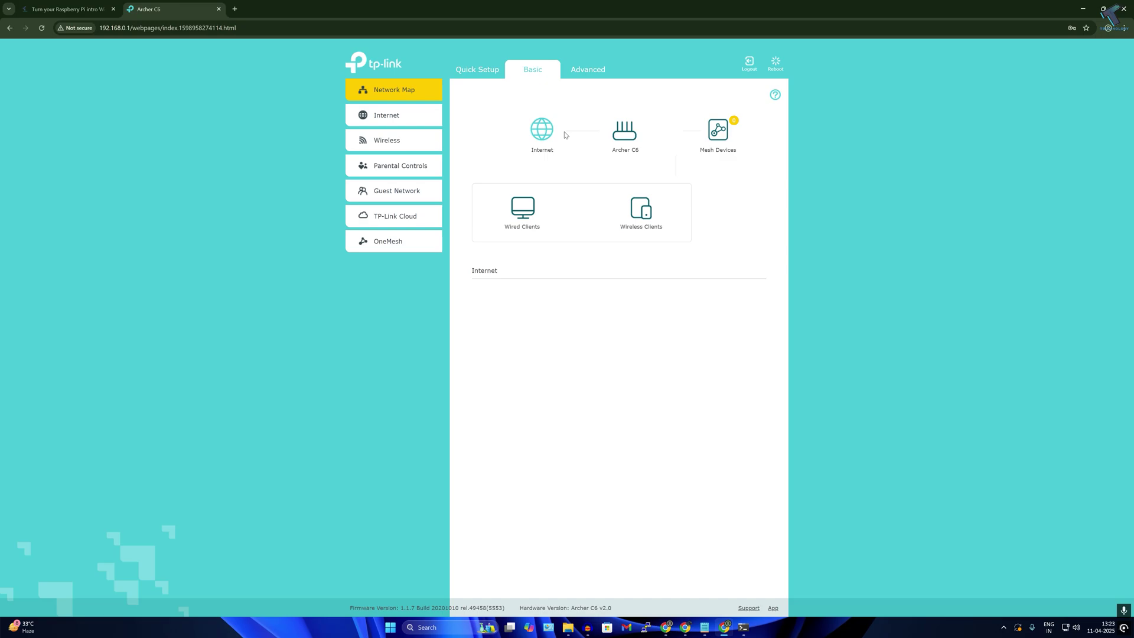
{"action": "left_click", "coordinate": [528, 215]}
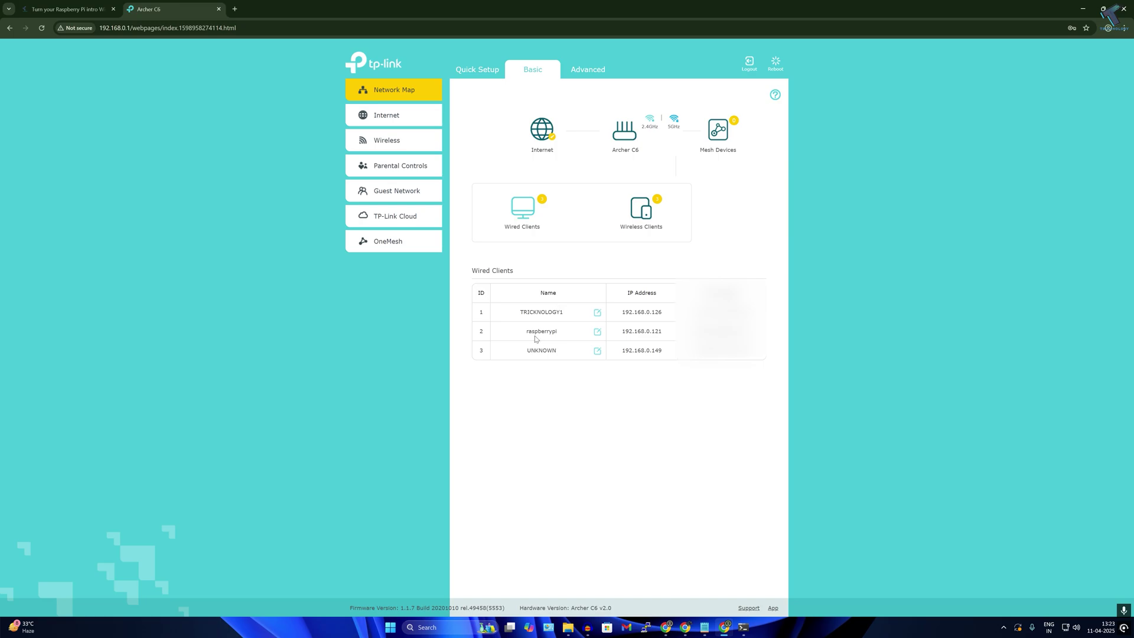
{"action": "left_click_drag", "start_coordinate": [526, 332], "coordinate": [662, 331]}
{"action": "double_click", "coordinate": [641, 332]}
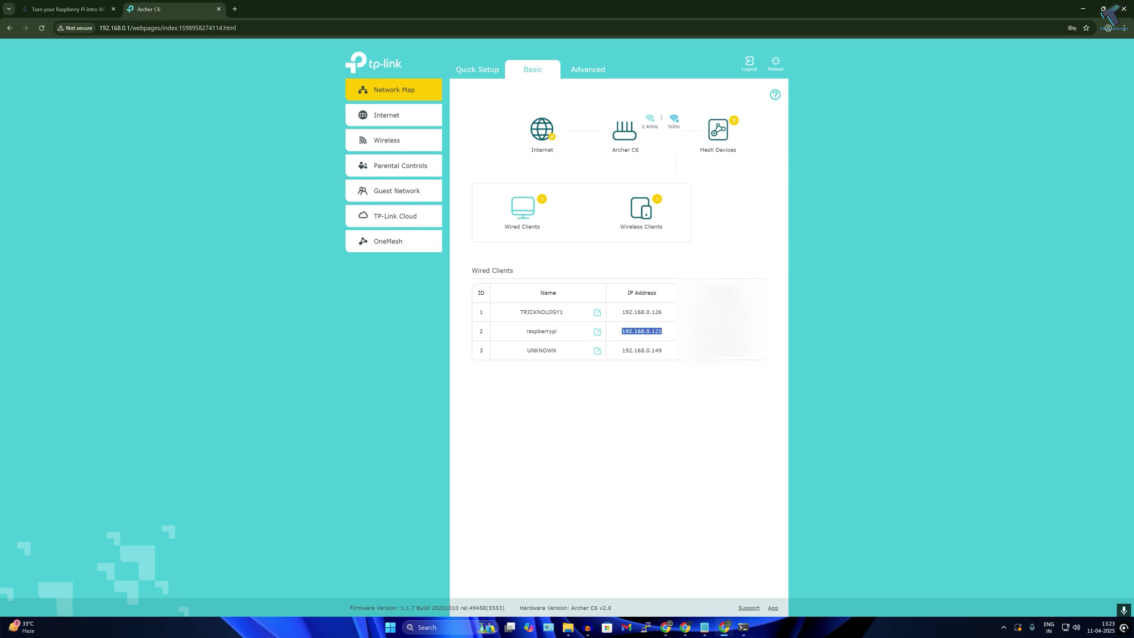
{"action": "left_click", "coordinate": [1083, 8]}
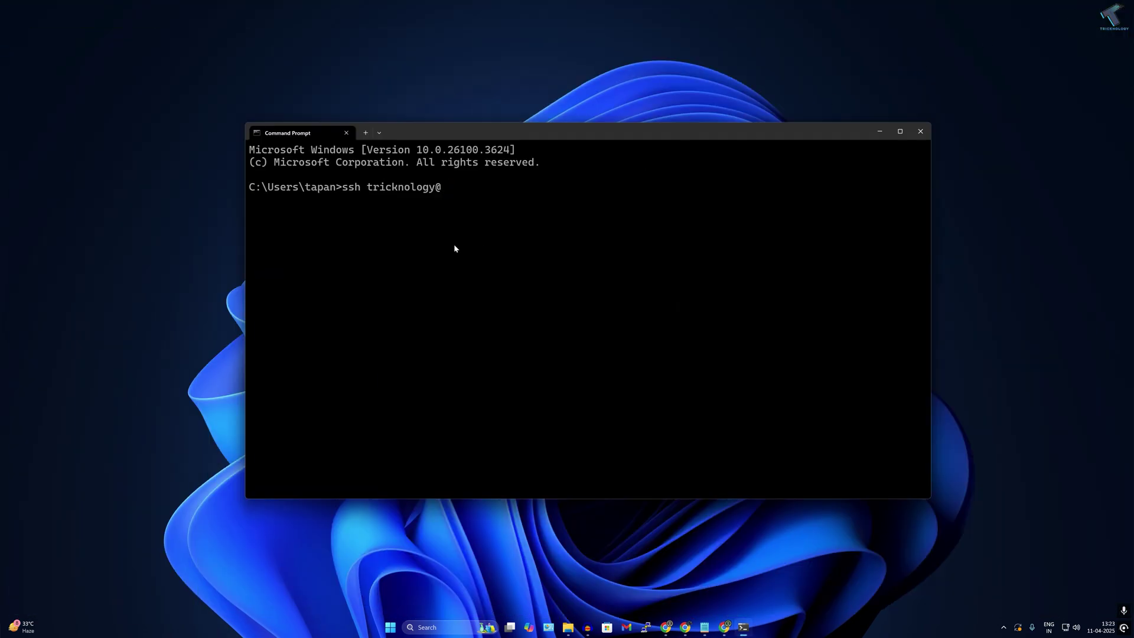
- SSH into 192.168.0.121, accept the host key, log in, and type 'sudo apt update && sudo apt upgrade -y'
{"action": "type", "text": "192.168.0.121"}
{"action": "key", "text": "Return"}
{"action": "type", "text": "y"}
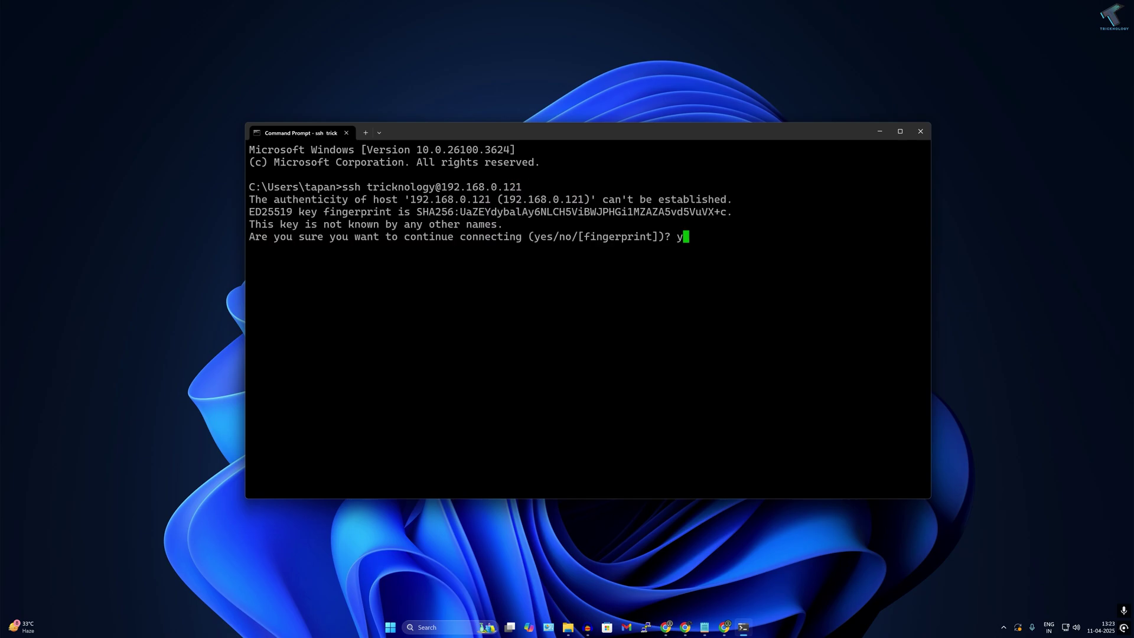
{"action": "type", "text": "es"}
{"action": "key", "text": "Return"}
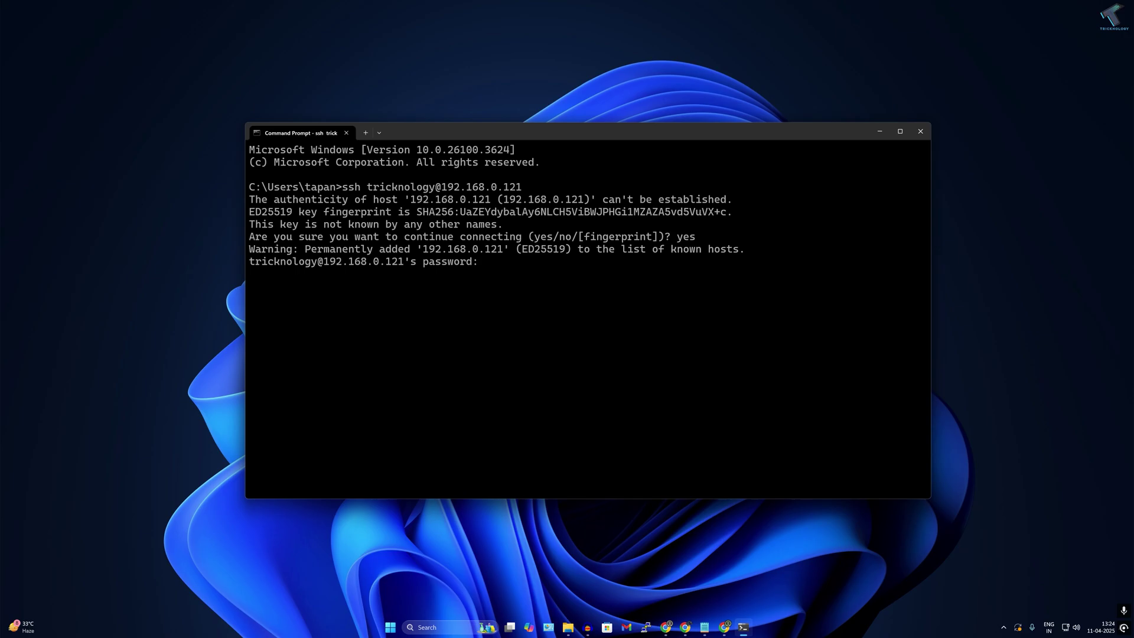
{"action": "key", "text": "Return"}
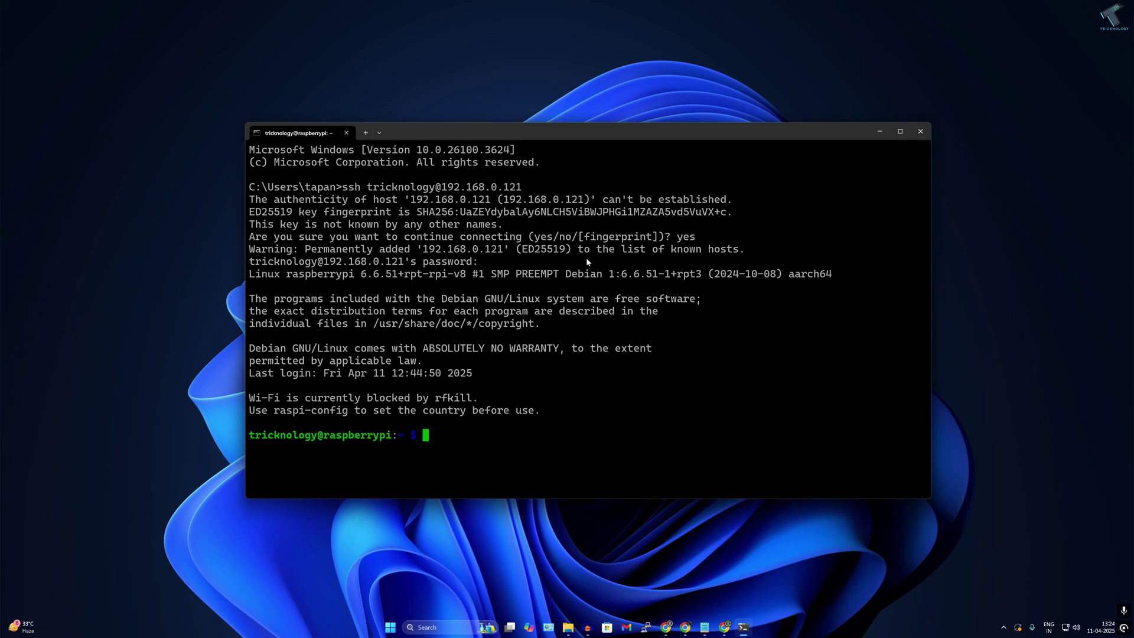
{"action": "type", "text": "sudo apt update &"}
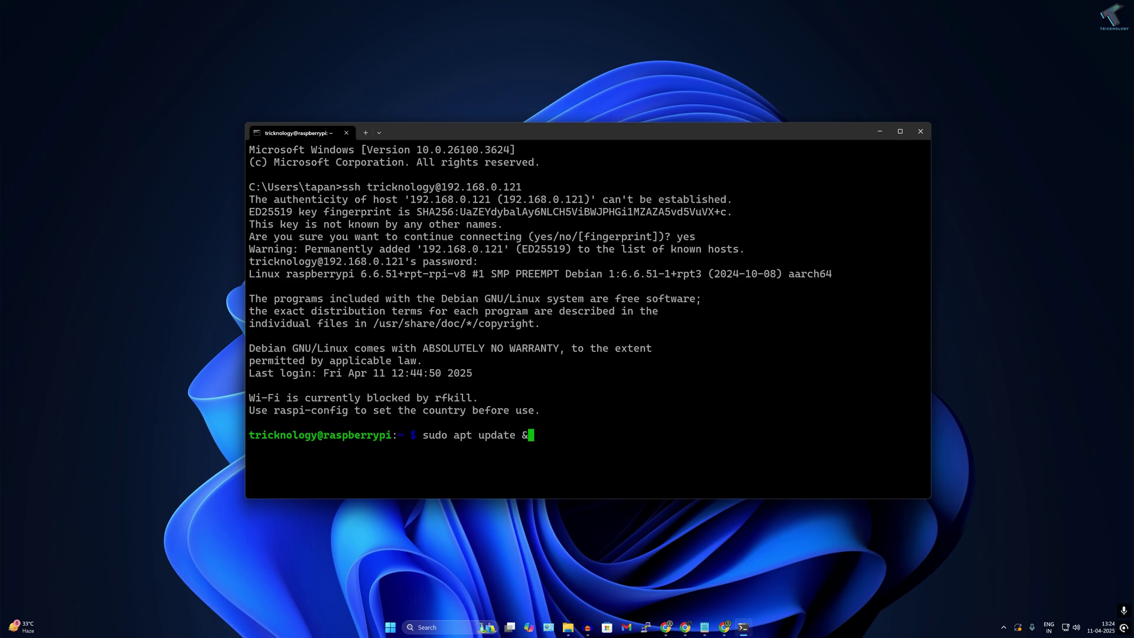
{"action": "type", "text": "& sudo apt upgrade -y"}
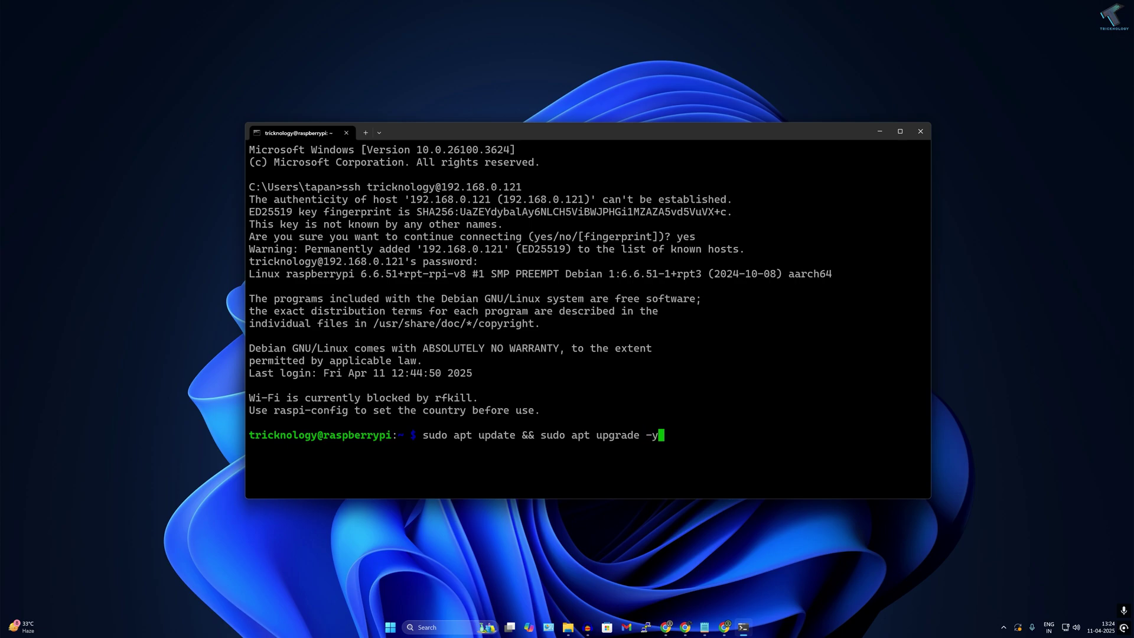
- Run the system update and upgrade, then check the next command in the RaspAP setup article
{"action": "key", "text": "Return"}
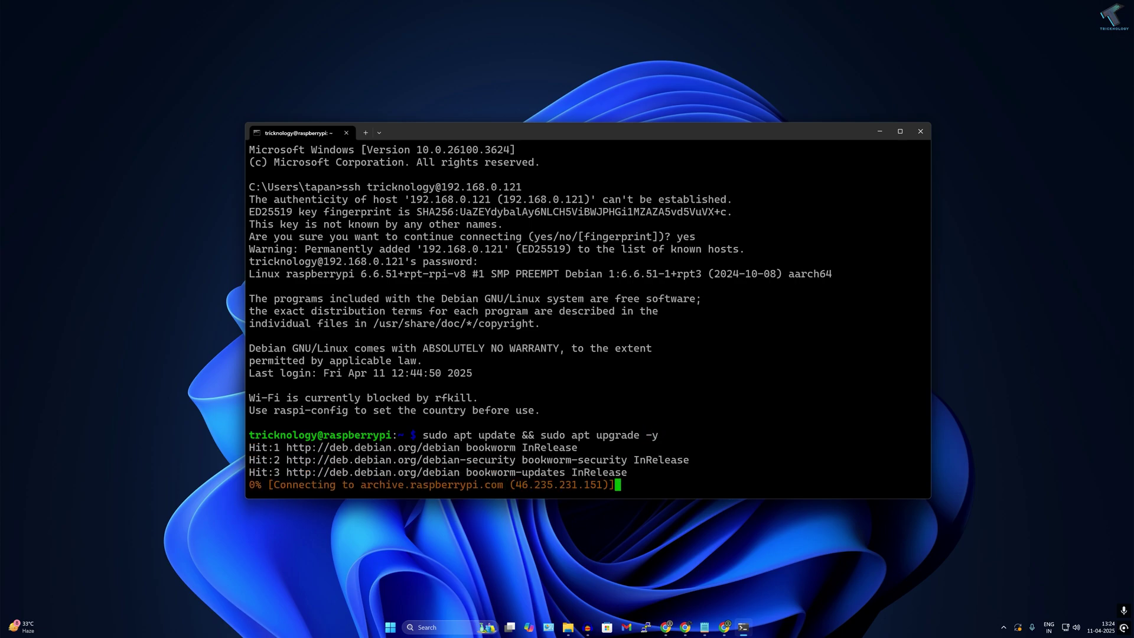
{"action": "left_click", "coordinate": [724, 627]}
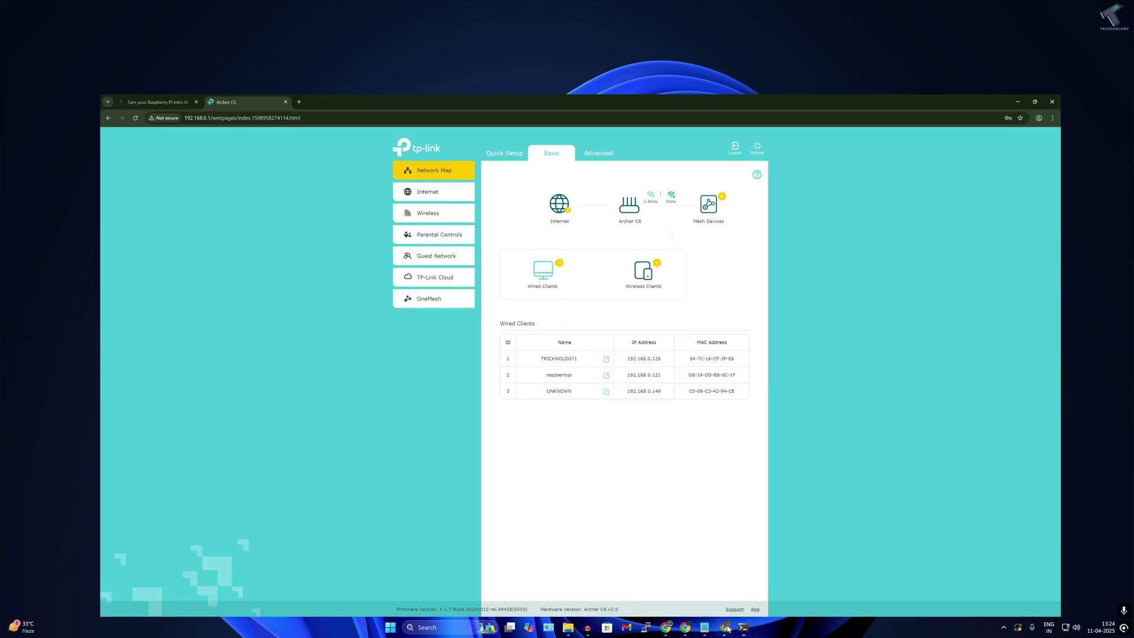
{"action": "left_click", "coordinate": [59, 8]}
{"action": "scroll", "coordinate": [480, 354], "scroll_direction": "up", "scroll_amount": 15}
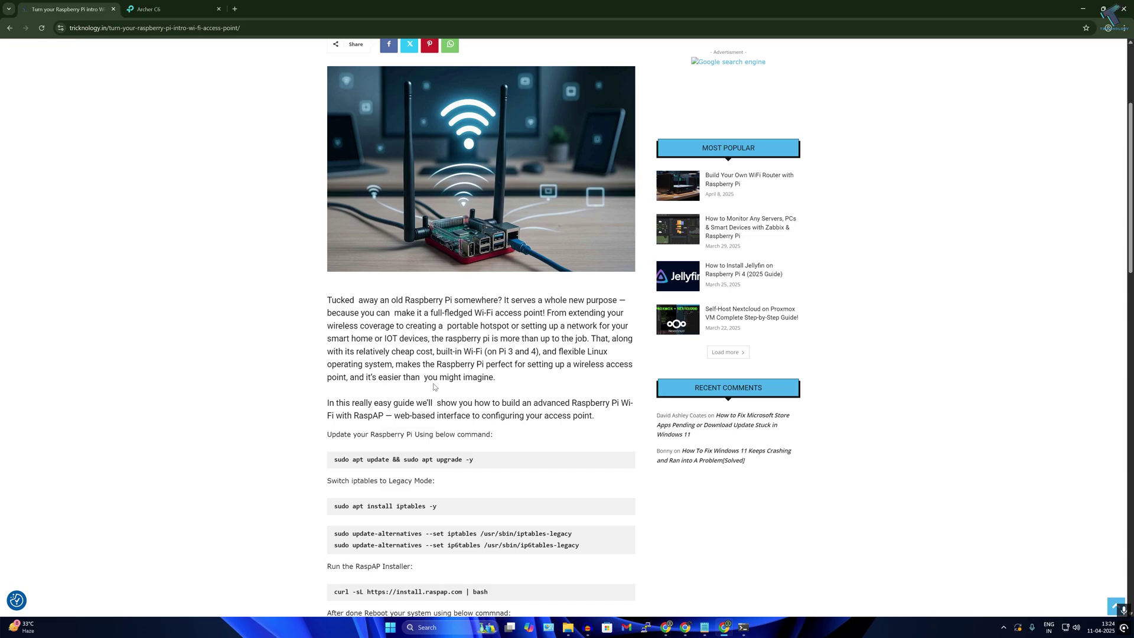
{"action": "left_click_drag", "start_coordinate": [327, 166], "coordinate": [438, 195]}
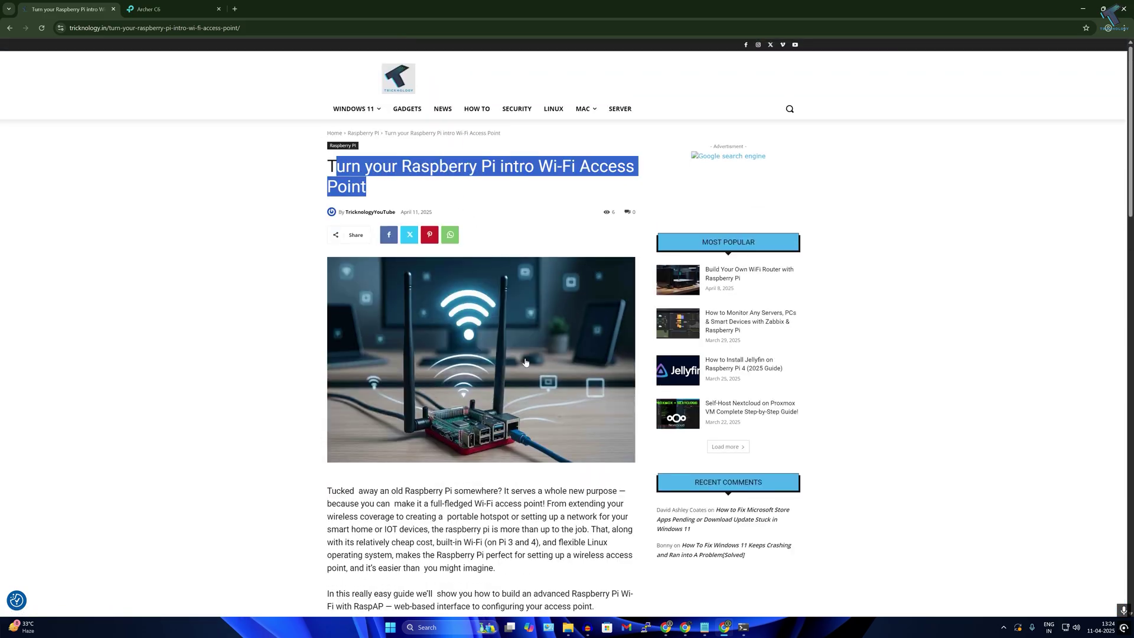
{"action": "scroll", "coordinate": [438, 195], "scroll_direction": "down", "scroll_amount": 5}
{"action": "left_click", "coordinate": [1083, 9]}
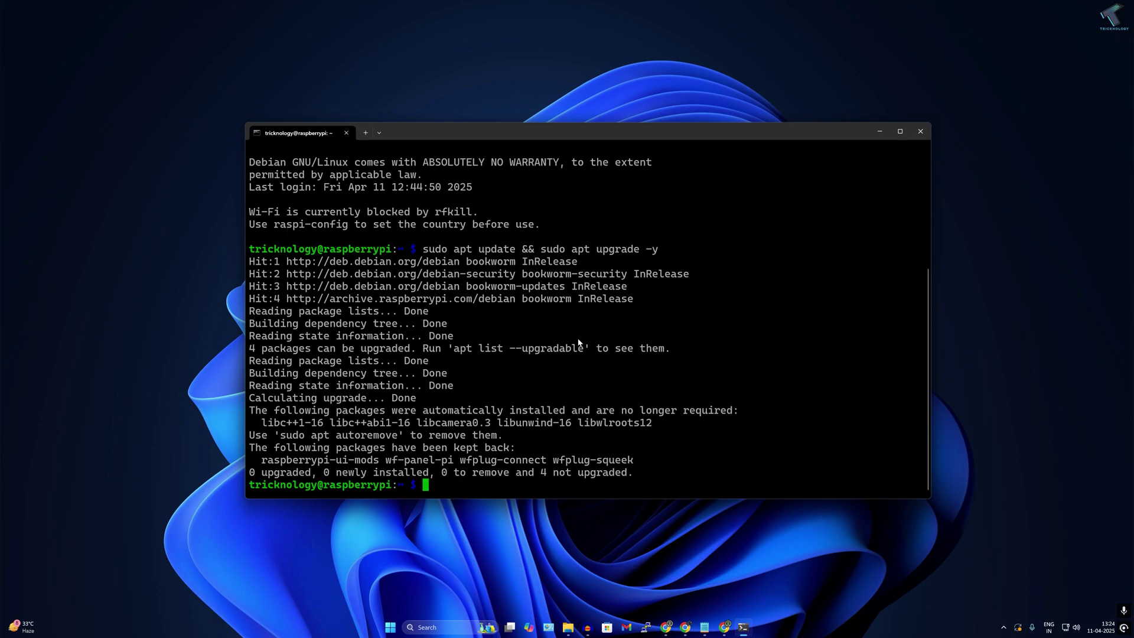
- Install iptables on the Pi with sudo apt install iptables -y
{"action": "type", "text": "sudo apt install iptables -y"}
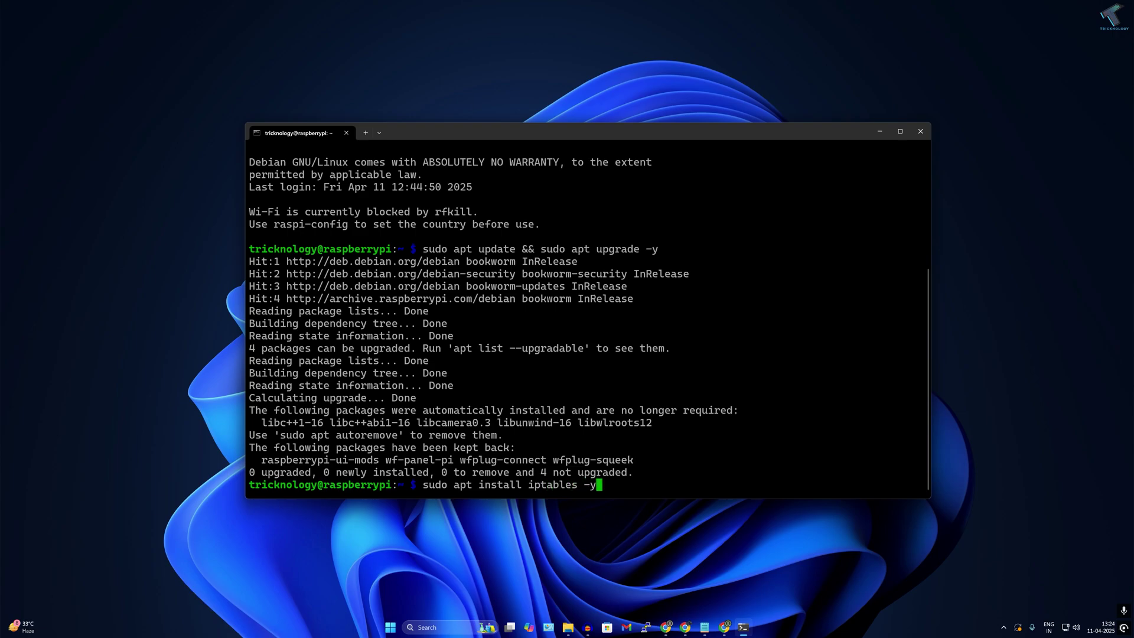
{"action": "key", "text": "Return"}
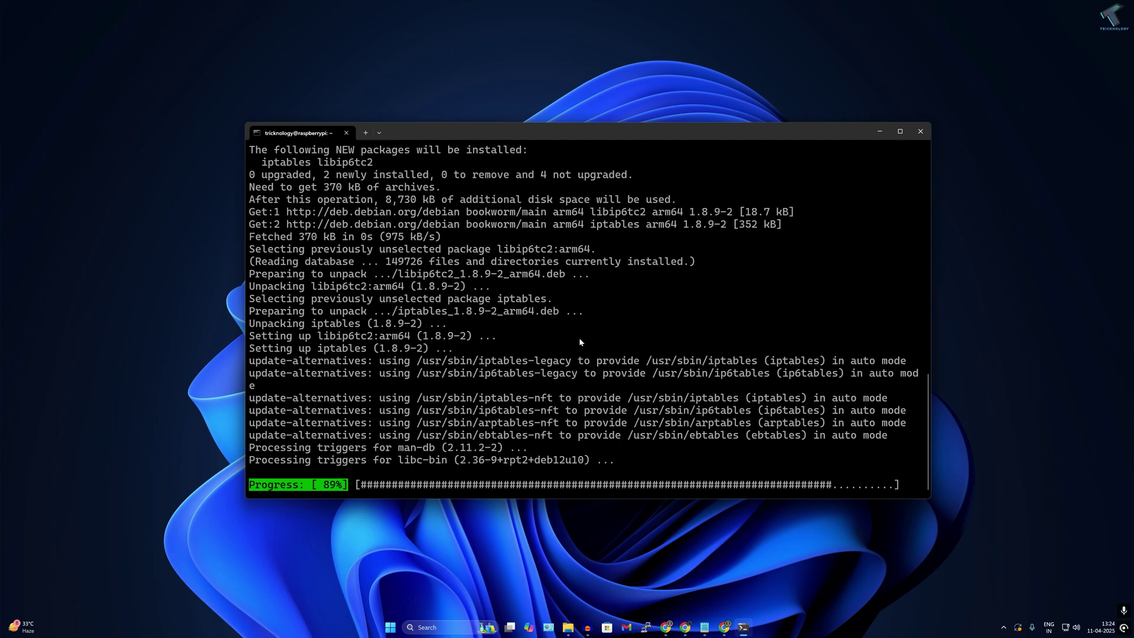
{"action": "left_click", "coordinate": [724, 627]}
- Copy the article's iptables-legacy update-alternatives command into the terminal and run it
{"action": "scroll", "coordinate": [481, 324], "scroll_direction": "down", "scroll_amount": 2}
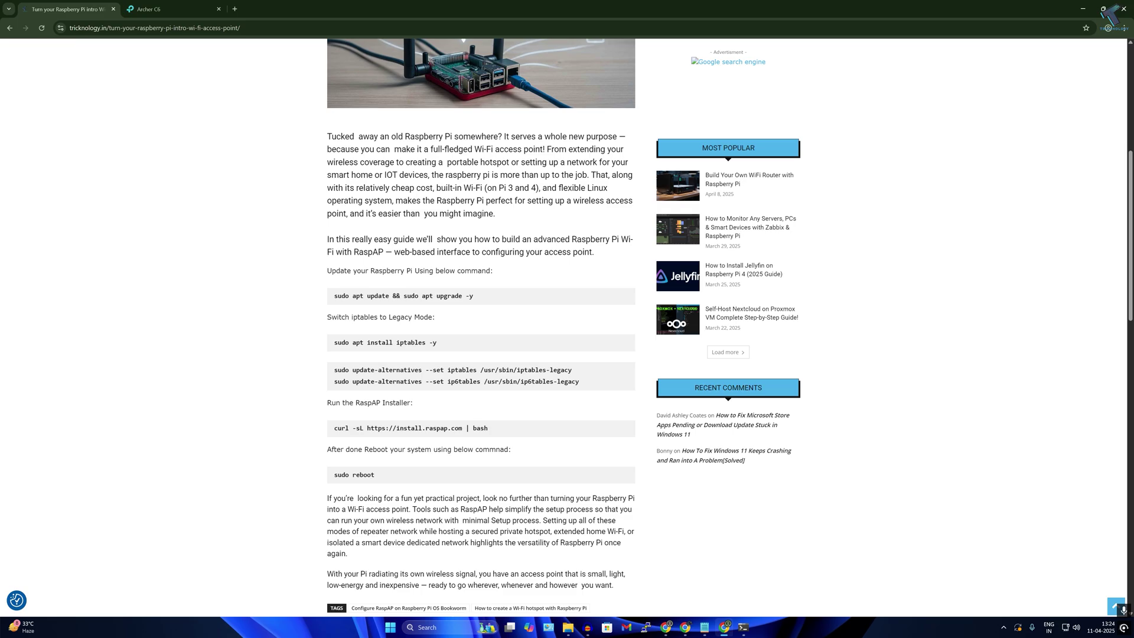
{"action": "left_click_drag", "start_coordinate": [333, 370], "coordinate": [578, 372]}
{"action": "key", "text": "ctrl+c"}
{"action": "left_click", "coordinate": [743, 628]}
{"action": "key", "text": "ctrl+v"}
{"action": "key", "text": "Return"}
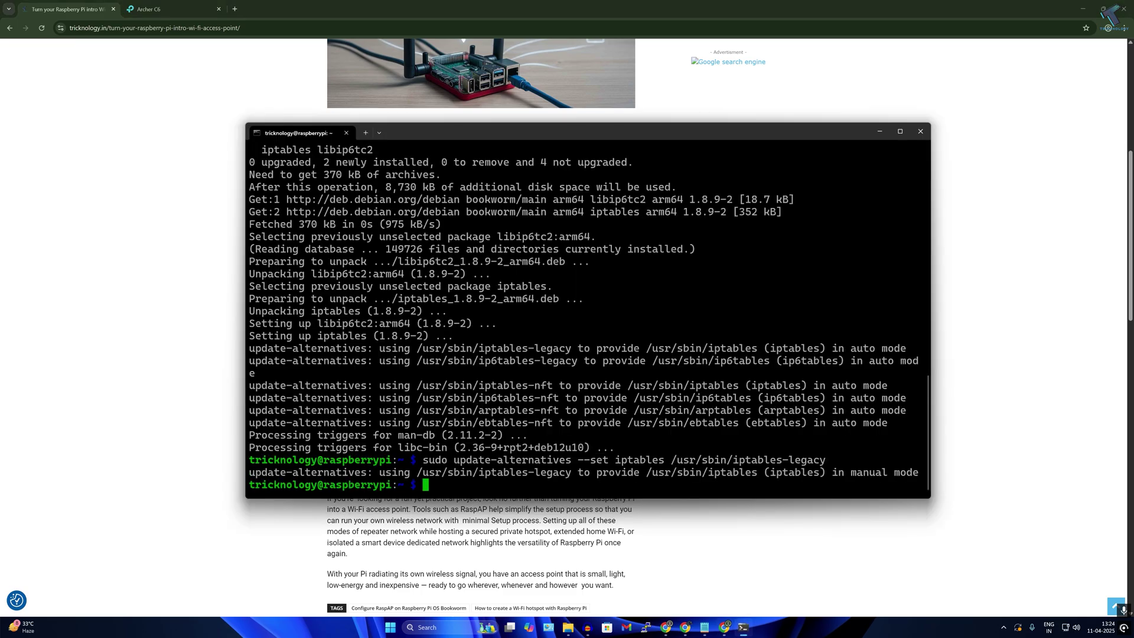
- Copy the ip6tables-legacy update-alternatives command from the article and run it
{"action": "left_click", "coordinate": [231, 345]}
{"action": "left_click_drag", "start_coordinate": [333, 382], "coordinate": [579, 382]}
{"action": "key", "text": "ctrl+minus"}
{"action": "key", "text": "ctrl+c"}
{"action": "left_click", "coordinate": [744, 627]}
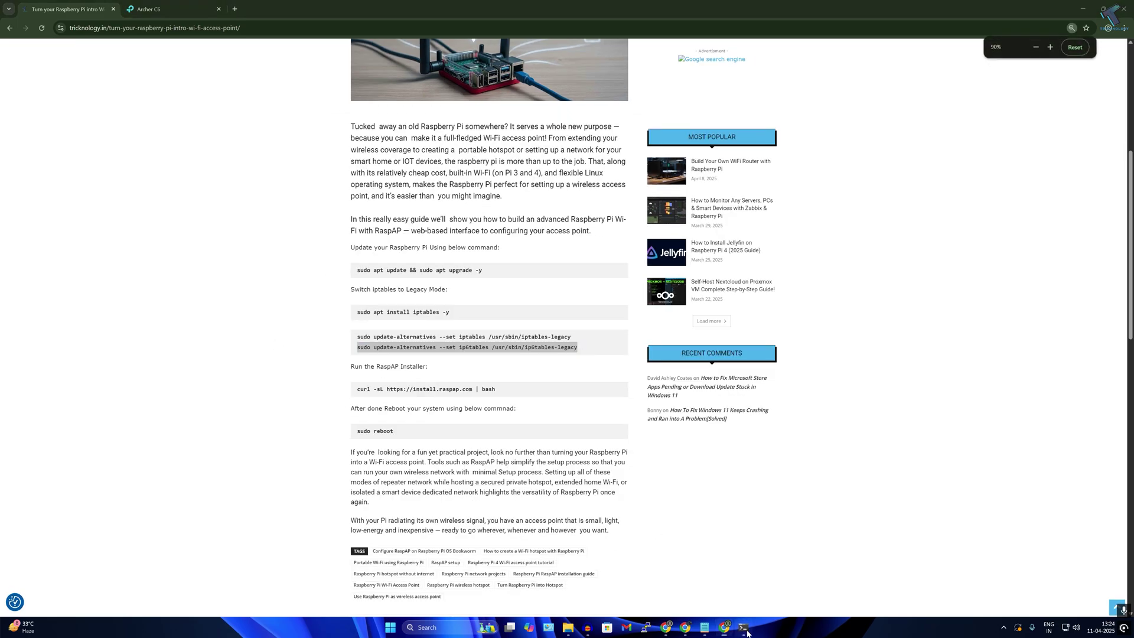
{"action": "key", "text": "ctrl+v"}
{"action": "key", "text": "Return"}
- Paste and run the curl install.raspap.com | bash quick installer command
{"action": "left_click", "coordinate": [236, 354]}
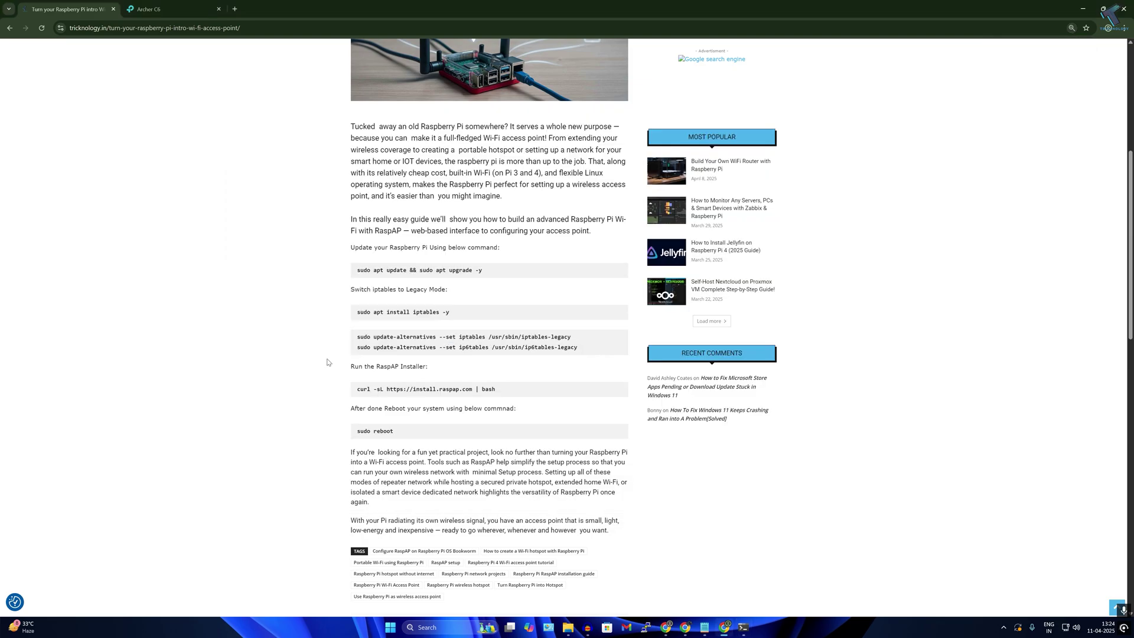
{"action": "scroll", "coordinate": [329, 362], "scroll_direction": "down", "scroll_amount": 1}
{"action": "left_click_drag", "start_coordinate": [357, 347], "coordinate": [496, 345]}
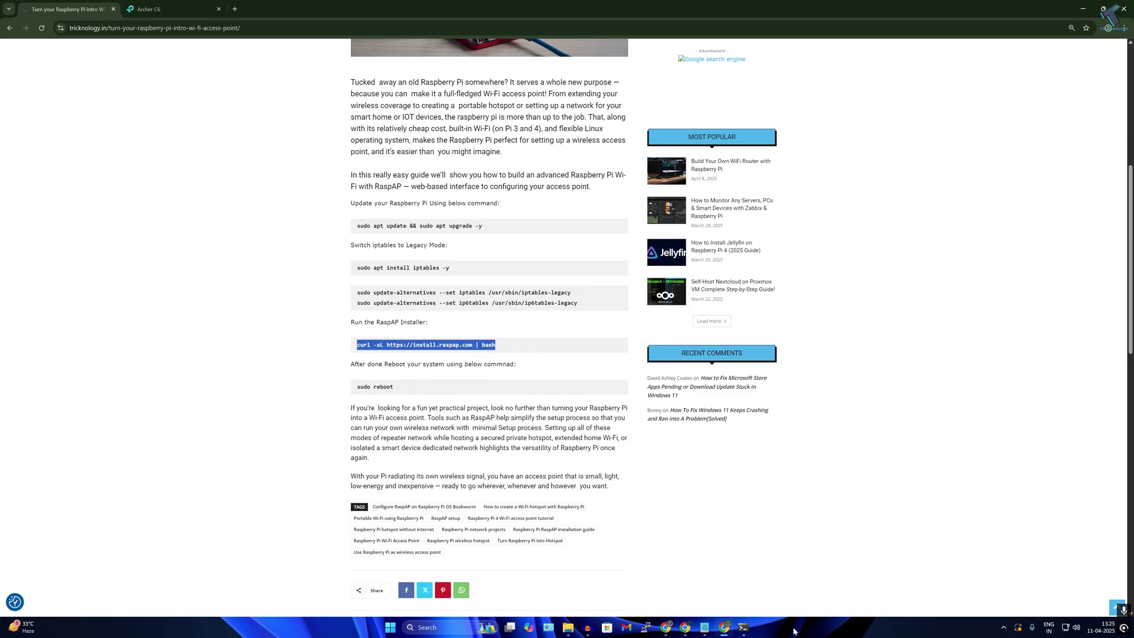
{"action": "left_click", "coordinate": [744, 627]}
{"action": "right_click", "coordinate": [633, 398]}
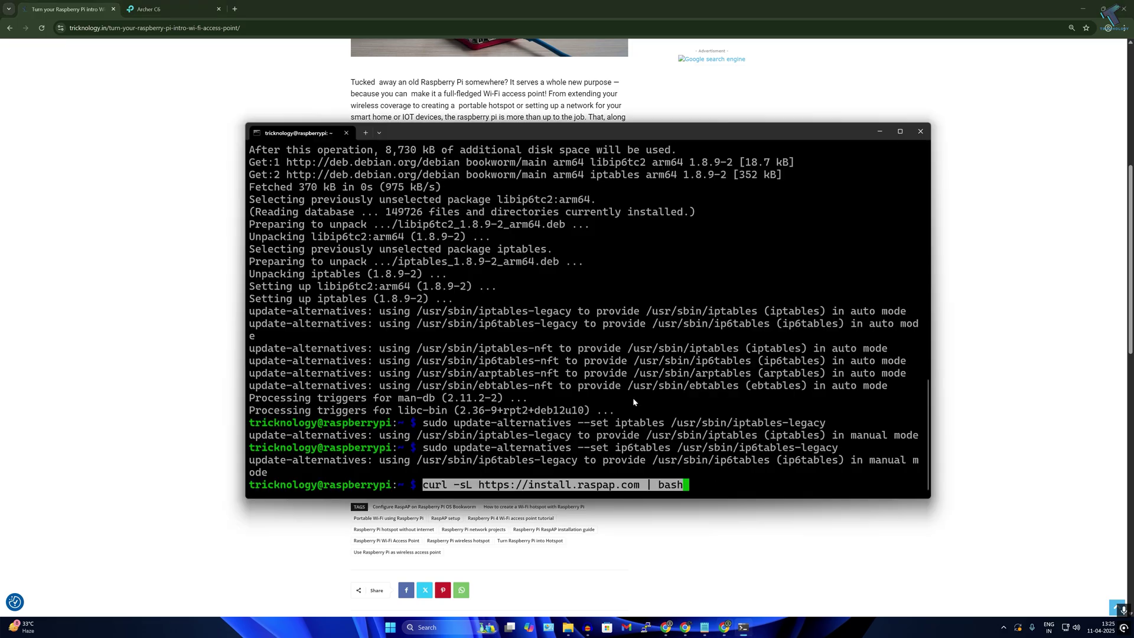
{"action": "key", "text": "Return"}
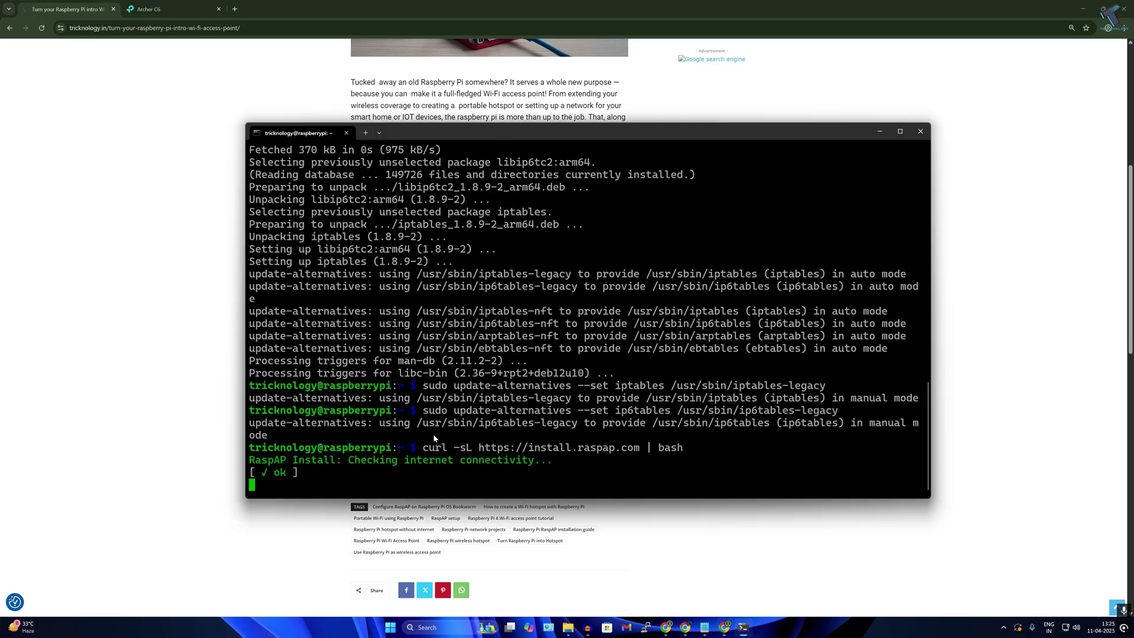
- Accept the default install directory, confirm the values, and enable HttpOnly cookies and the control service
{"action": "key", "text": "super+Home"}
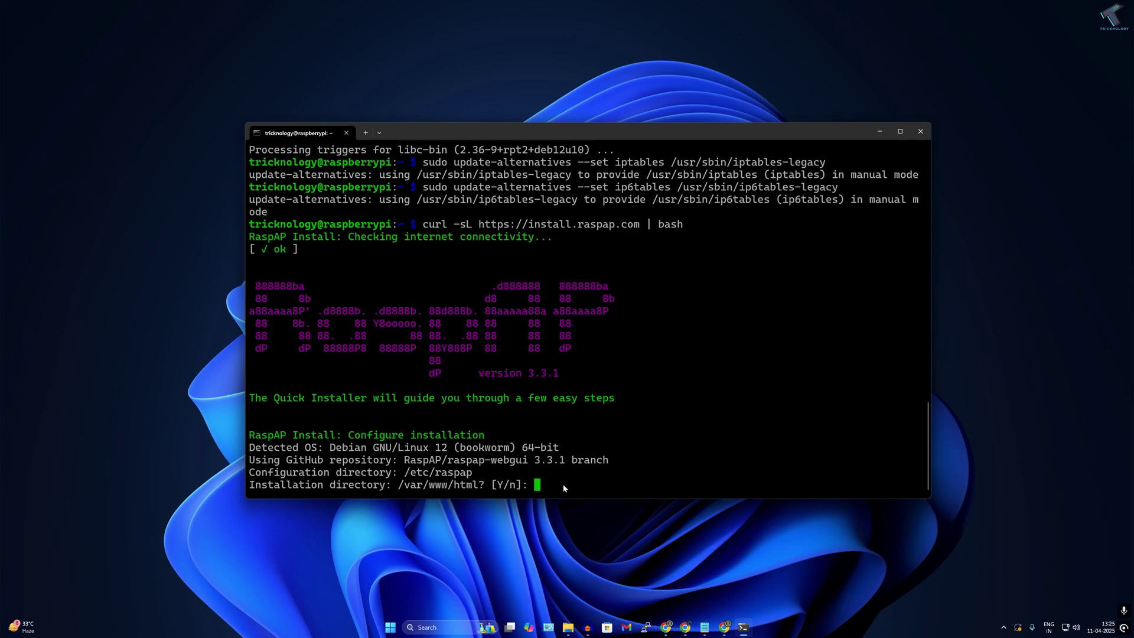
{"action": "type", "text": "y"}
{"action": "key", "text": "Return"}
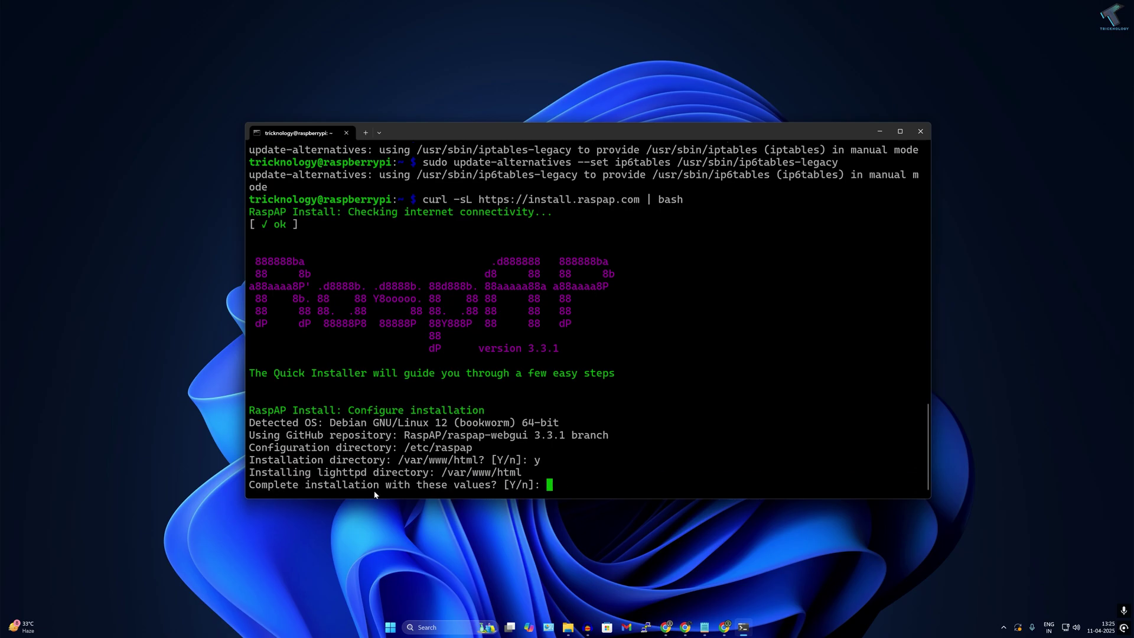
{"action": "type", "text": "y"}
{"action": "key", "text": "Return"}
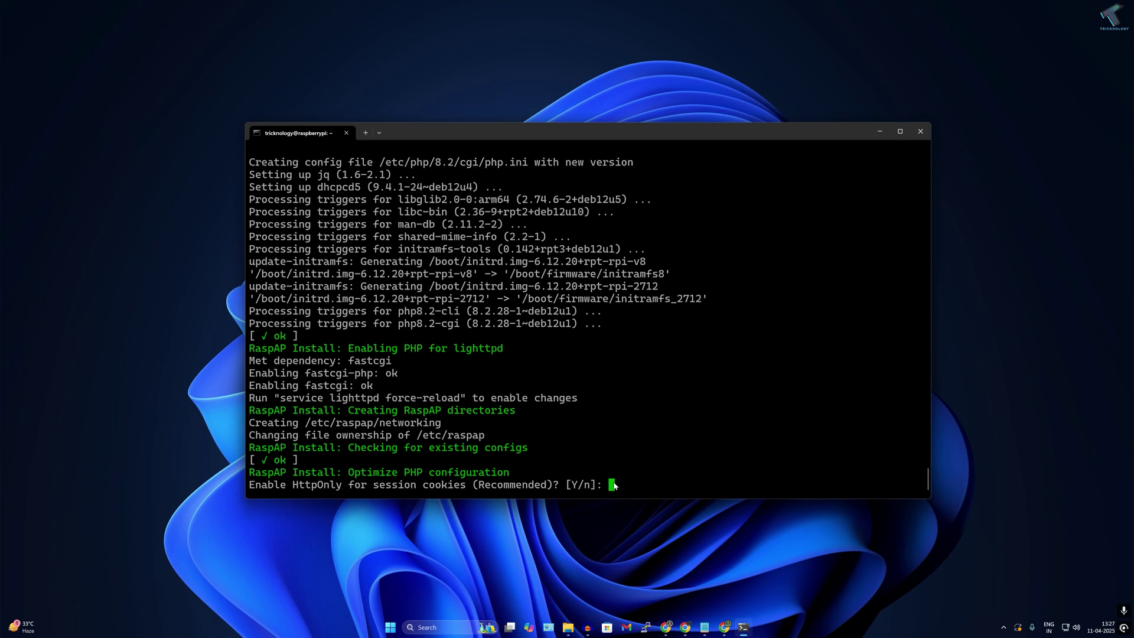
{"action": "type", "text": "y"}
{"action": "key", "text": "Return"}
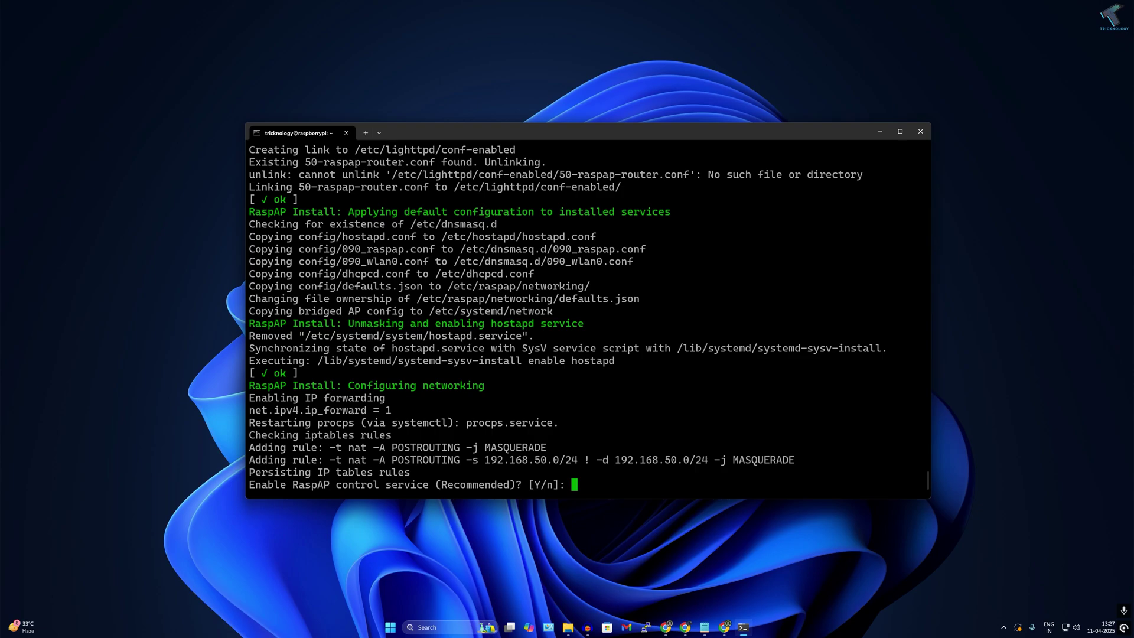
{"action": "type", "text": "y"}
{"action": "key", "text": "Return"}
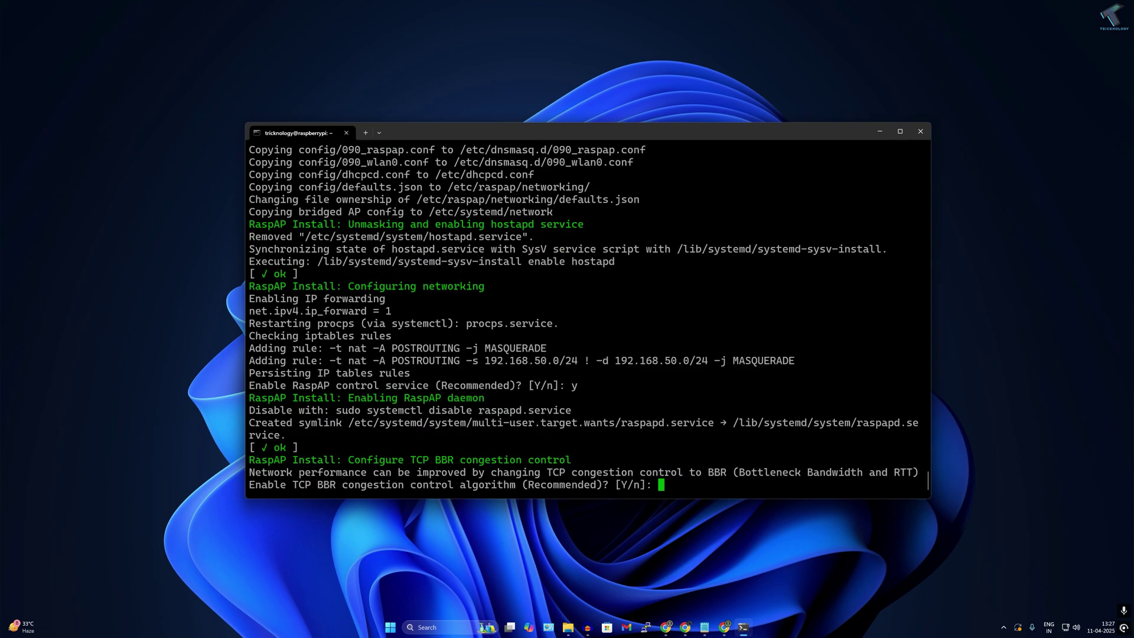
- Enable TCP BBR and install ad blocking, OpenVPN client support and the RestAPI
{"action": "type", "text": "y"}
{"action": "key", "text": "Return"}
{"action": "type", "text": "y"}
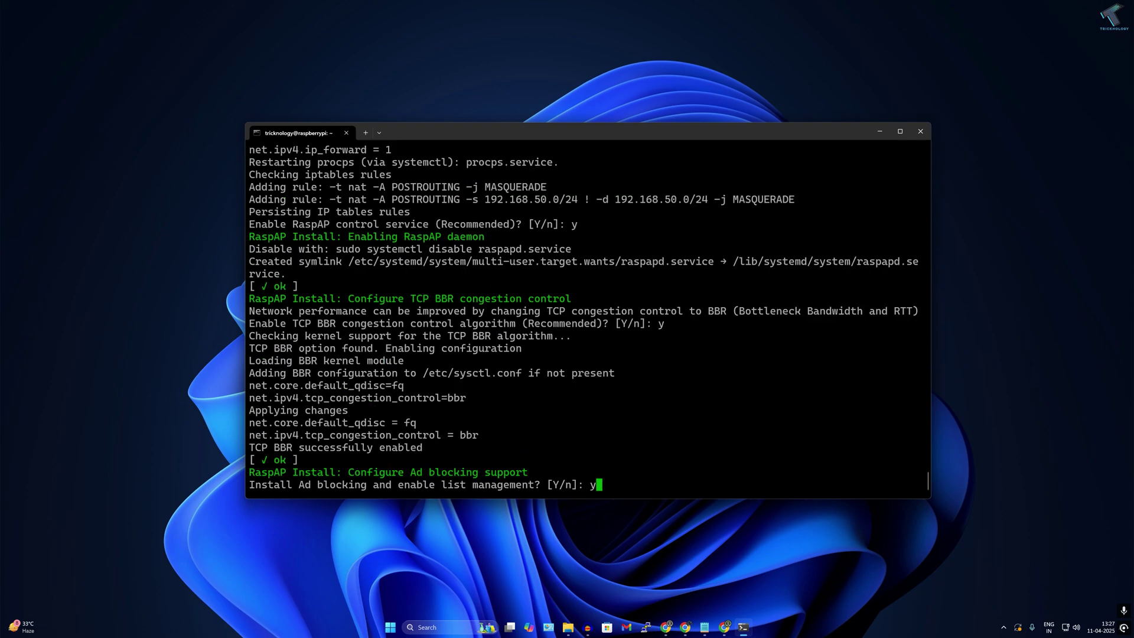
{"action": "key", "text": "Return"}
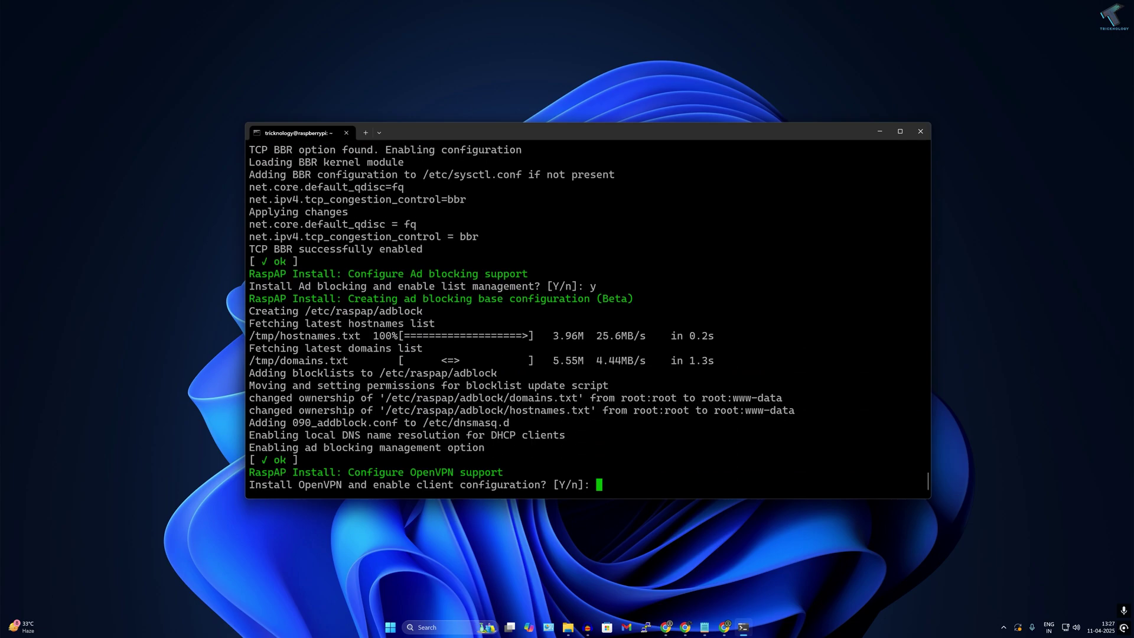
{"action": "type", "text": "y"}
{"action": "key", "text": "Return"}
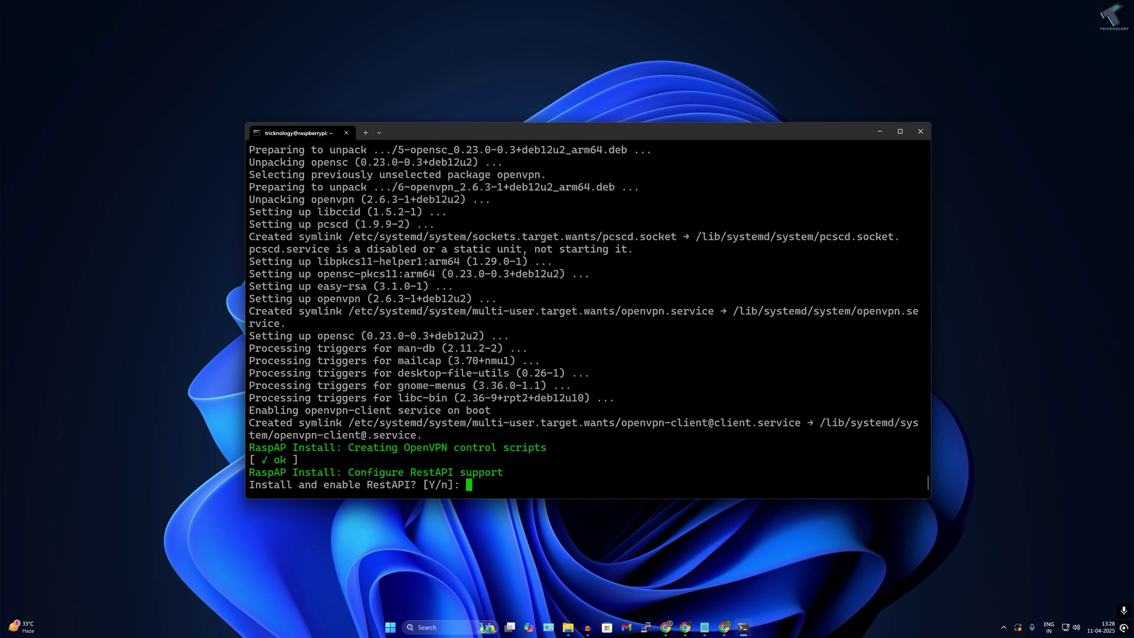
{"action": "type", "text": "y"}
{"action": "key", "text": "Return"}
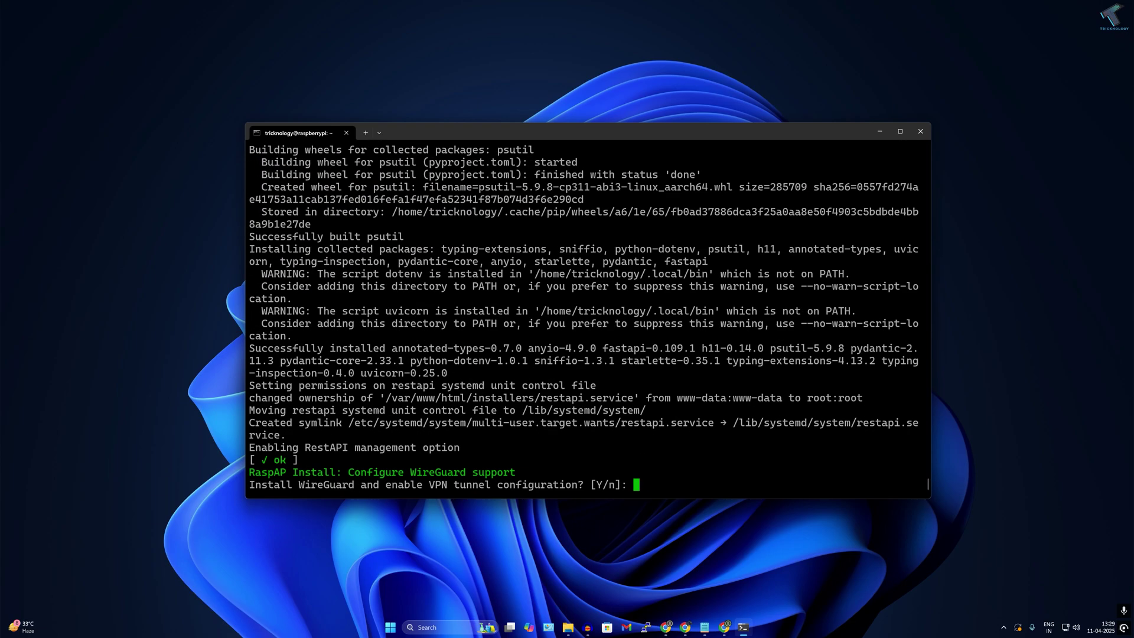
- Install WireGuard, enable VPN provider configuration and choose AdGuard VPN (option 4)
{"action": "type", "text": "y"}
{"action": "key", "text": "Return"}
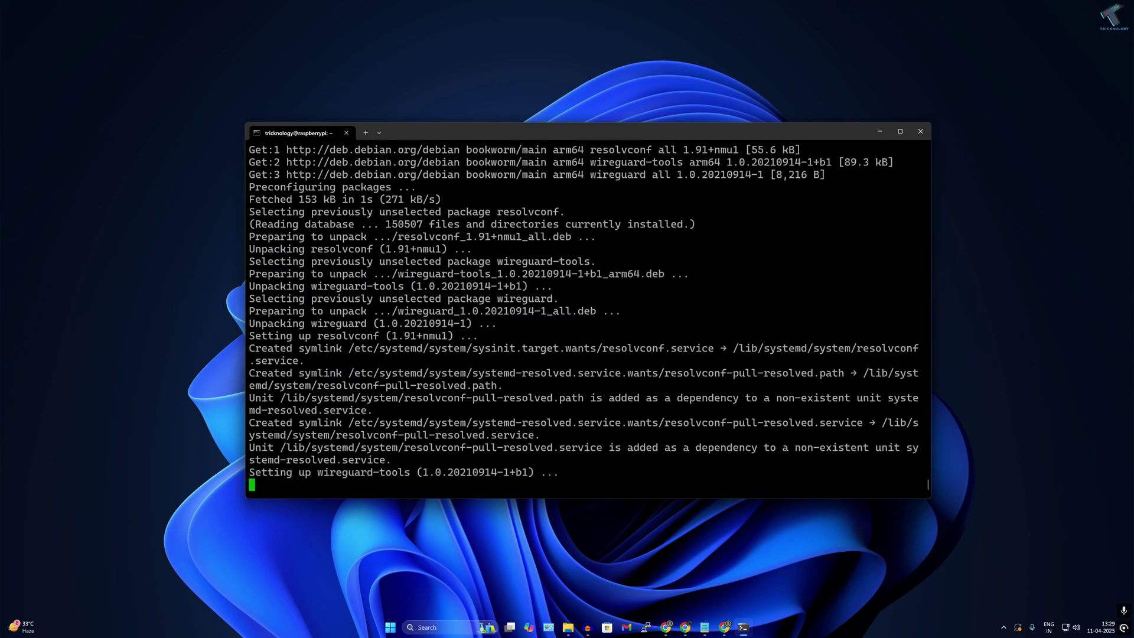
{"action": "type", "text": "y"}
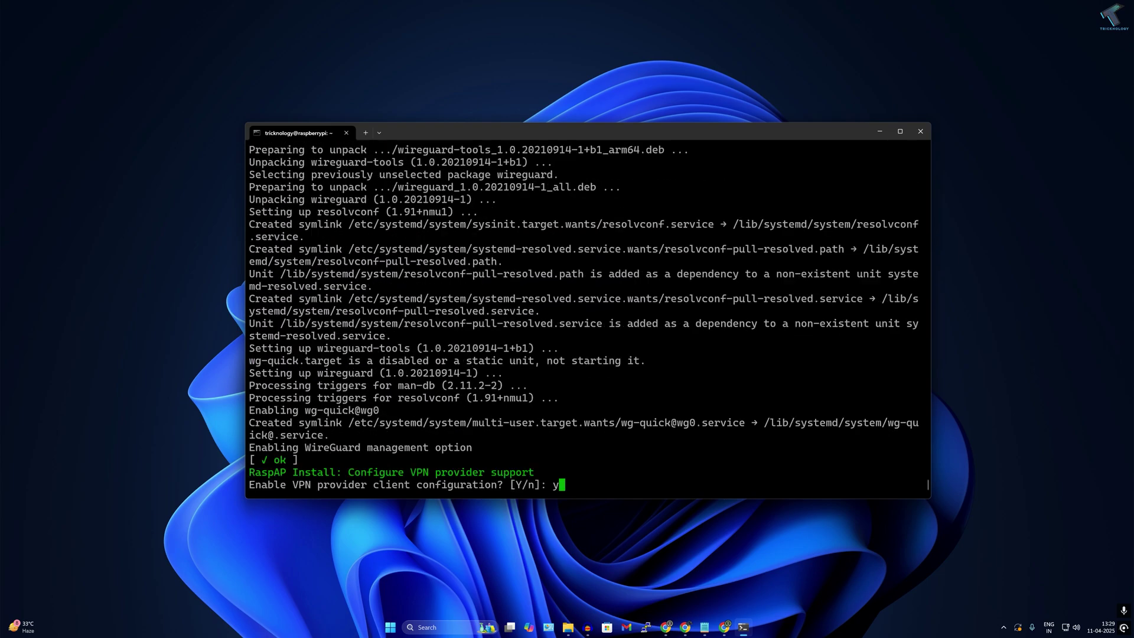
{"action": "key", "text": "Return"}
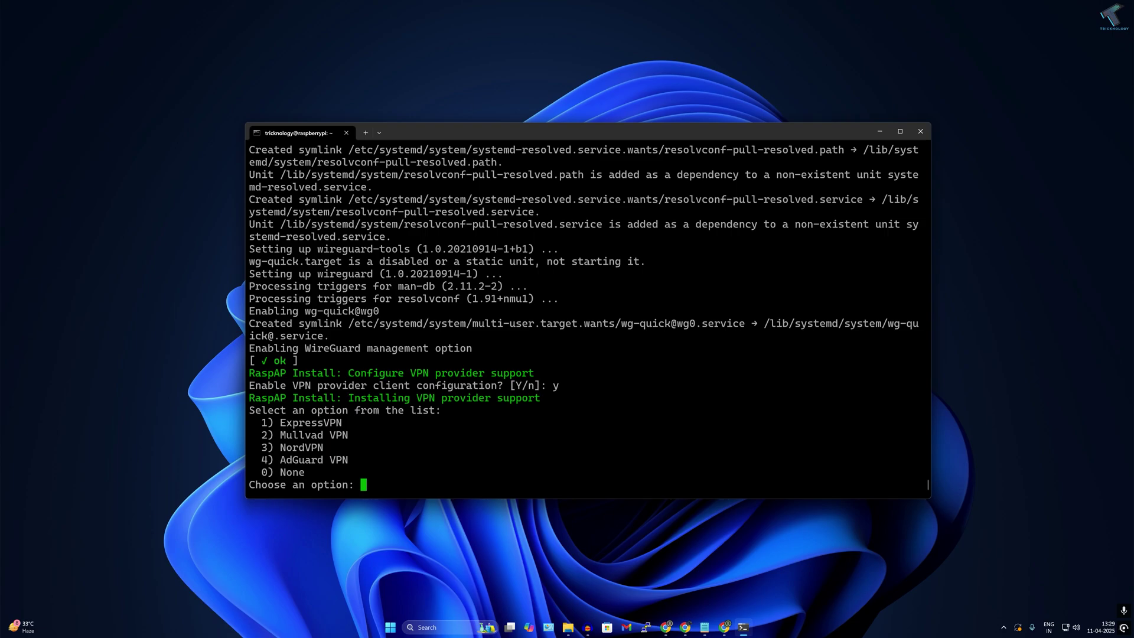
{"action": "type", "text": "4"}
{"action": "key", "text": "Return"}
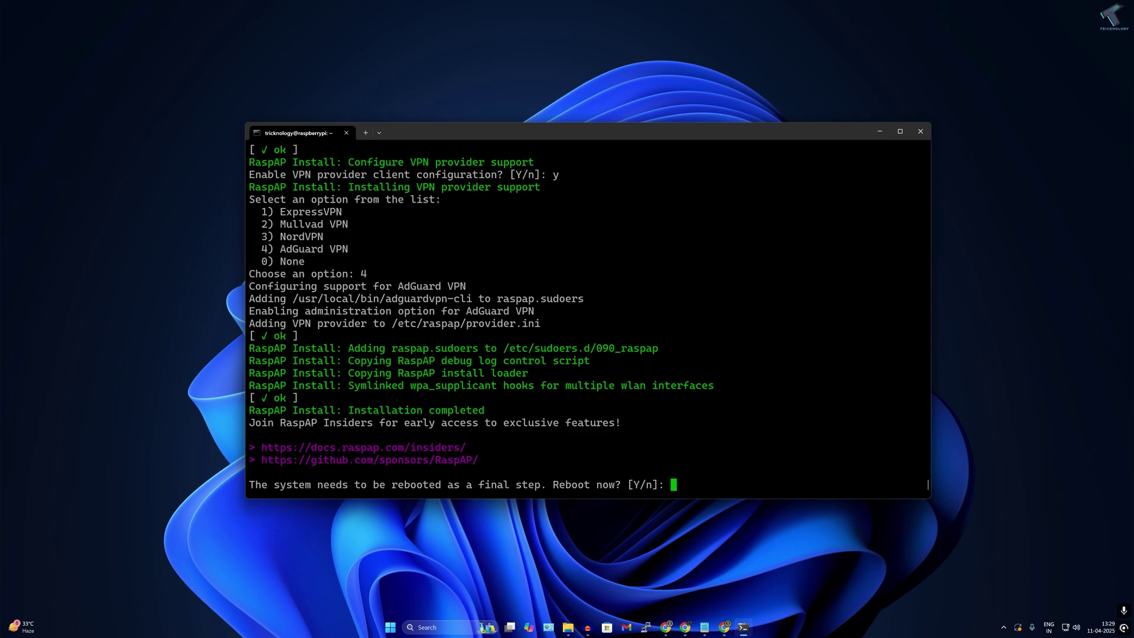
- Confirm the reboot, then reconnect to the Pi over SSH with the account password
{"action": "type", "text": "y"}
{"action": "key", "text": "Return"}
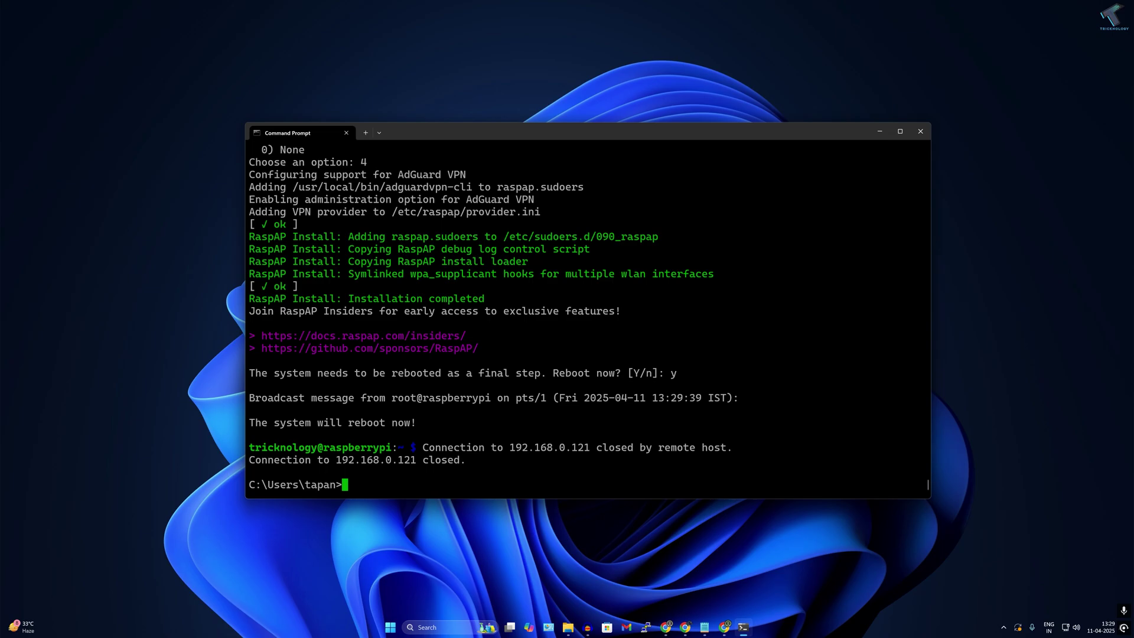
{"action": "key", "text": "Up"}
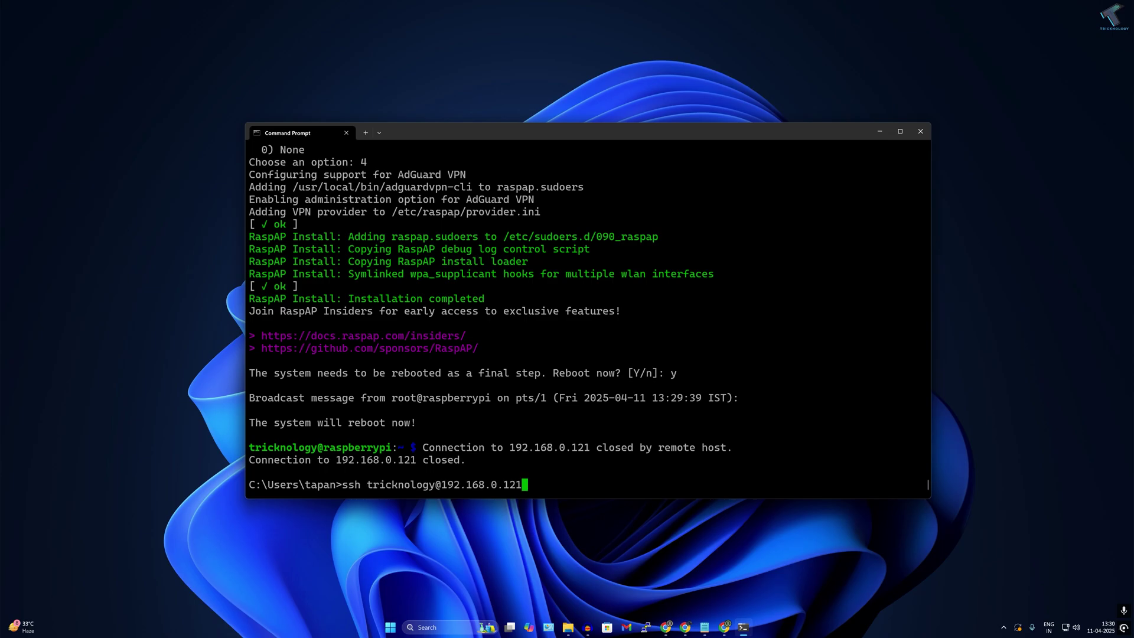
{"action": "key", "text": "Return"}
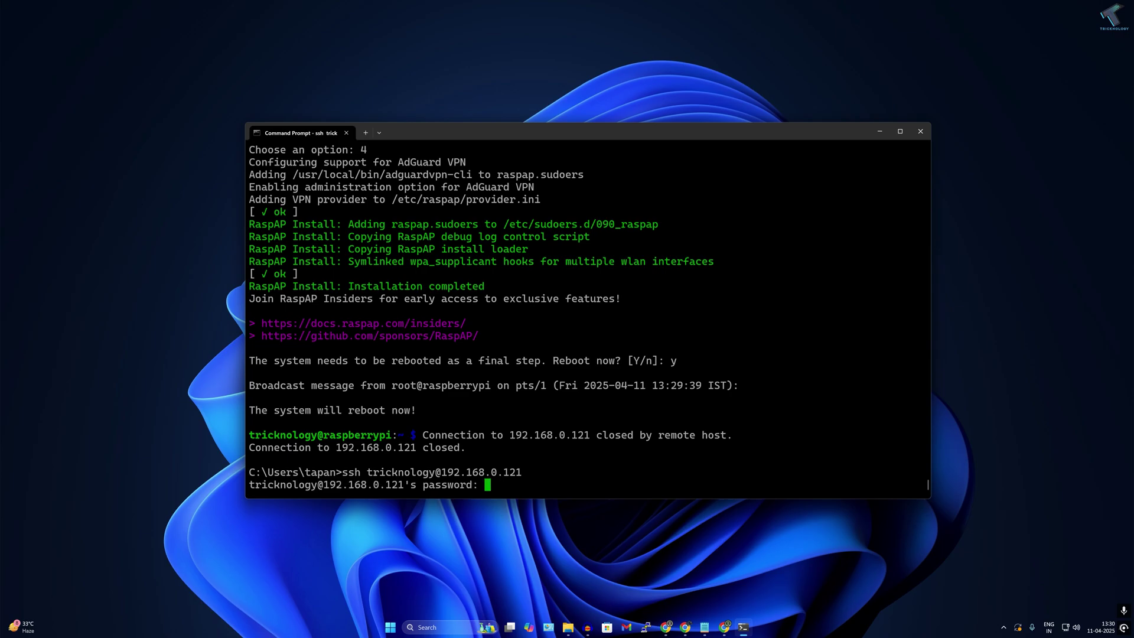
{"action": "key", "text": "Return"}
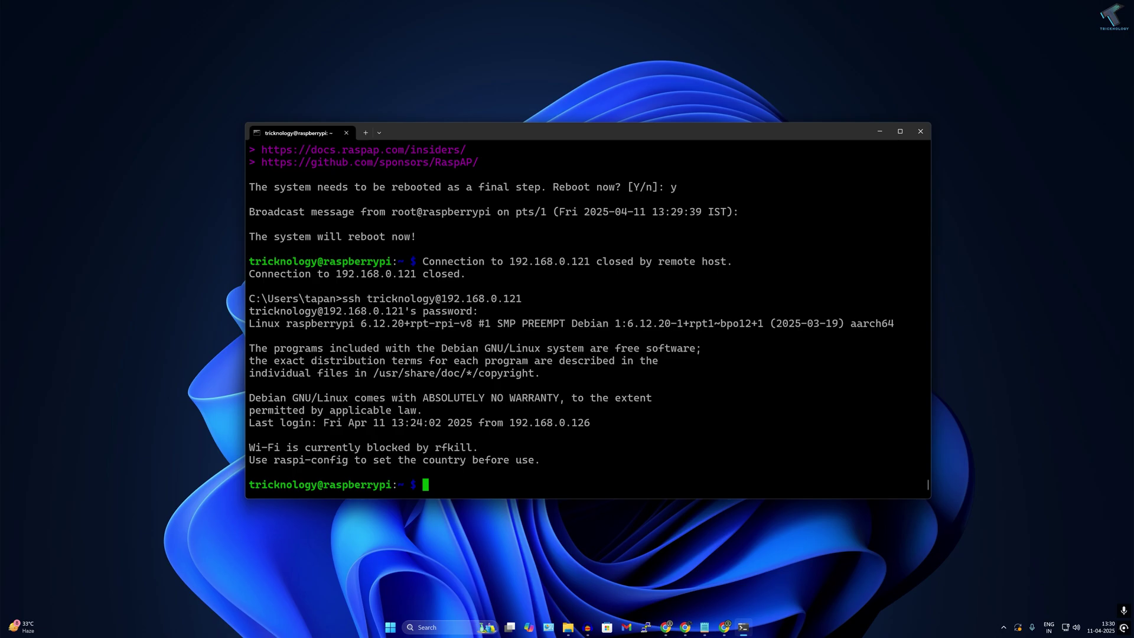
- Check the status of the hostapd and dnsmasq services with systemctl status
{"action": "type", "text": "systemctl stat"}
{"action": "type", "text": "us "}
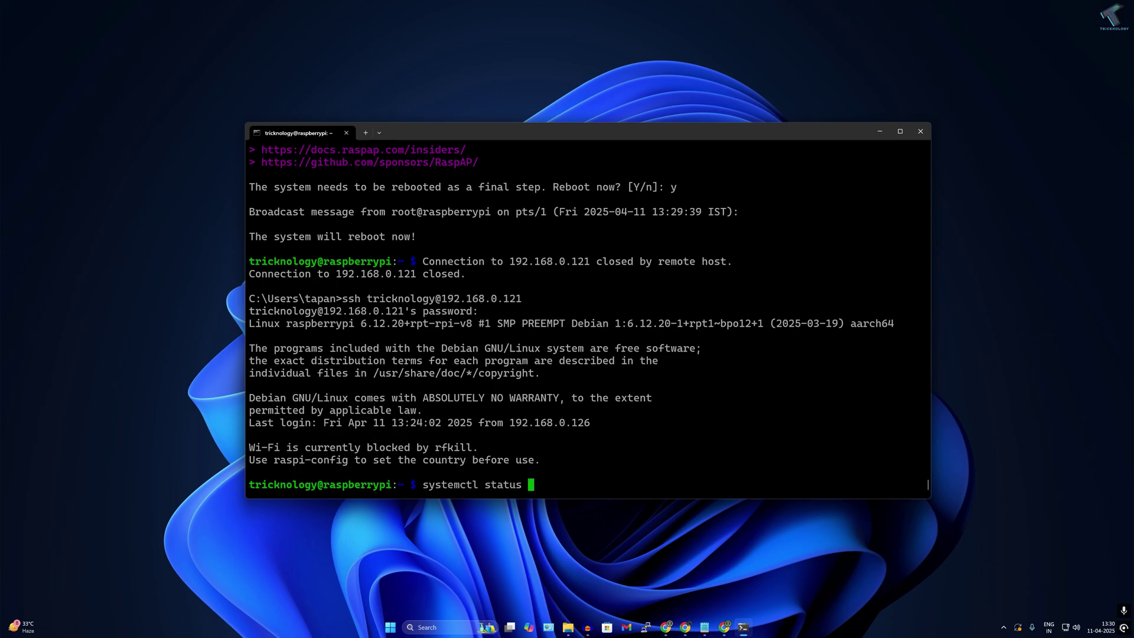
{"action": "type", "text": "hostapd"}
{"action": "key", "text": "Return"}
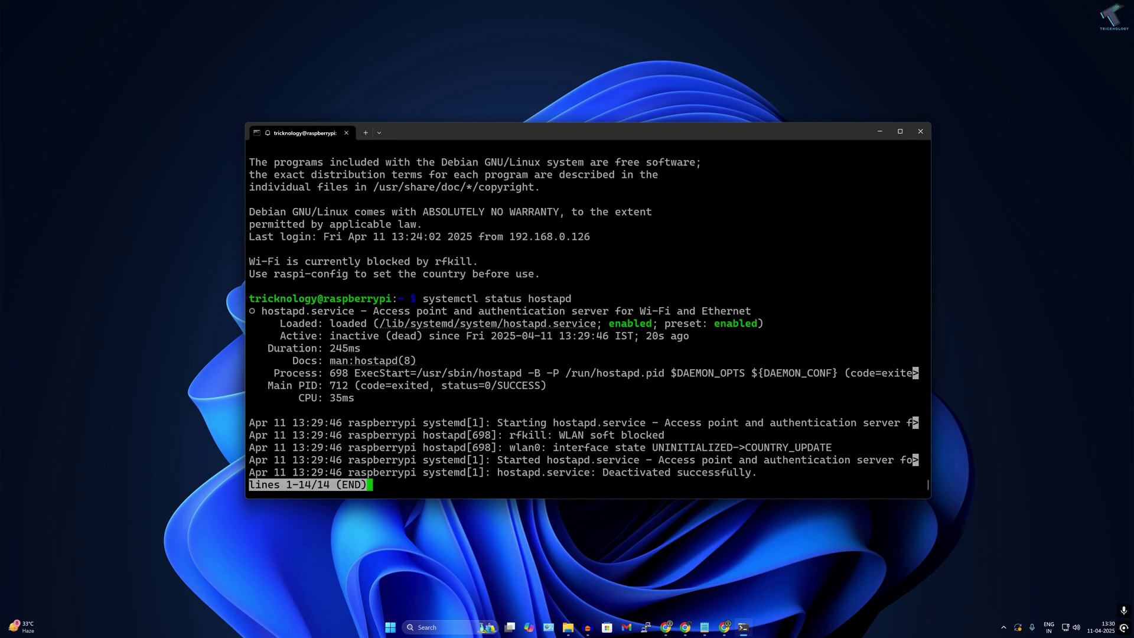
{"action": "key", "text": "q"}
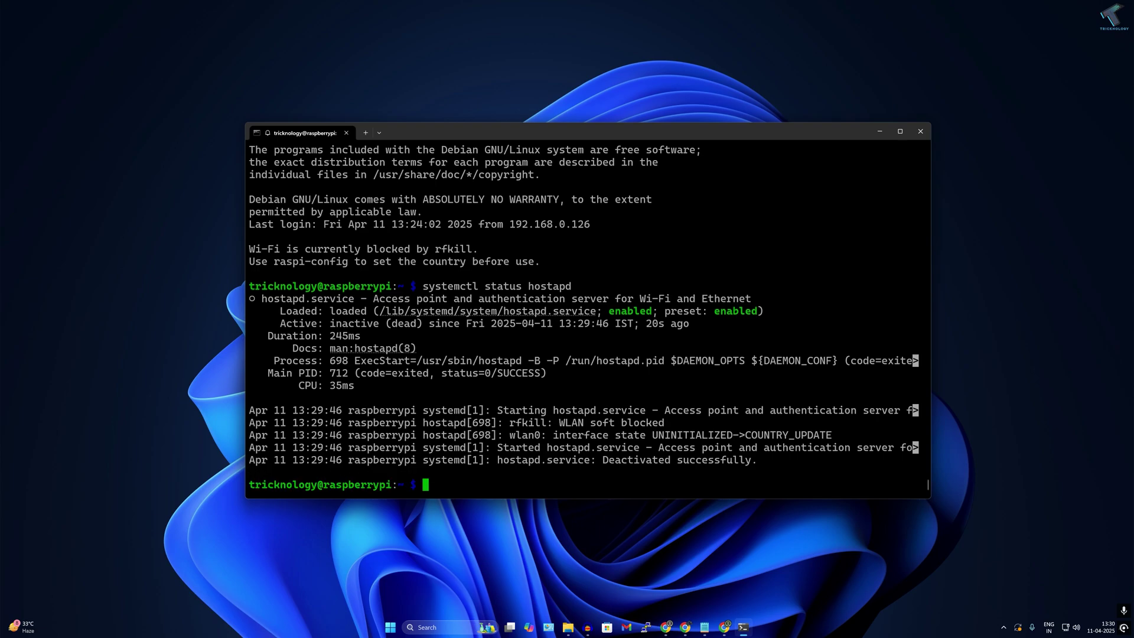
{"action": "type", "text": "systemctl status "}
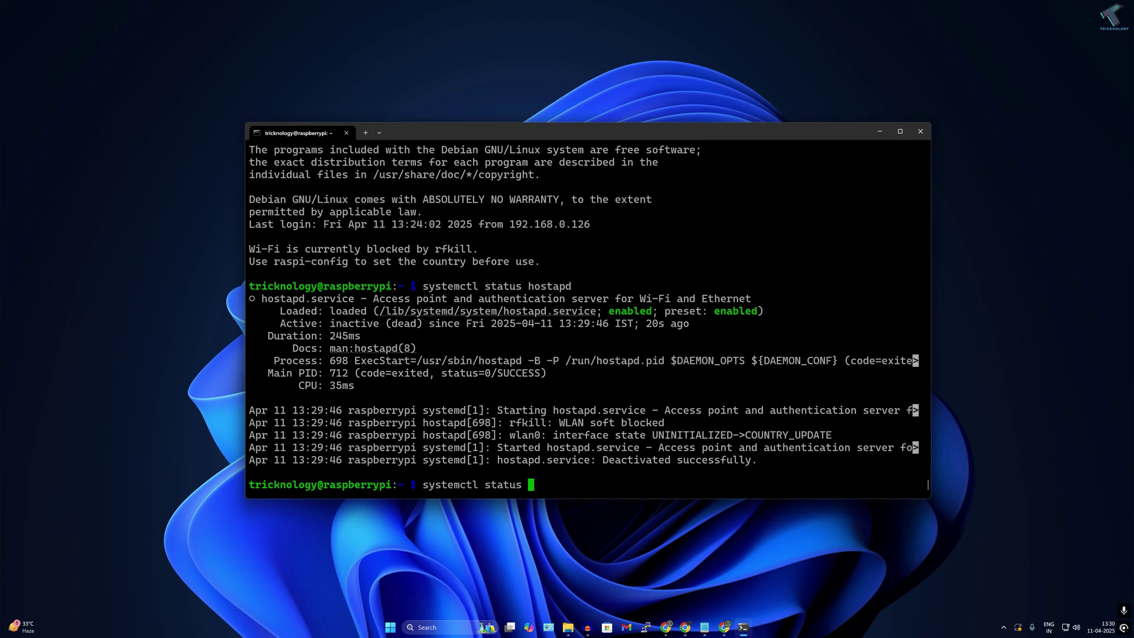
{"action": "type", "text": "dnsmasq"}
{"action": "key", "text": "Return"}
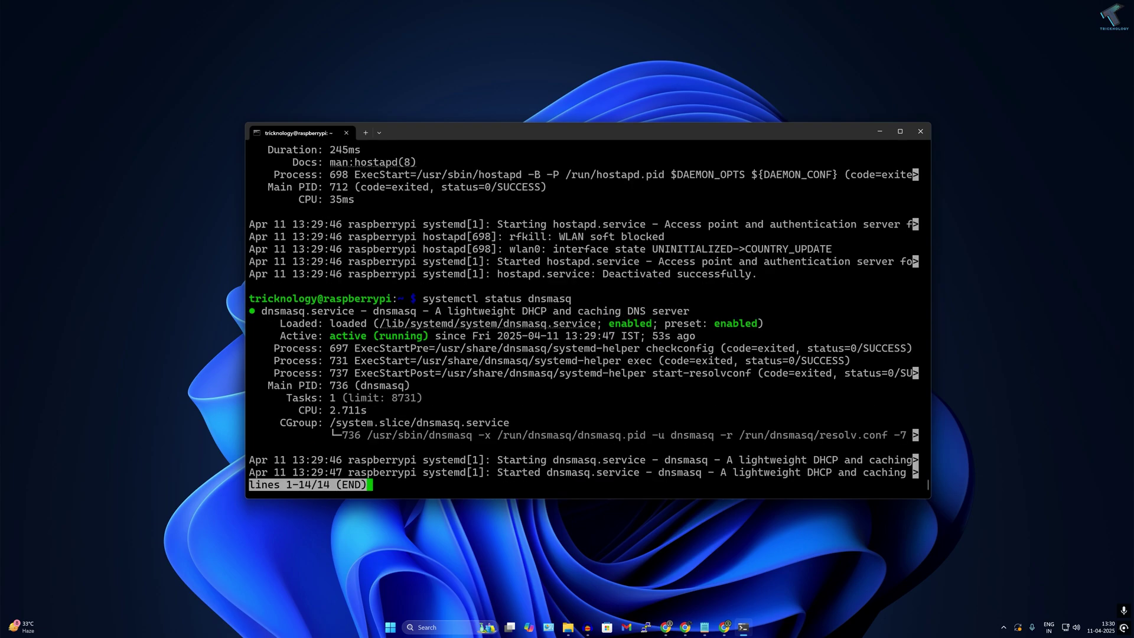
{"action": "key", "text": "q"}
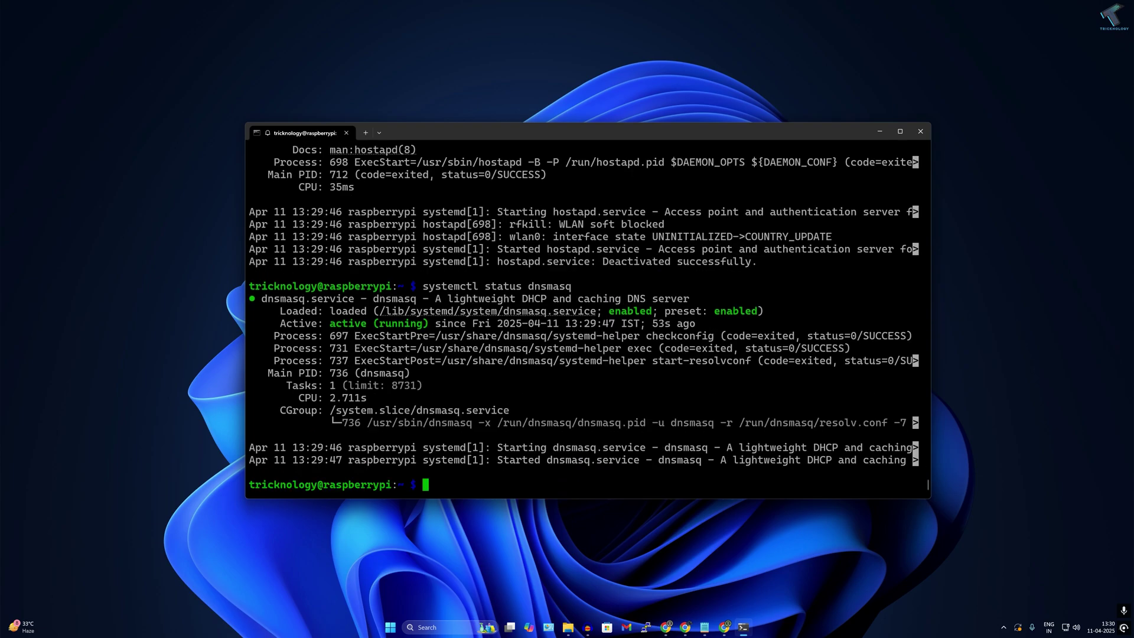
- Load the RaspAP admin panel at 192.168.0.121 in a new Chrome tab
{"action": "left_click", "coordinate": [725, 629]}
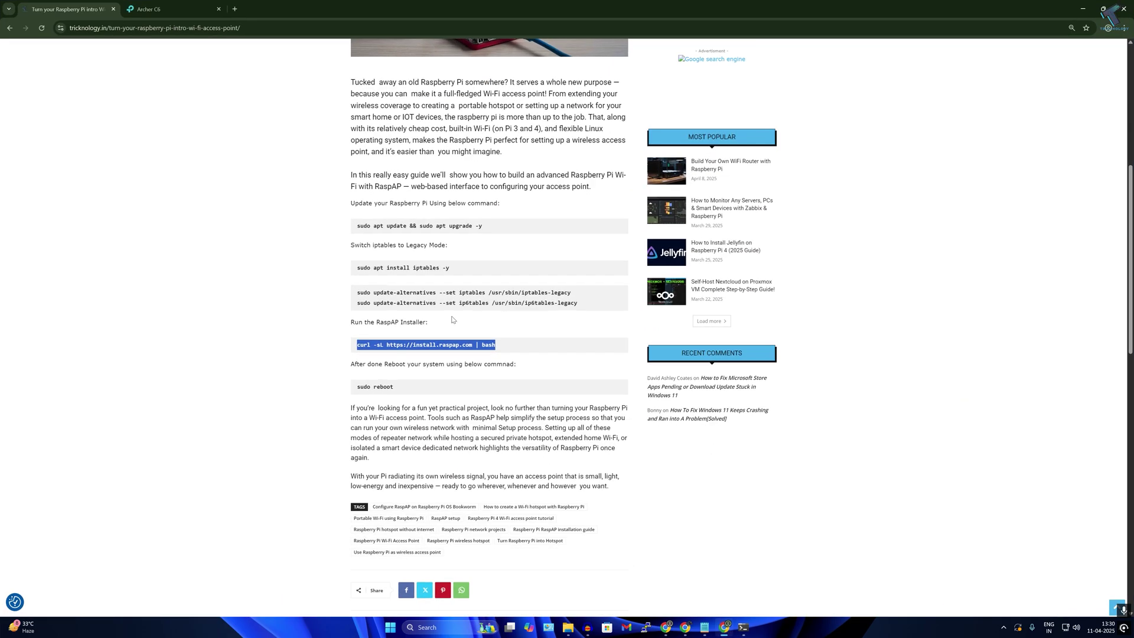
{"action": "left_click", "coordinate": [235, 10]}
{"action": "type", "text": "19"}
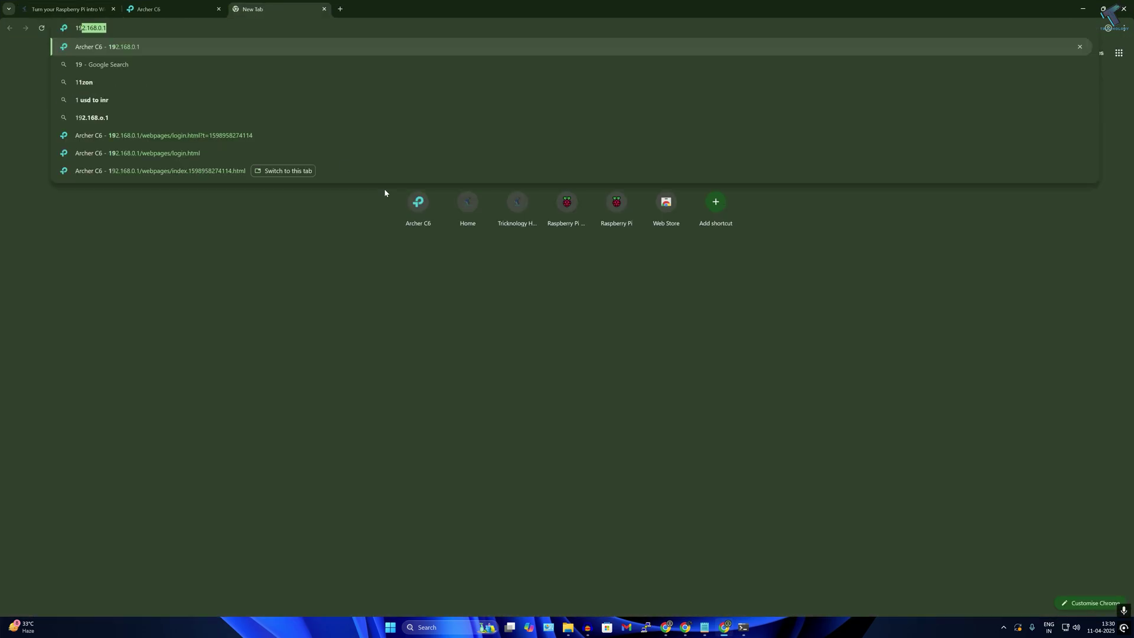
{"action": "type", "text": "2.168.0.122"}
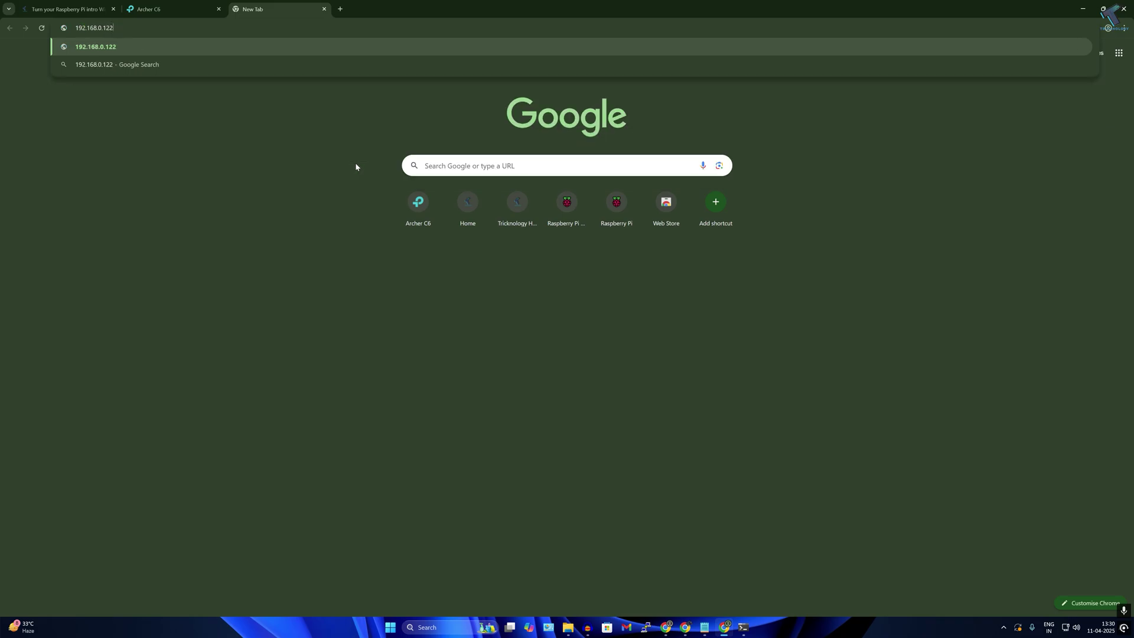
{"action": "key", "text": "BackSpace"}
{"action": "type", "text": "1"}
{"action": "key", "text": "Return"}
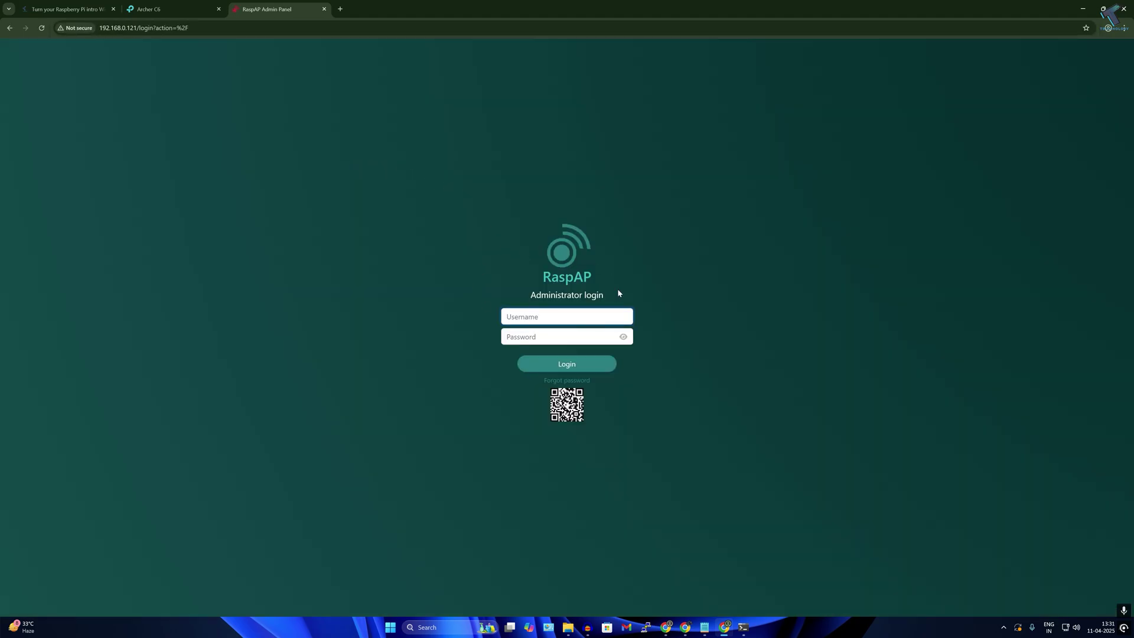
- Log in with the admin username and its password
{"action": "left_click_drag", "start_coordinate": [591, 276], "coordinate": [551, 276]}
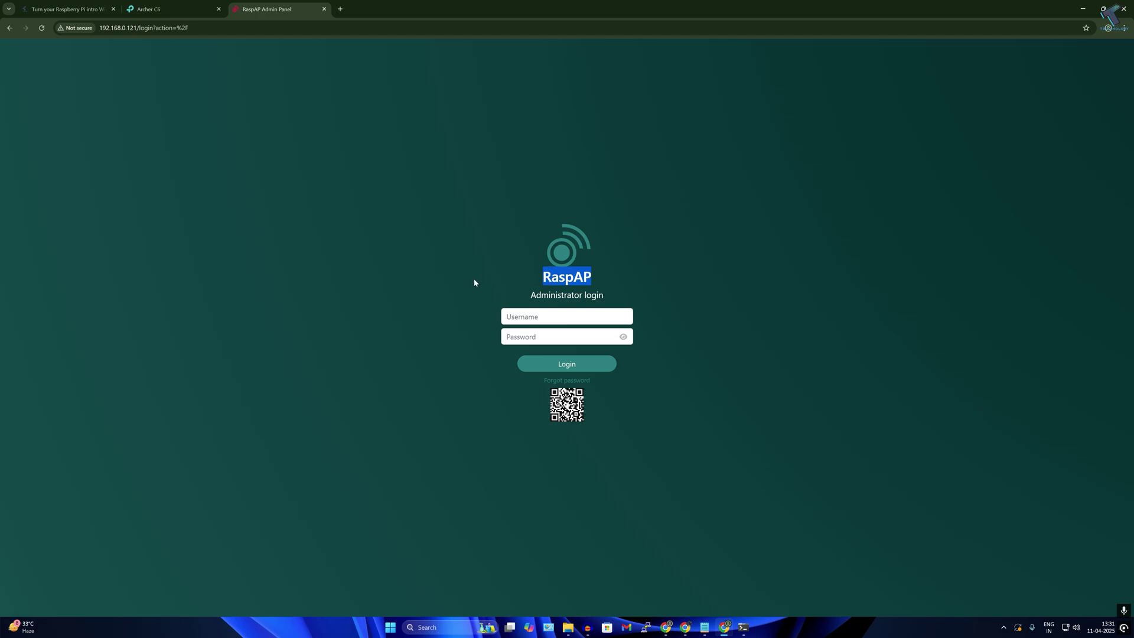
{"action": "left_click", "coordinate": [555, 317]}
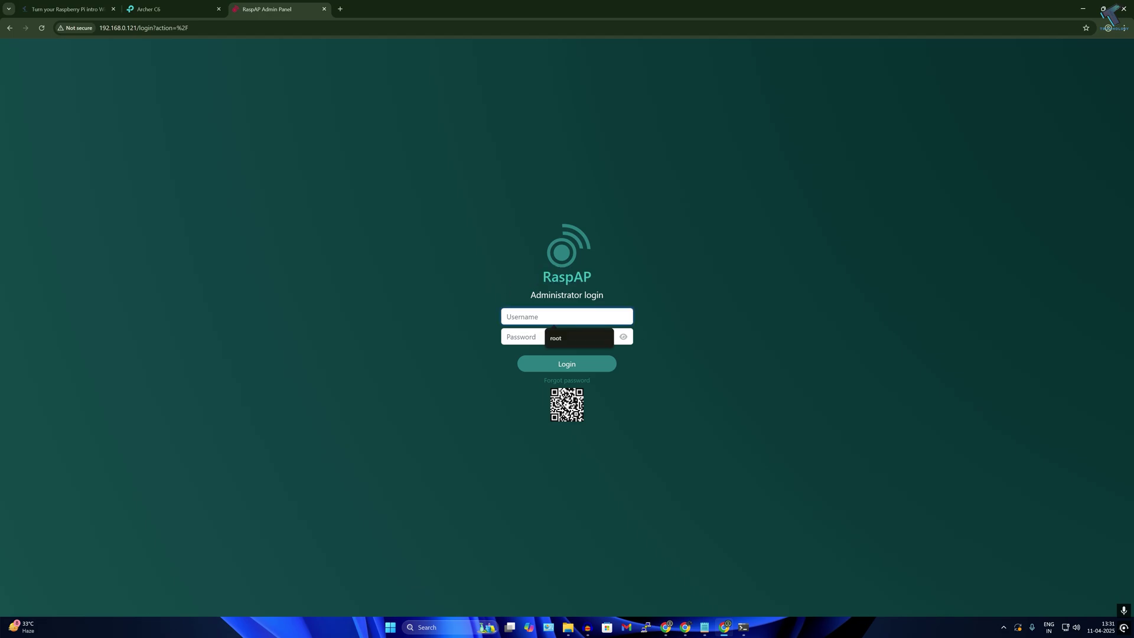
{"action": "type", "text": "admin"}
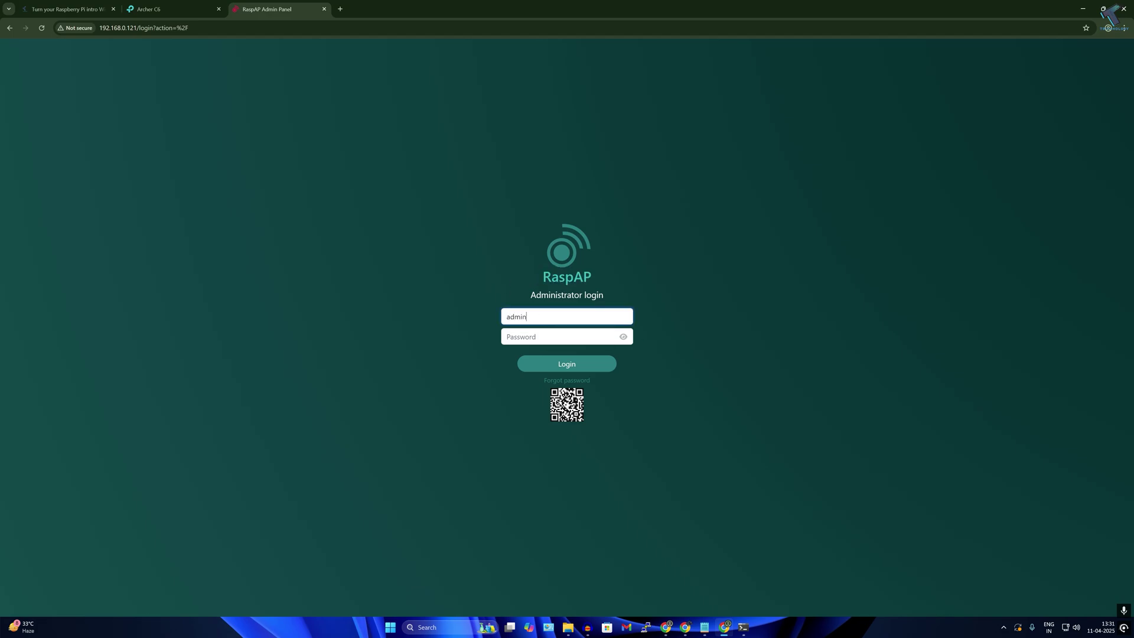
{"action": "left_click", "coordinate": [621, 337]}
{"action": "type", "text": "secret"}
{"action": "left_click", "coordinate": [570, 366]}
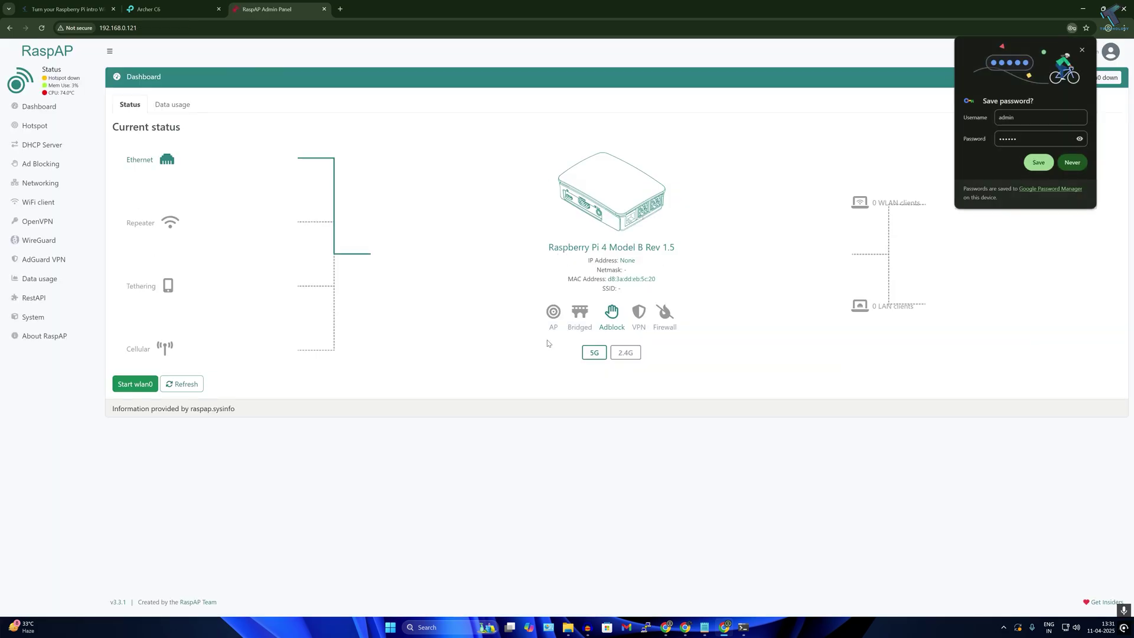
- Keep wlan0 as the hotspot interface and rename the SSID to Test_Access
{"action": "left_click", "coordinate": [1081, 51]}
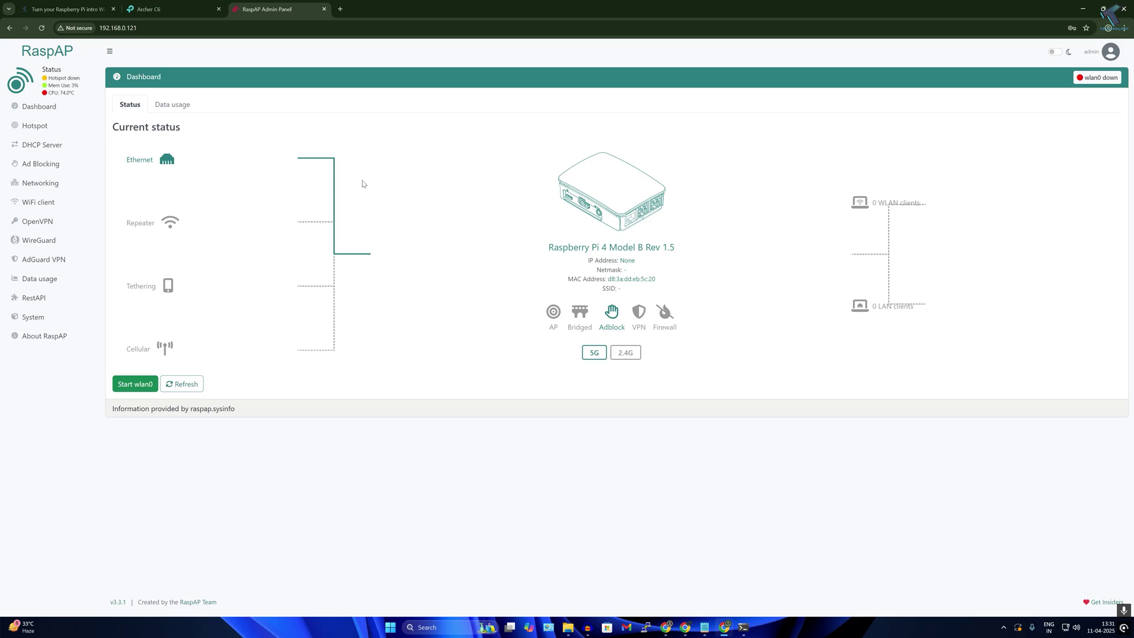
{"action": "left_click", "coordinate": [40, 124]}
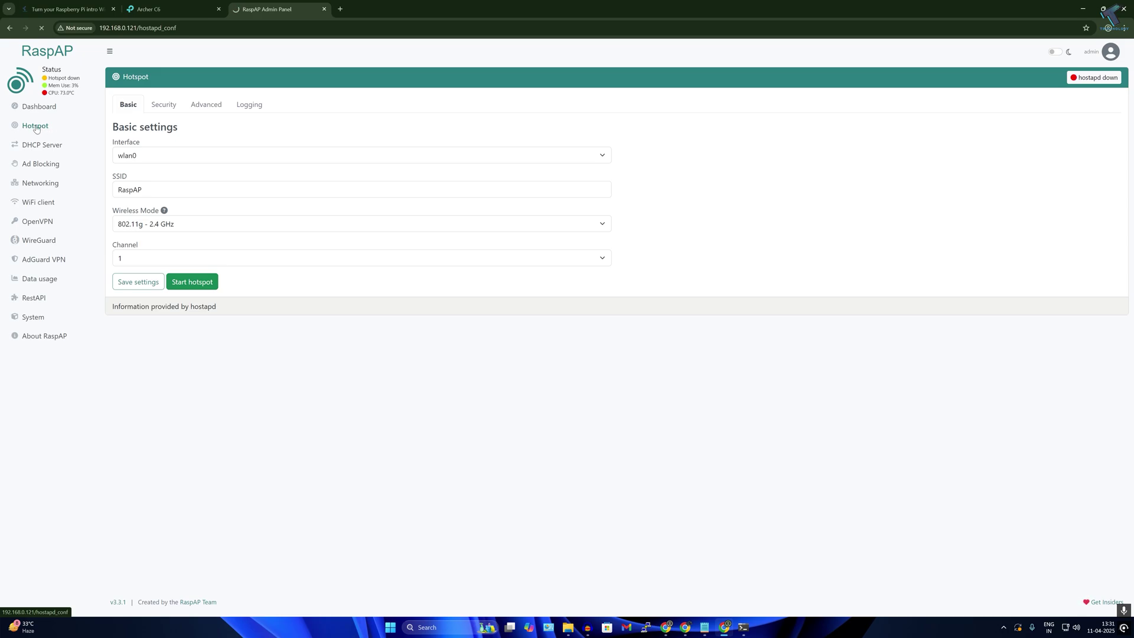
{"action": "left_click", "coordinate": [153, 155]}
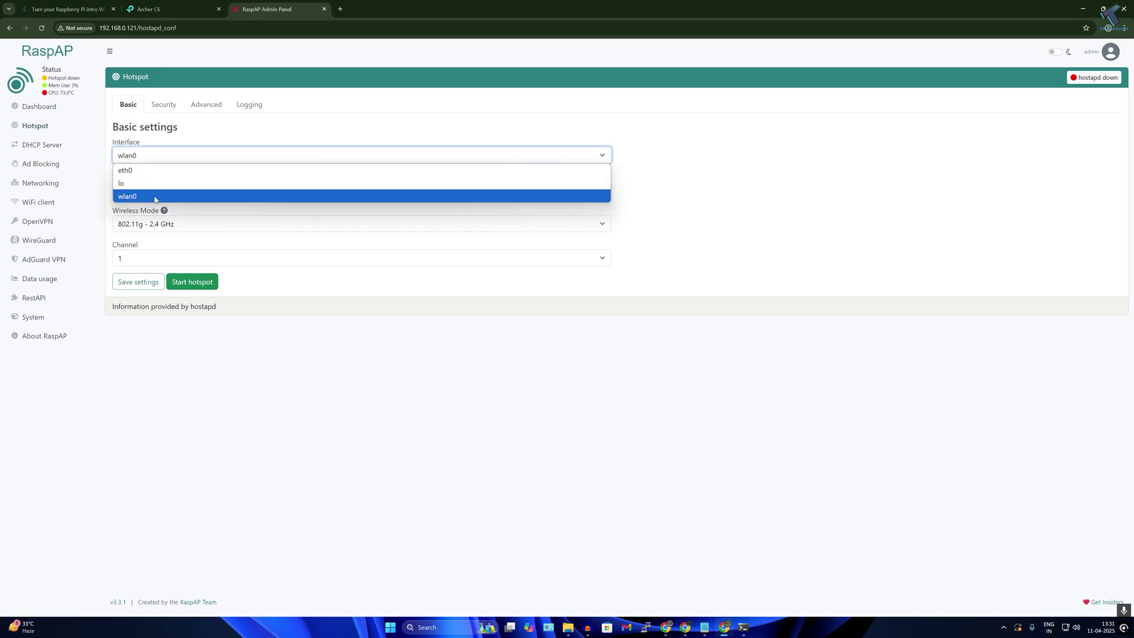
{"action": "left_click", "coordinate": [142, 198]}
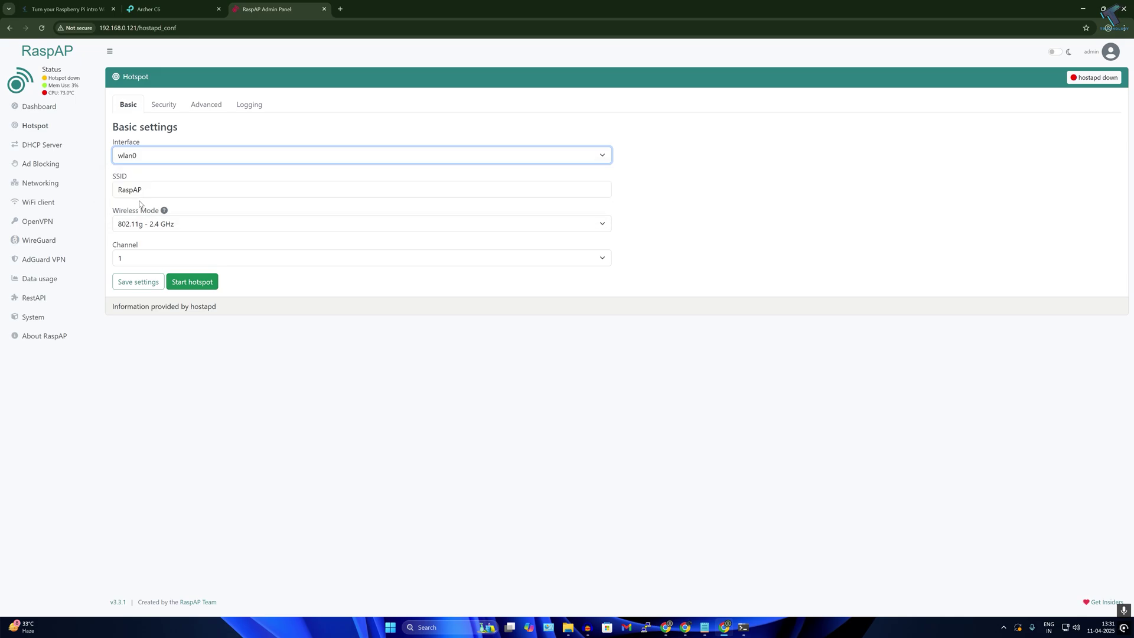
{"action": "left_click", "coordinate": [141, 190]}
{"action": "left_click_drag", "start_coordinate": [141, 190], "coordinate": [99, 190]}
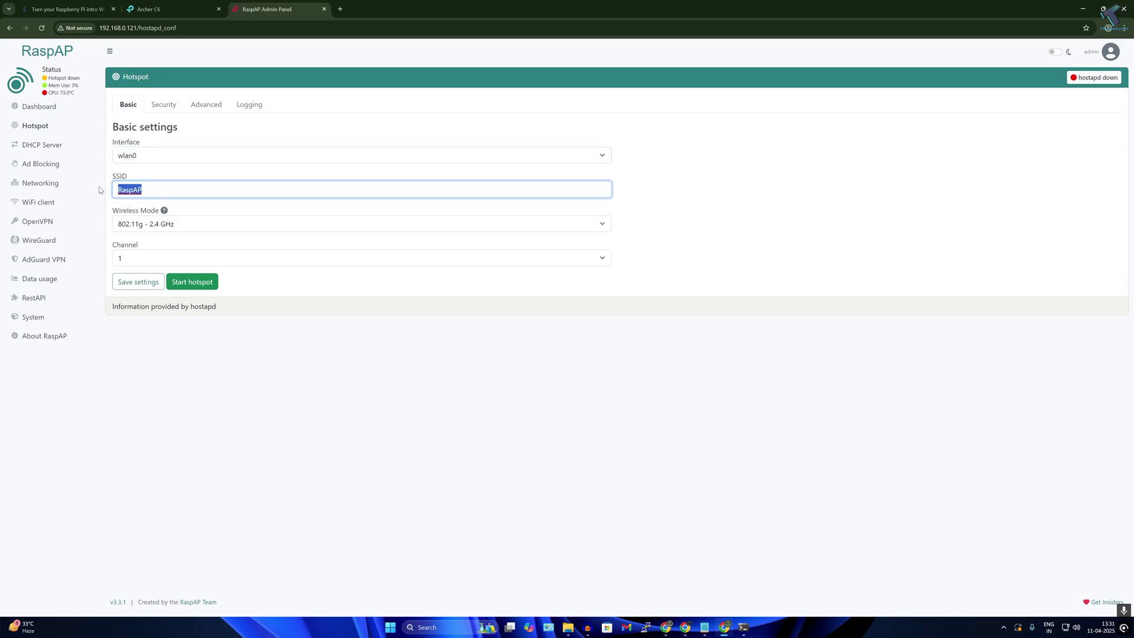
{"action": "type", "text": "Test_Access"}
{"action": "key", "text": "Return"}
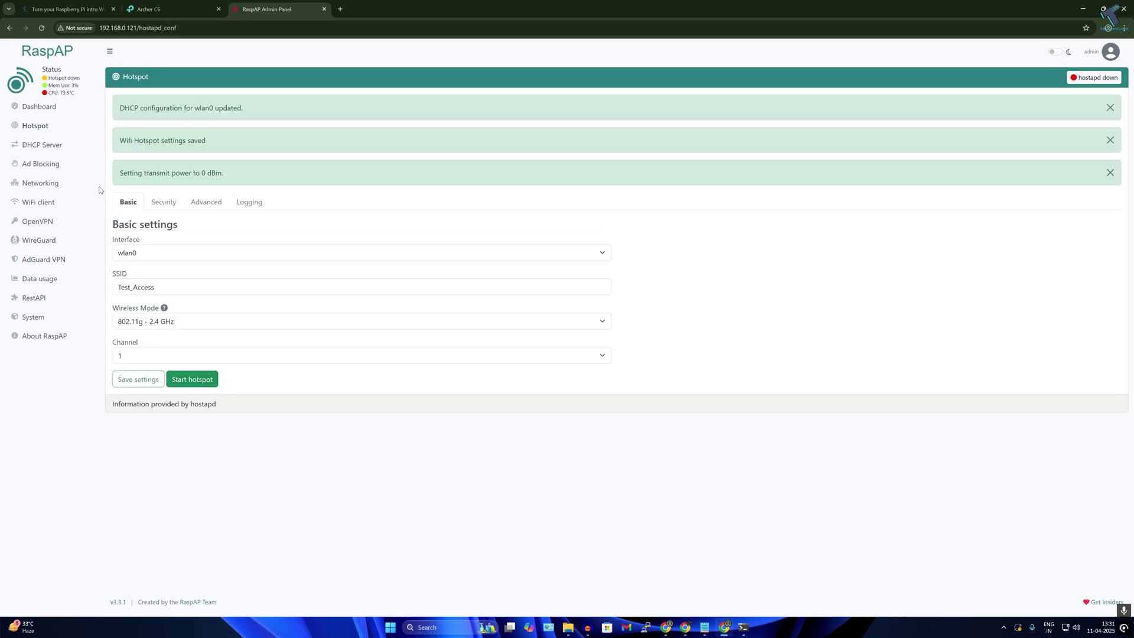
- Extend the SSID to Test_Access_Point and set wireless mode to 802.11ac 5 GHz
{"action": "left_click", "coordinate": [184, 285]}
{"action": "type", "text": "_Point"}
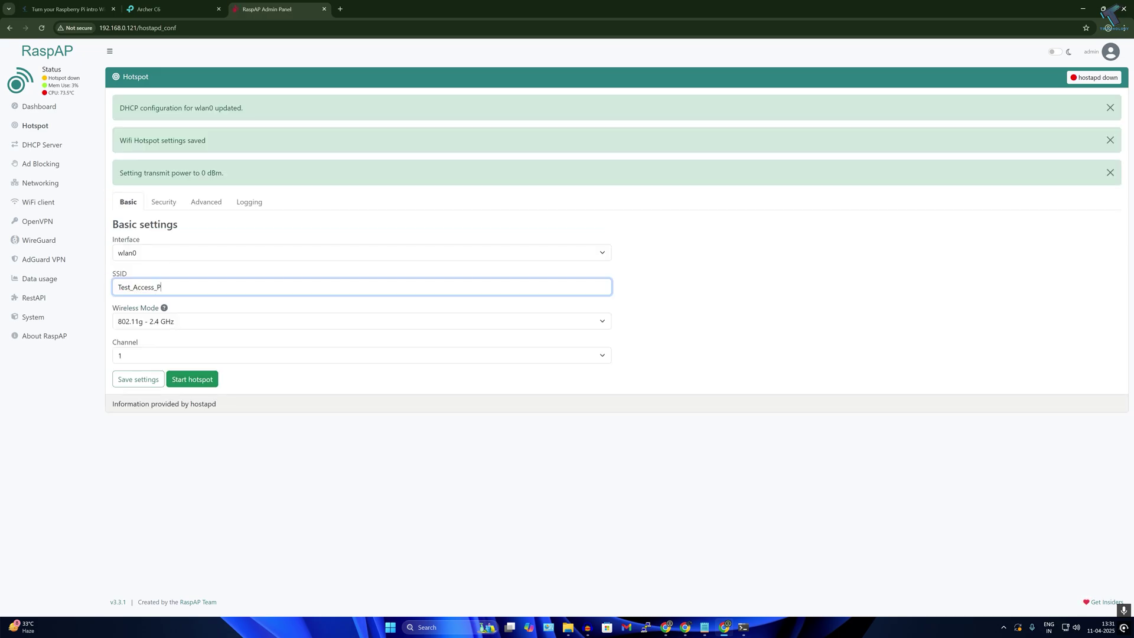
{"action": "left_click", "coordinate": [190, 359]}
{"action": "left_click", "coordinate": [192, 370]}
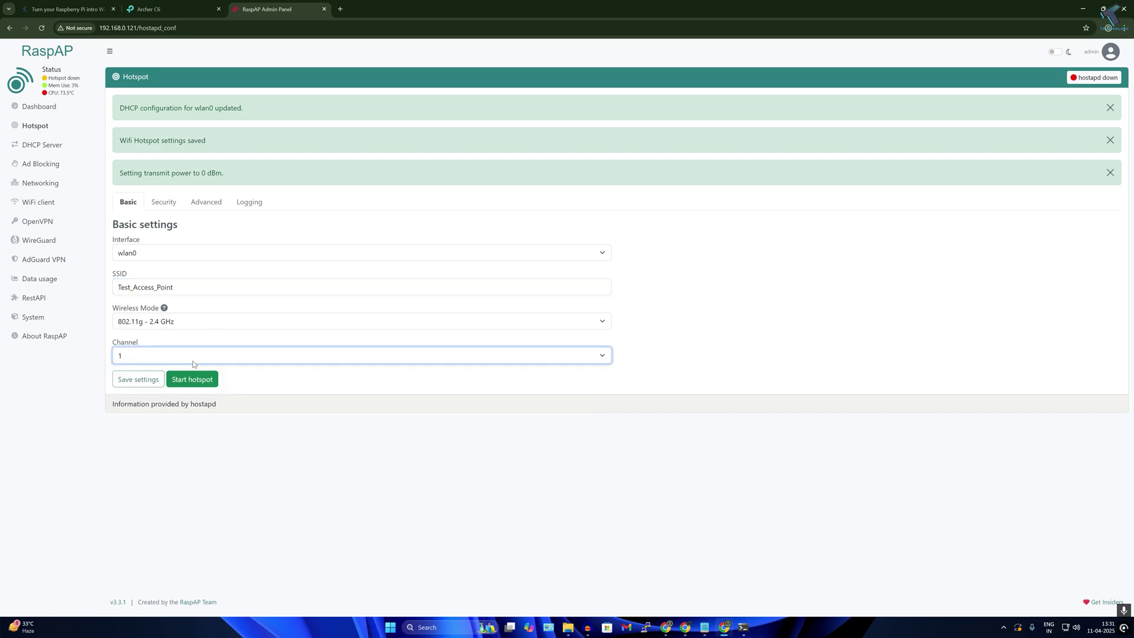
{"action": "left_click", "coordinate": [180, 317]}
{"action": "left_click", "coordinate": [169, 389]}
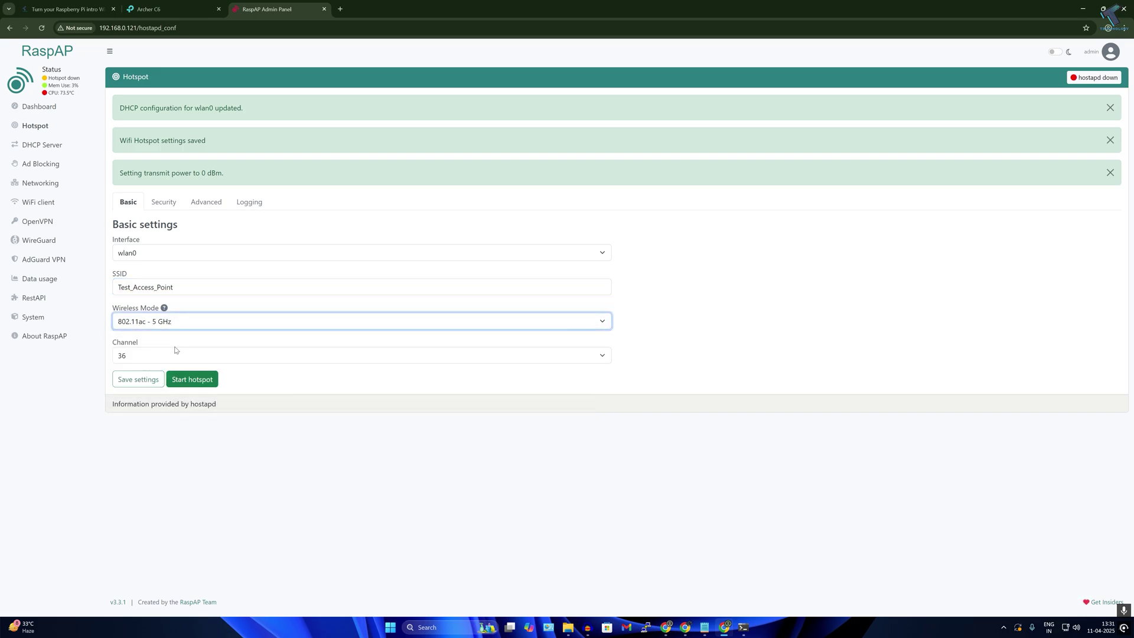
- In the Security settings, start replacing the default ChangeMe passphrase with a new key
{"action": "left_click", "coordinate": [167, 203]}
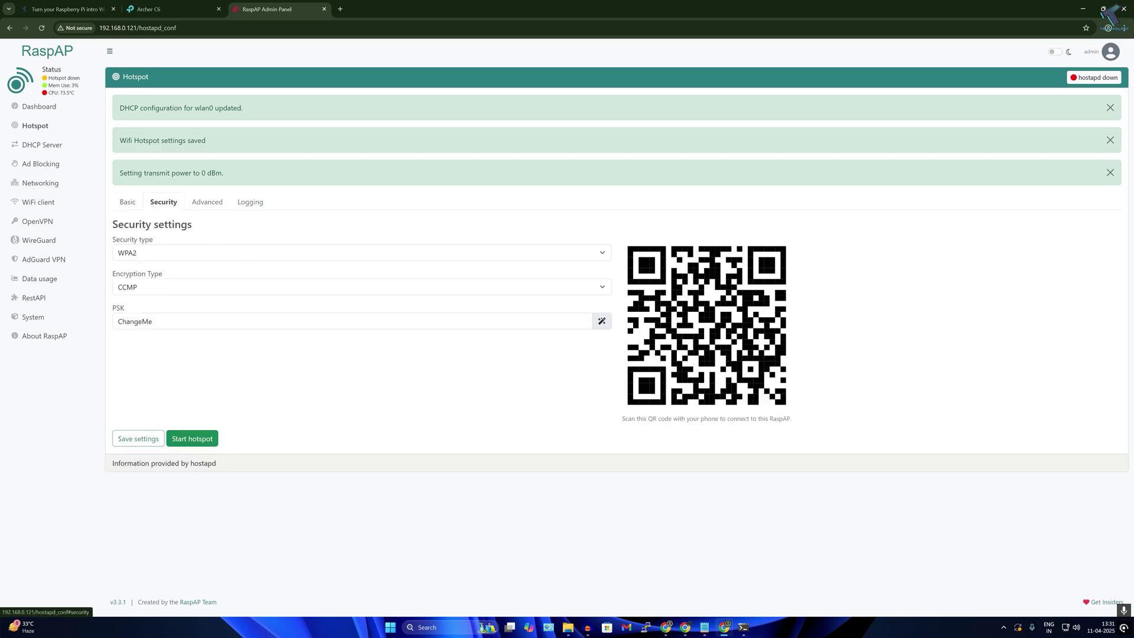
{"action": "double_click", "coordinate": [141, 321]}
{"action": "type", "text": "Ko"}
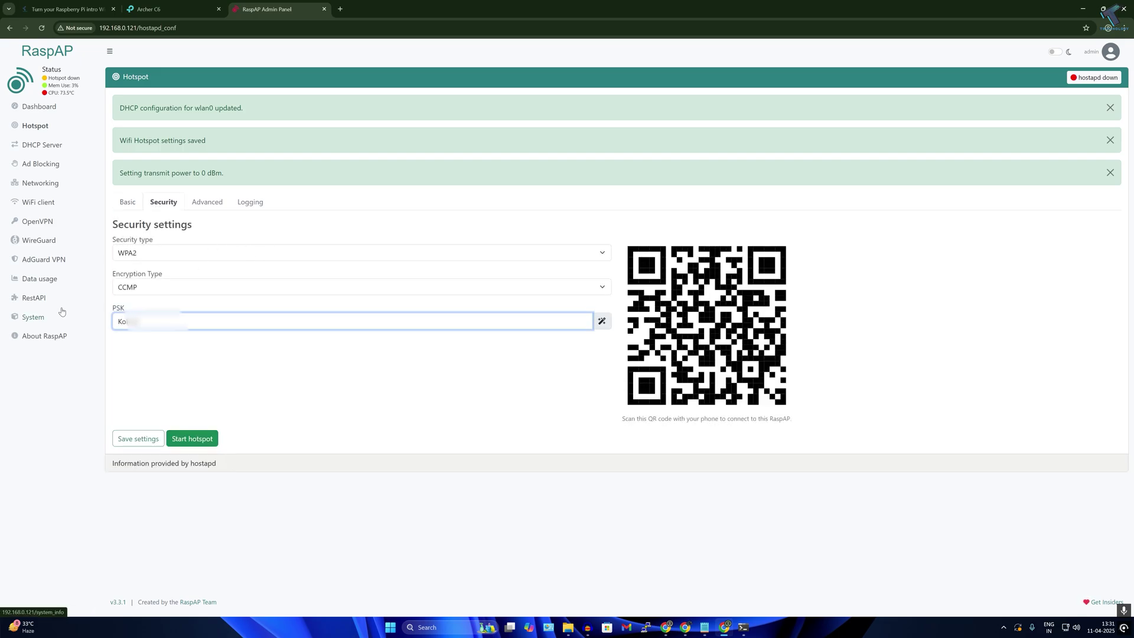
- Start the hotspot and look for Test_Access in the Windows Wi-Fi network list
{"action": "left_click", "coordinate": [205, 445]}
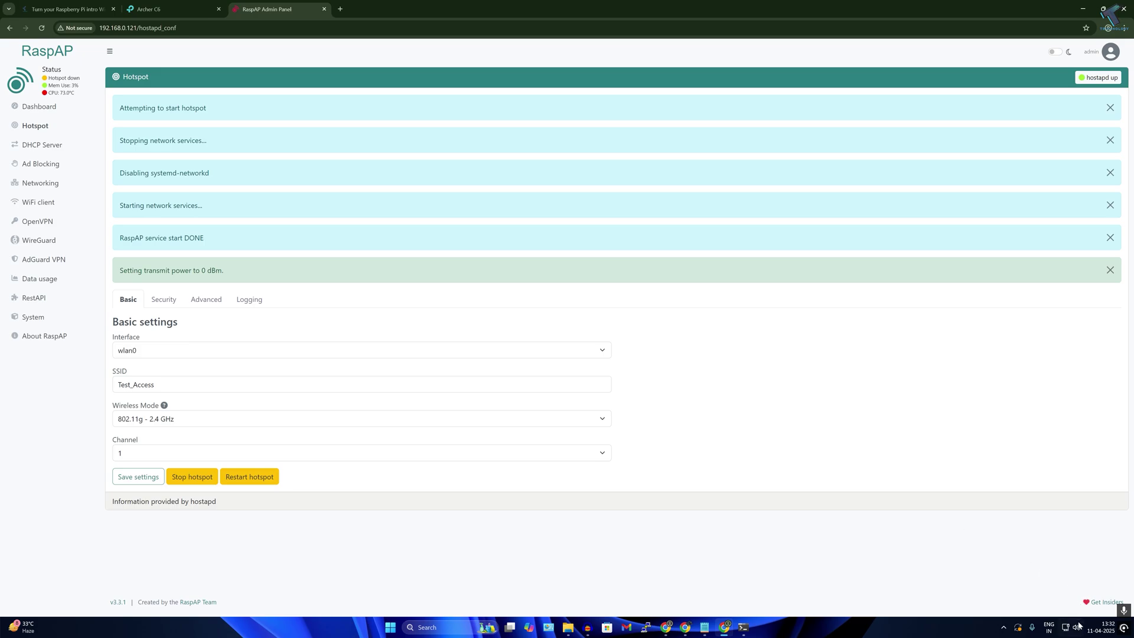
{"action": "left_click", "coordinate": [1078, 626]}
{"action": "left_click", "coordinate": [1016, 483]}
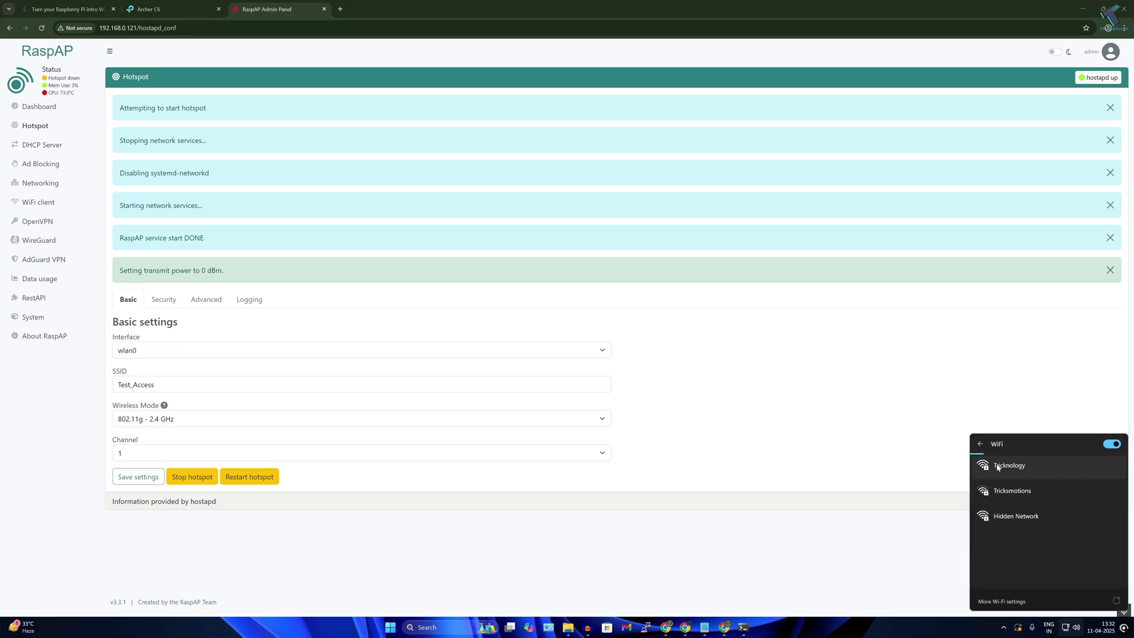
{"action": "left_click", "coordinate": [981, 446]}
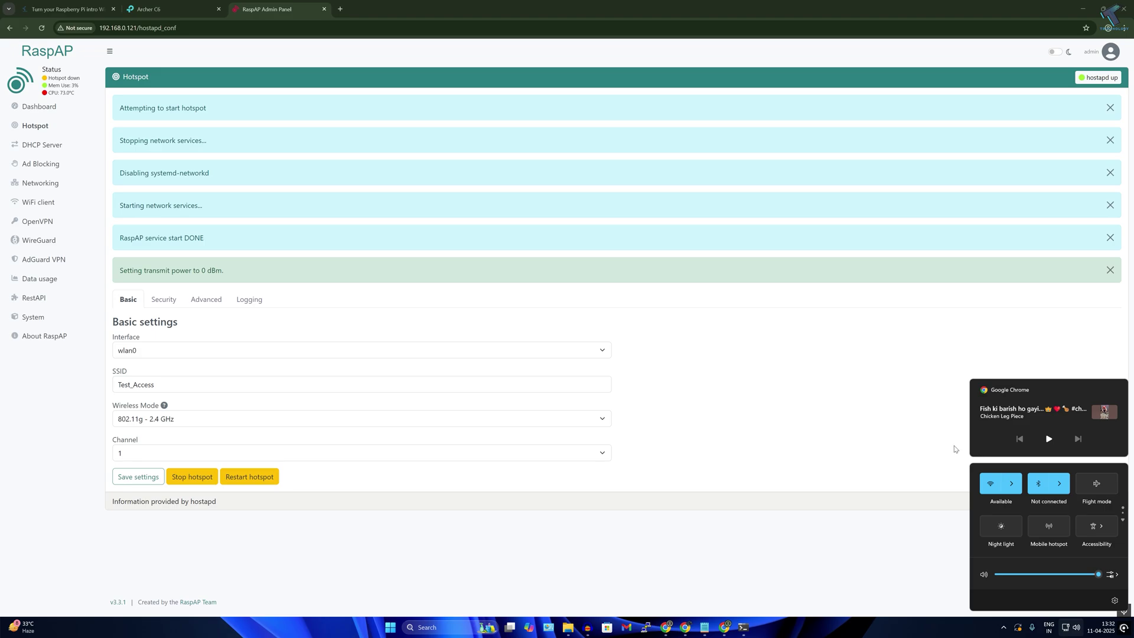
{"action": "left_click", "coordinate": [1013, 485]}
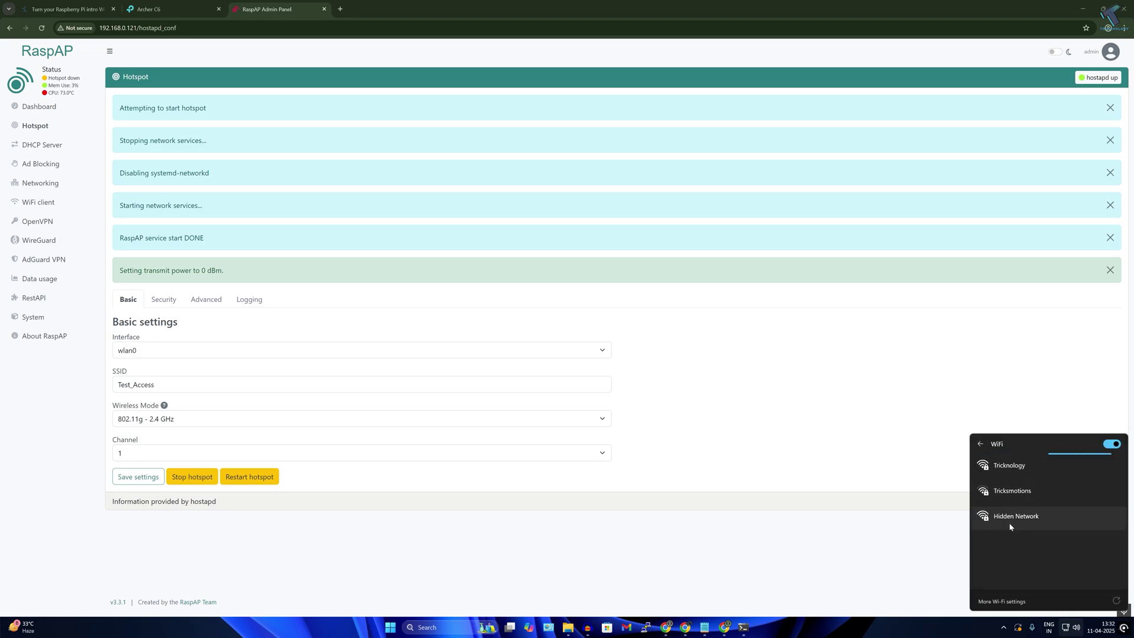
{"action": "left_click", "coordinate": [430, 478]}
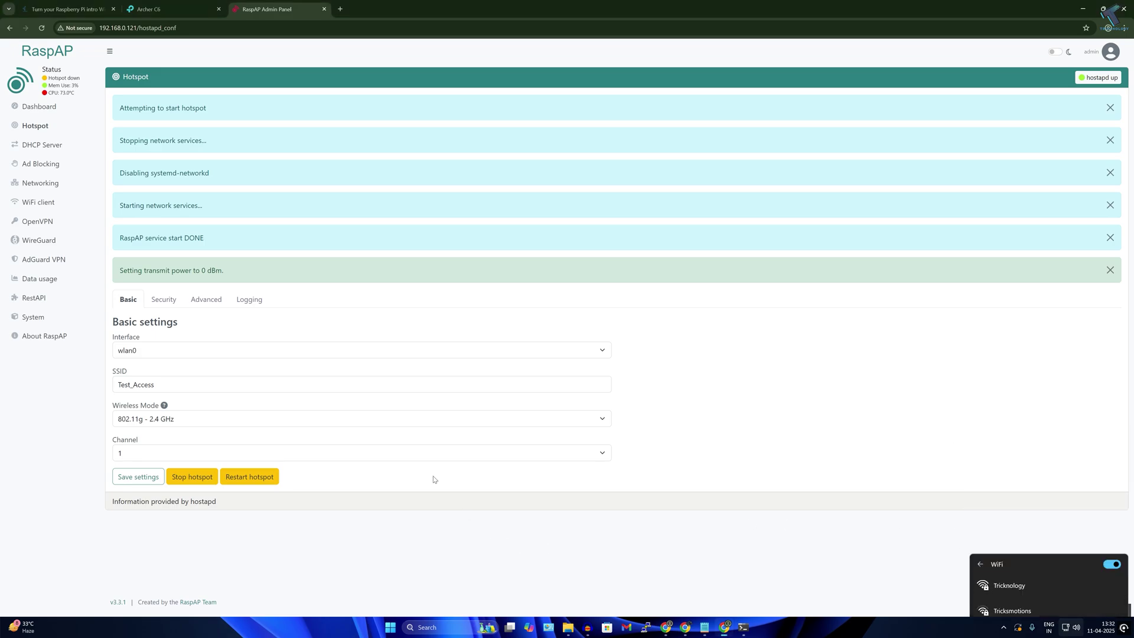
{"action": "left_click", "coordinate": [48, 130]}
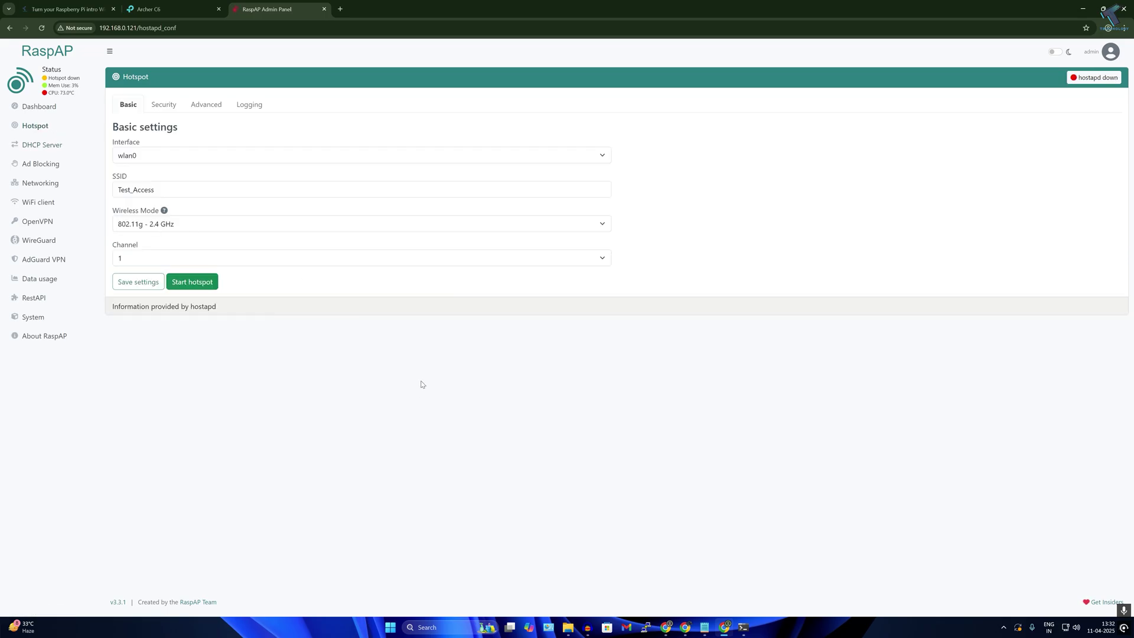
- Re-check hostapd status over SSH, then enter rfkill list to inspect radio blocks
{"action": "left_click", "coordinate": [744, 627]}
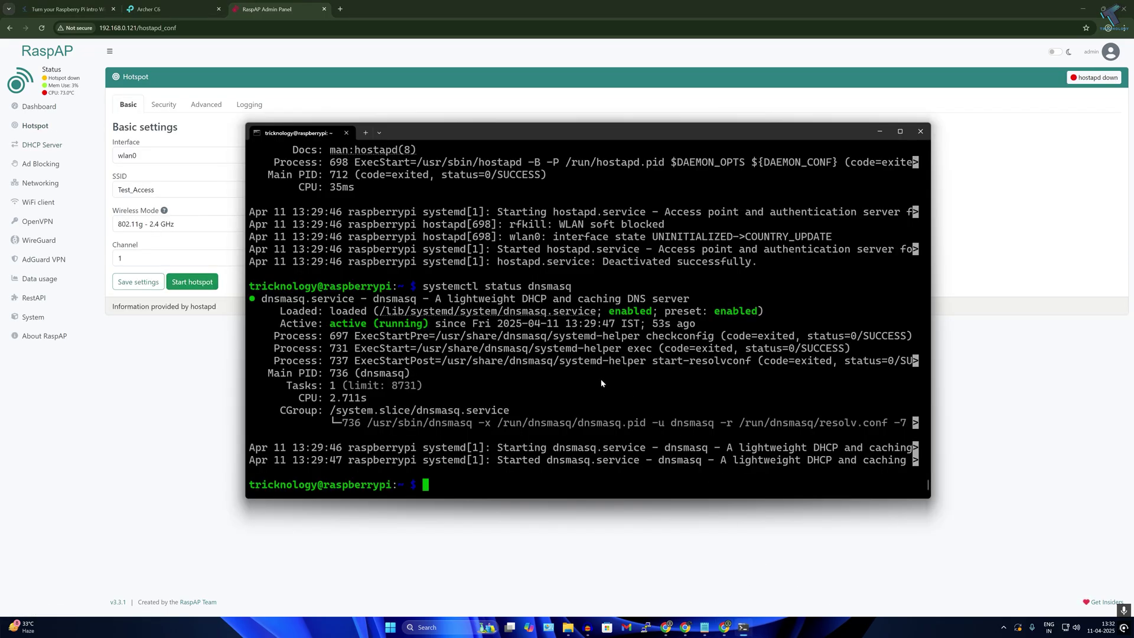
{"action": "key", "text": "Up"}
{"action": "key", "text": "Up"}
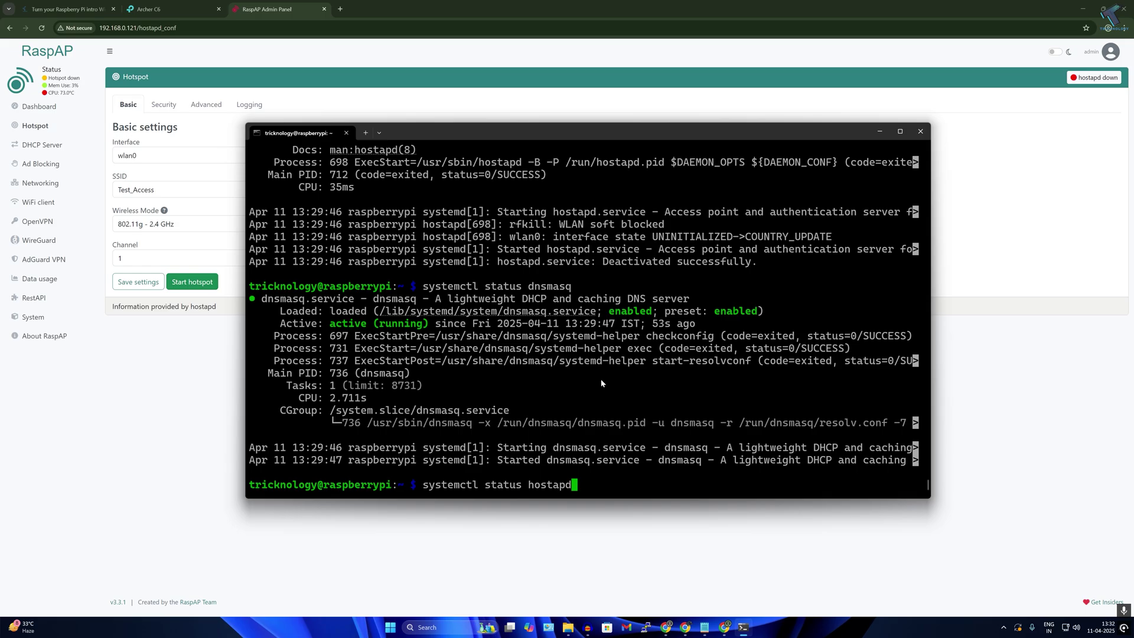
{"action": "key", "text": "Return"}
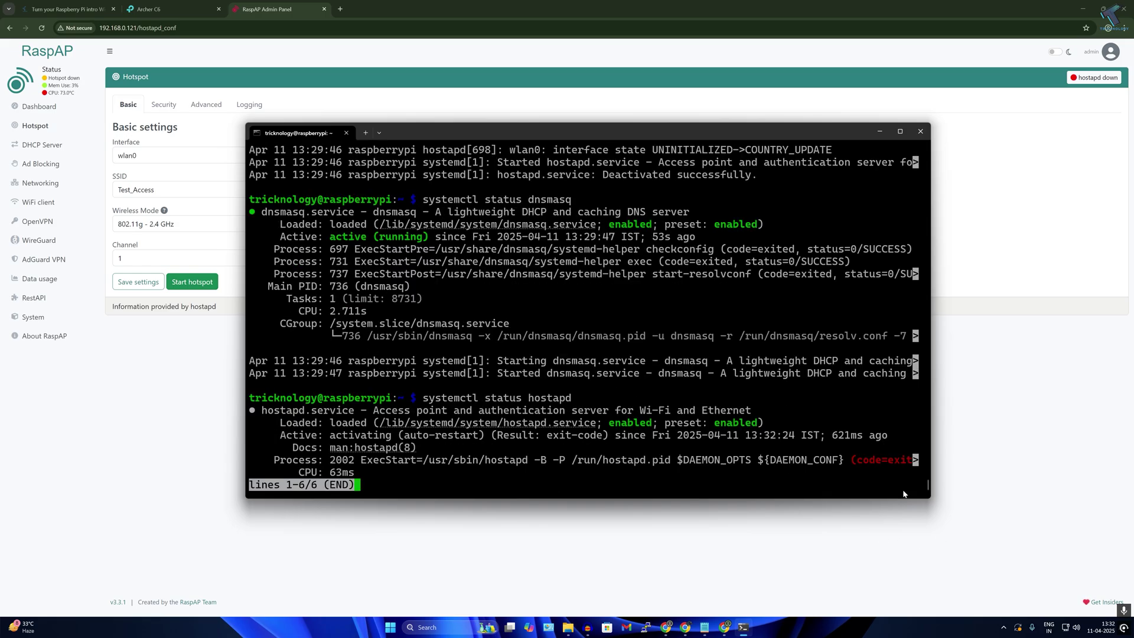
{"action": "left_click_drag", "start_coordinate": [927, 497], "coordinate": [1016, 534]}
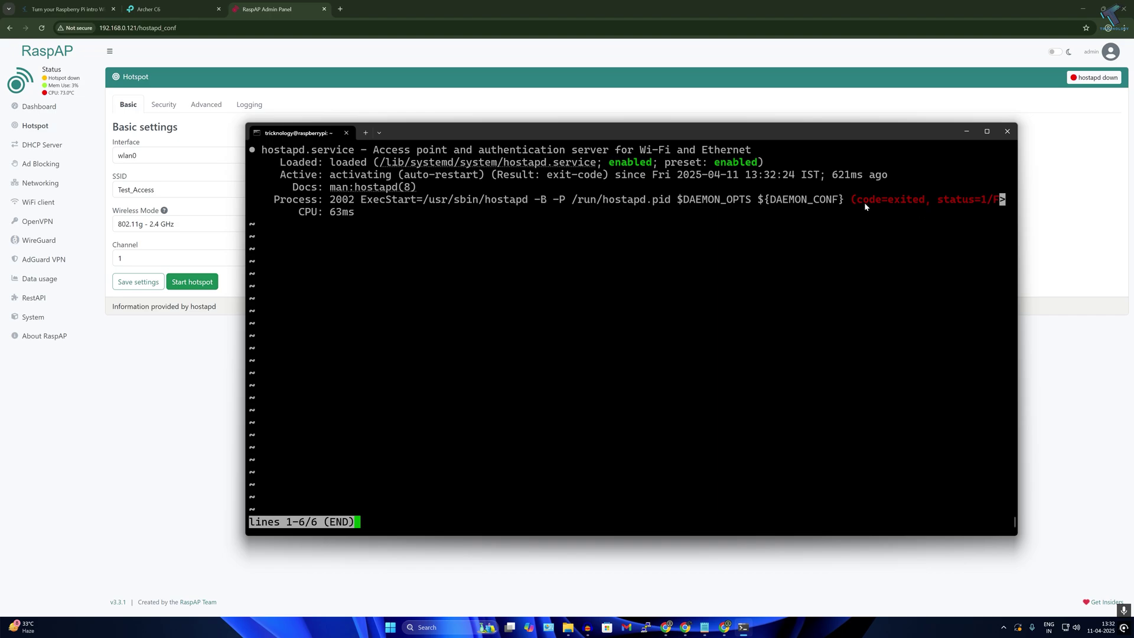
{"action": "key", "text": "q"}
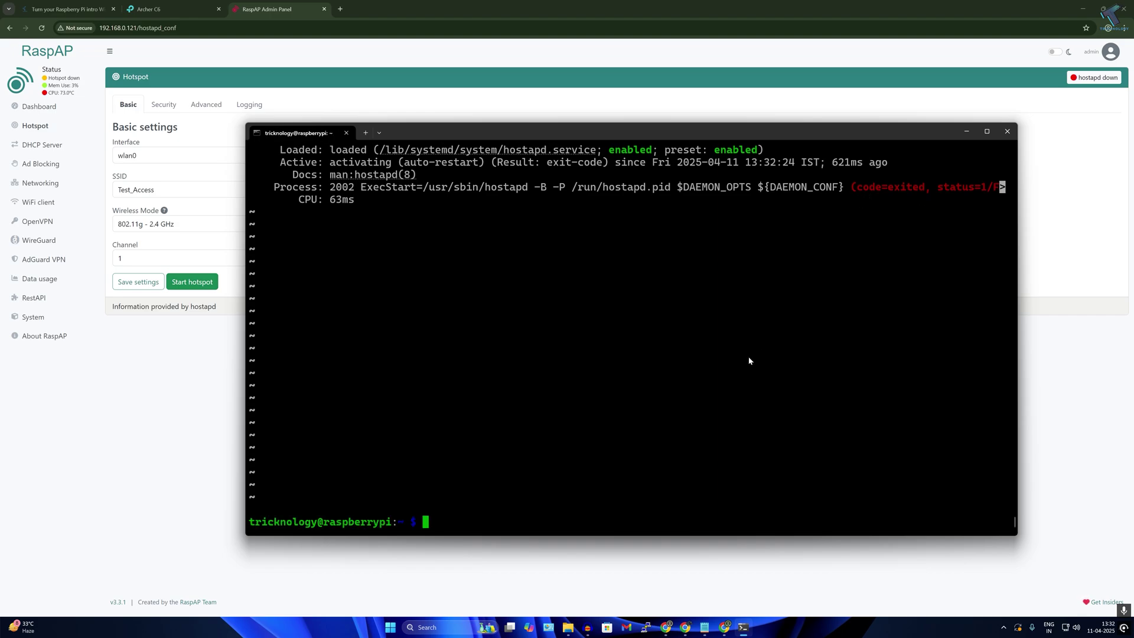
{"action": "type", "text": "rfkill list"}
- Unblock the Wi-Fi radio with sudo rfkill unblock wifi and start the hostapd service
{"action": "key", "text": "Return"}
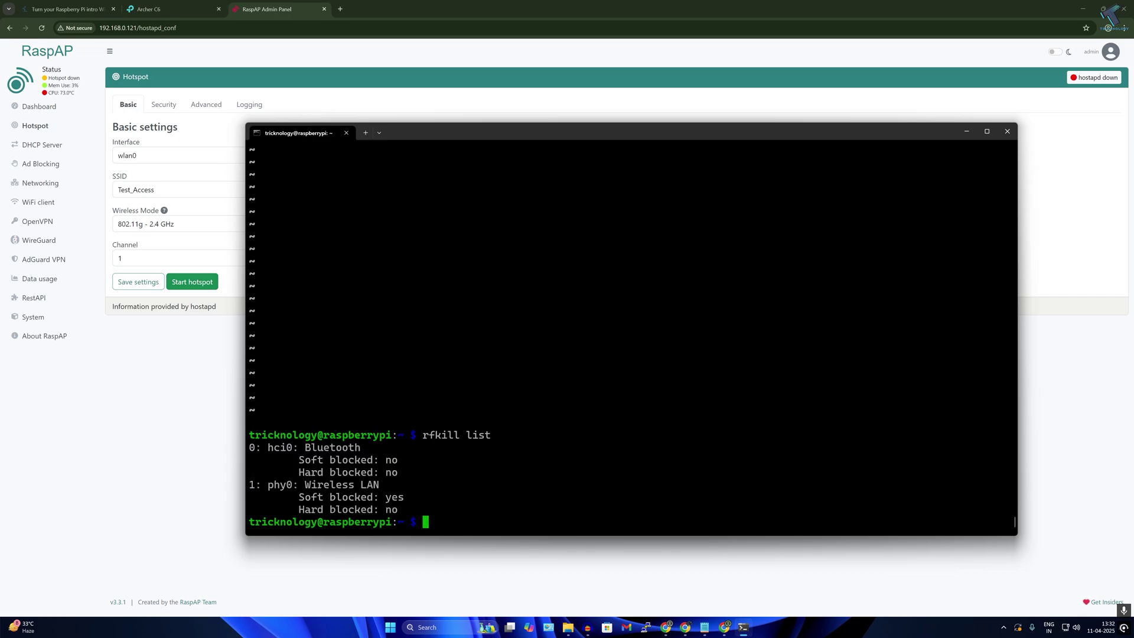
{"action": "type", "text": "sudo rfkill unblock"}
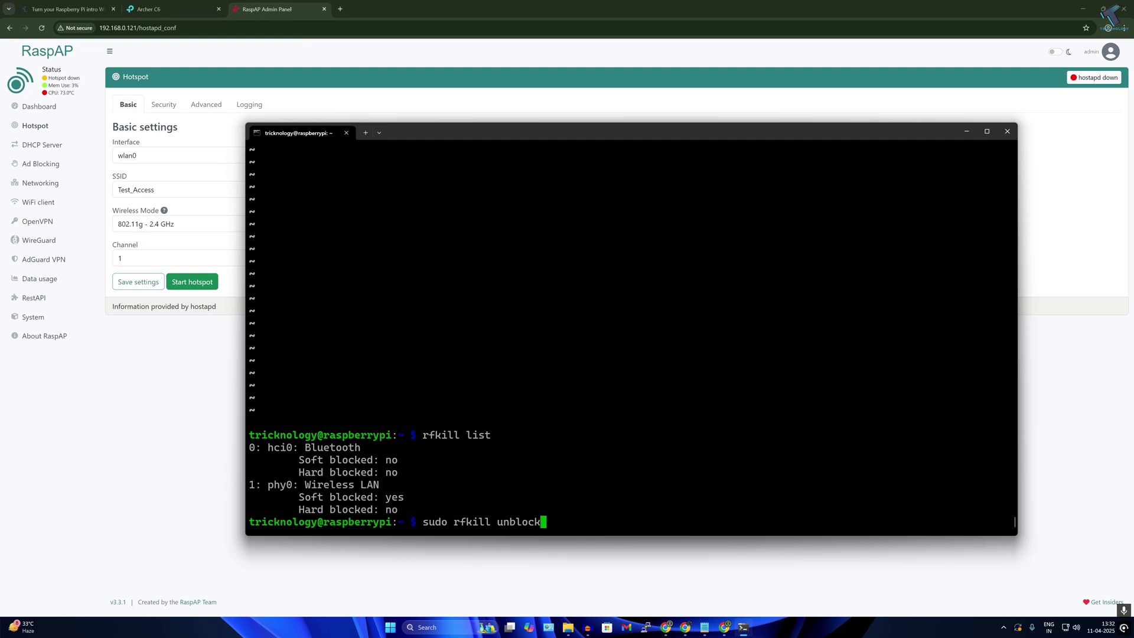
{"action": "type", "text": " wifi"}
{"action": "key", "text": "Return"}
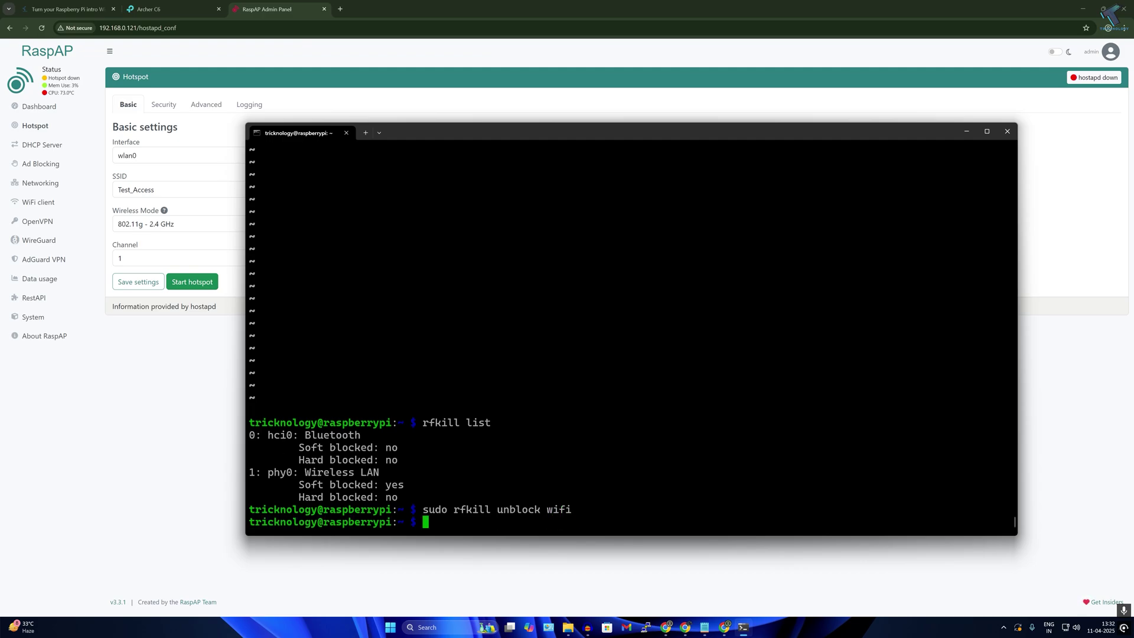
{"action": "type", "text": "sudo systemctl start hostab"}
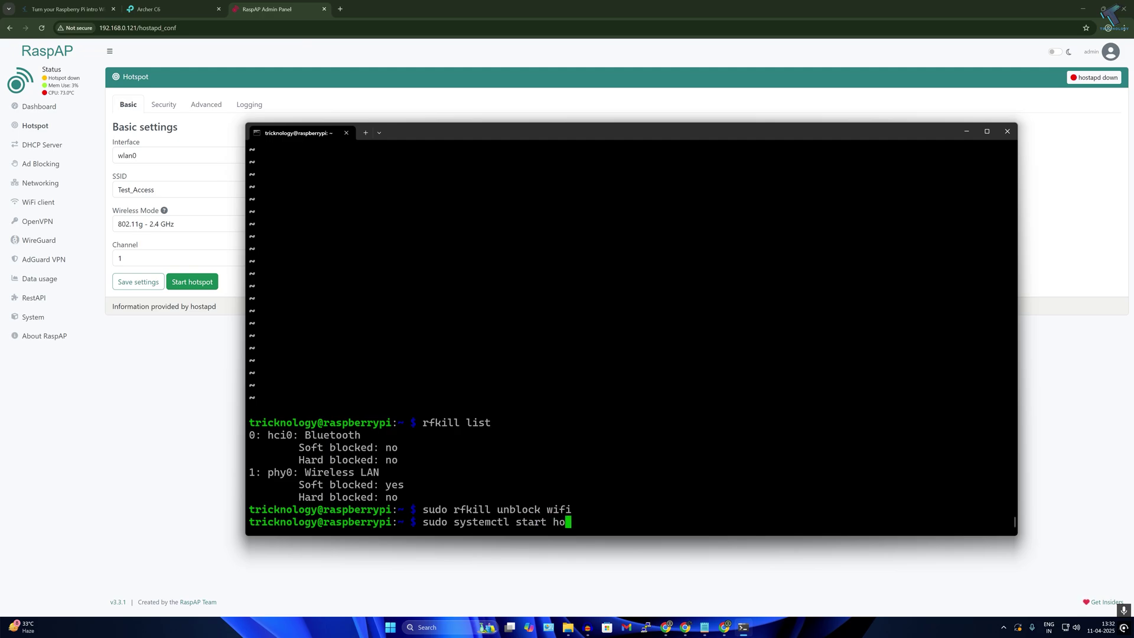
{"action": "key", "text": "BackSpace"}
{"action": "type", "text": "pd"}
{"action": "key", "text": "Return"}
- Run sudo systemctl status hostapd to confirm it is active (running)
{"action": "key", "text": "Up"}
{"action": "key", "text": "BackSpace"}
{"action": "key", "text": "BackSpace"}
{"action": "key", "text": "BackSpace"}
{"action": "key", "text": "BackSpace"}
{"action": "key", "text": "BackSpace"}
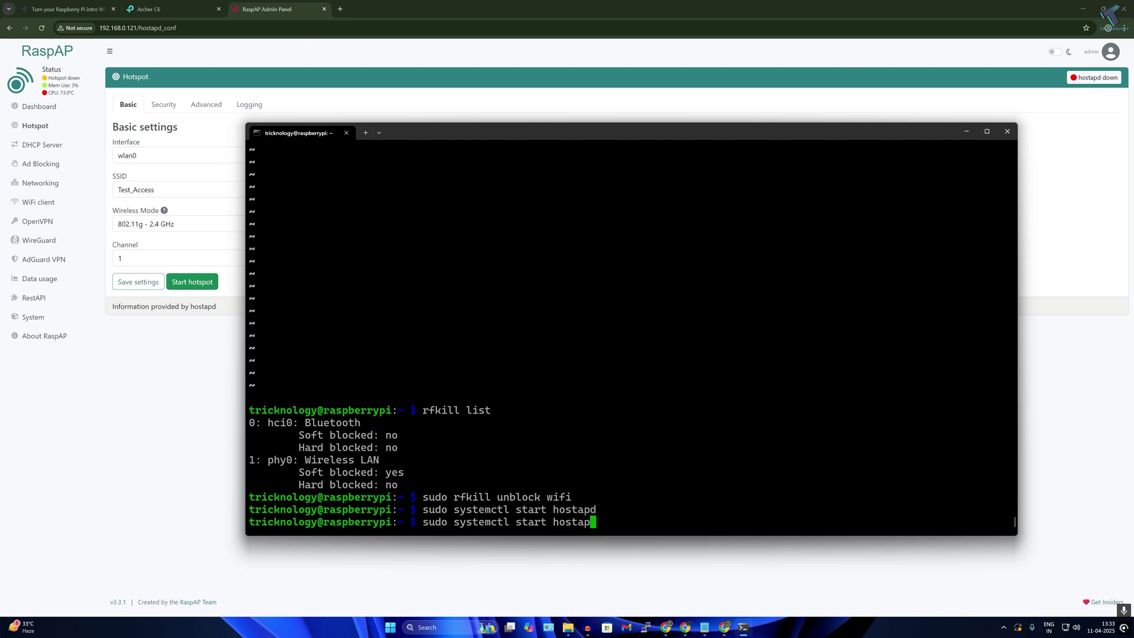
{"action": "key", "text": "BackSpace"}
{"action": "key", "text": "BackSpace"}
{"action": "key", "text": "BackSpace"}
{"action": "key", "text": "BackSpace"}
{"action": "key", "text": "BackSpace"}
{"action": "key", "text": "BackSpace"}
{"action": "type", "text": "a"}
{"action": "key", "text": "BackSpace"}
{"action": "type", "text": "u"}
{"action": "key", "text": "BackSpace"}
{"action": "type", "text": "atus hostapd"}
{"action": "key", "text": "Return"}
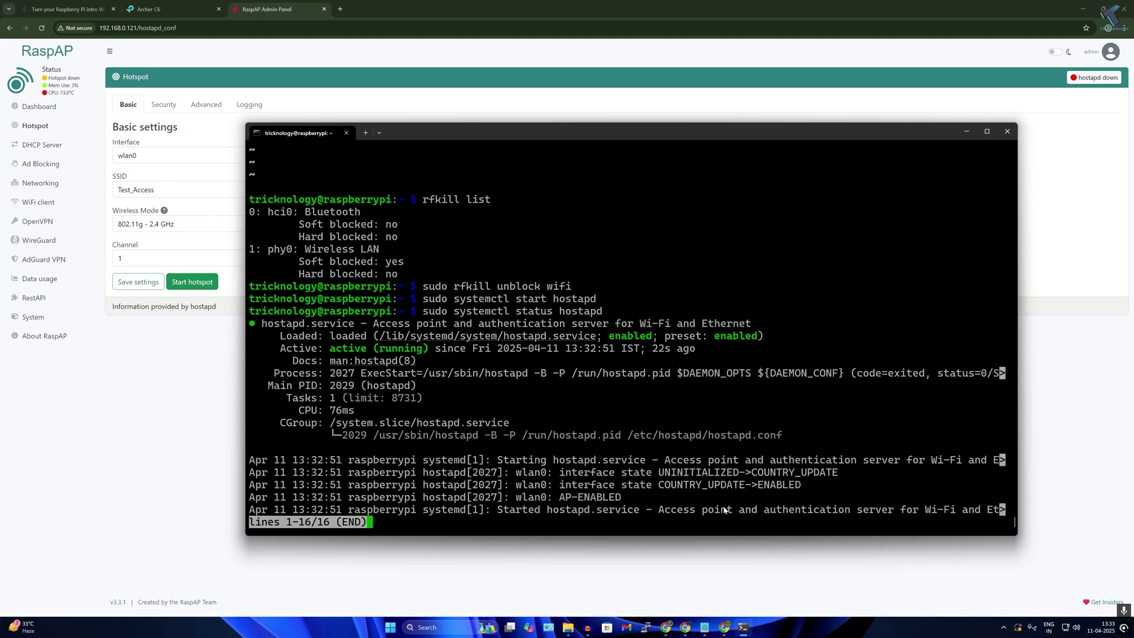
- Try saving a new passphrase in the hotspot Security settings, which returns an error
{"action": "left_click", "coordinate": [54, 126]}
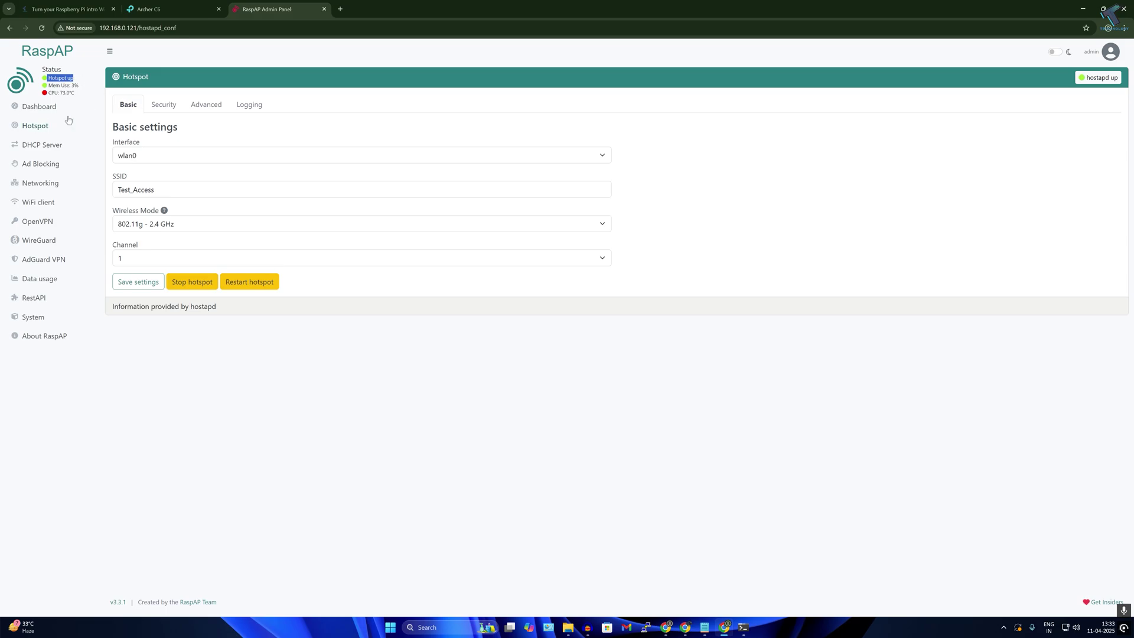
{"action": "left_click", "coordinate": [165, 190]}
{"action": "left_click", "coordinate": [163, 105]}
{"action": "double_click", "coordinate": [136, 224]}
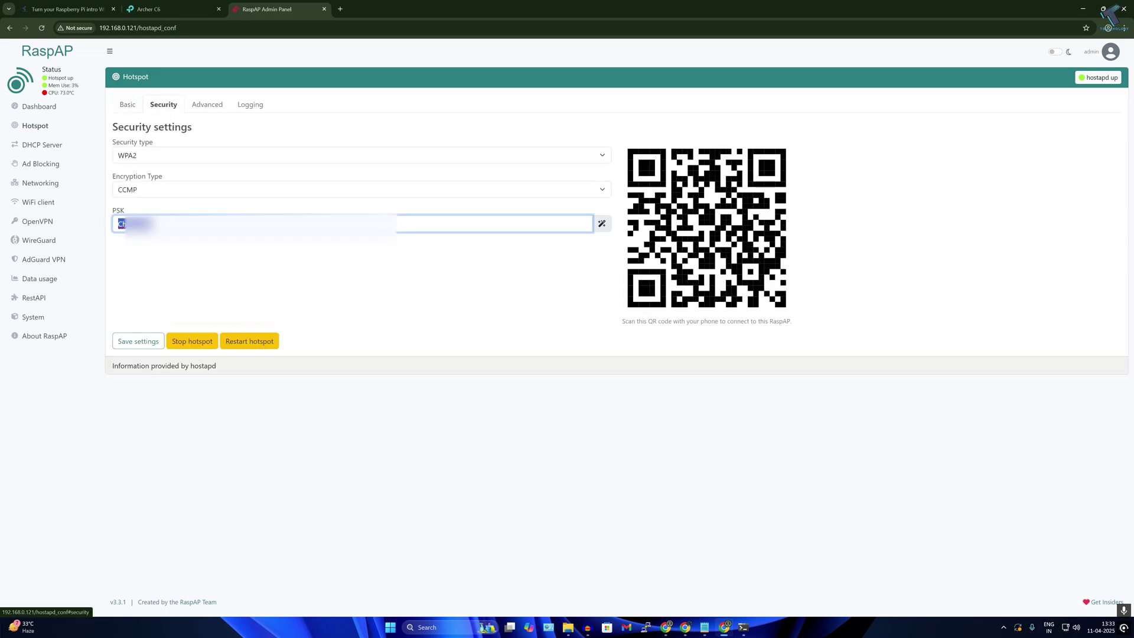
{"action": "type", "text": "Ko"}
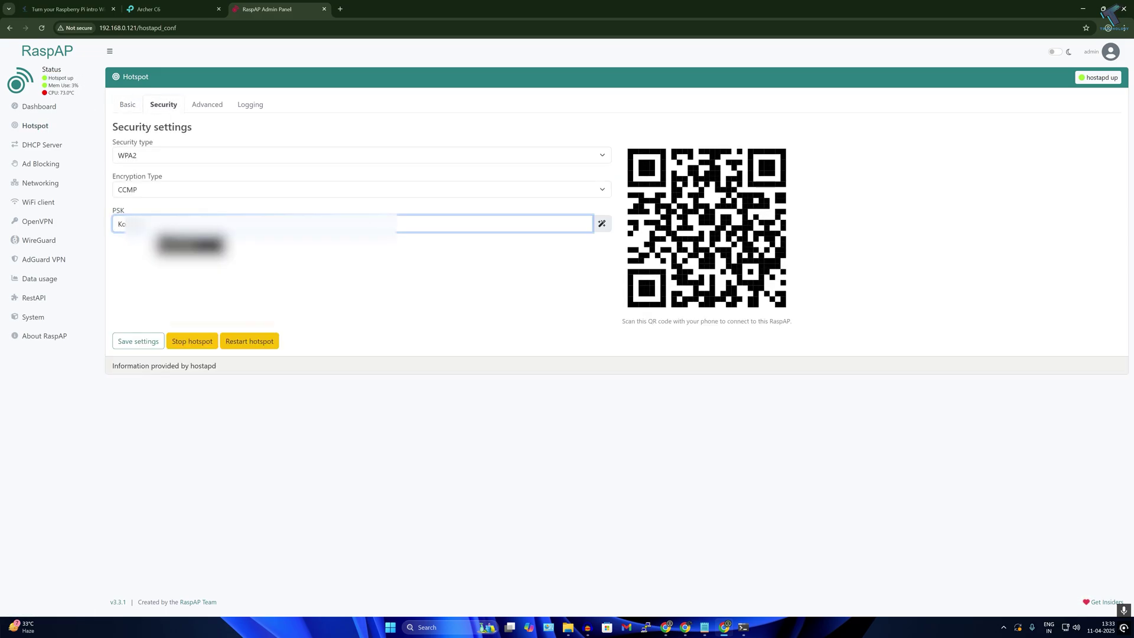
{"action": "left_click", "coordinate": [138, 341]}
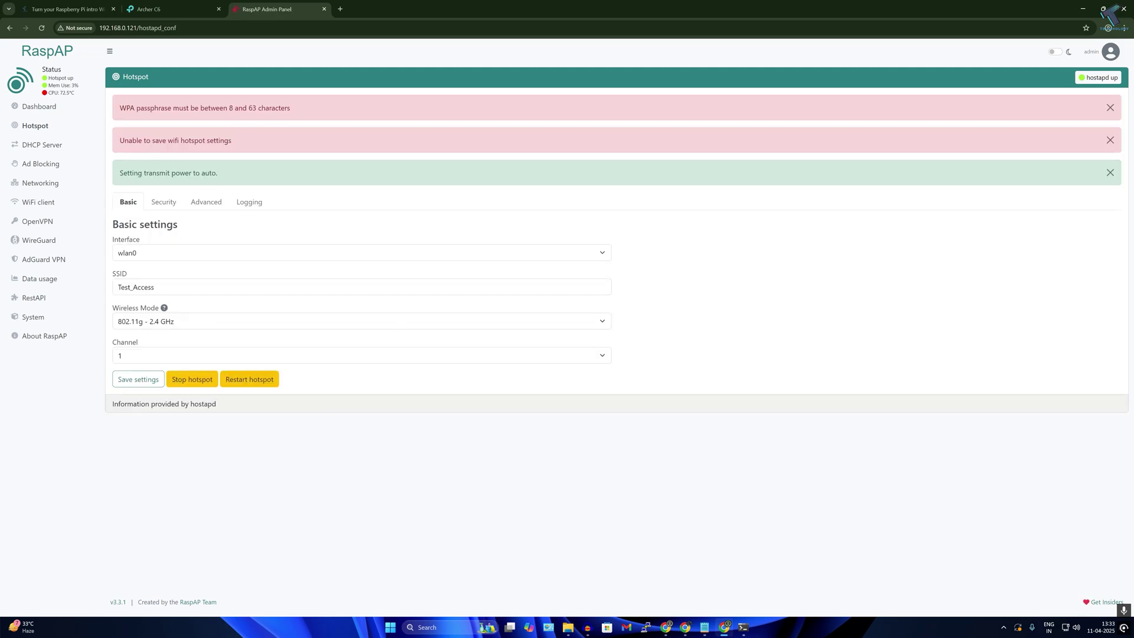
{"action": "left_click_drag", "start_coordinate": [229, 122], "coordinate": [266, 150]}
- Go to the Dashboard and back to Hotspot, which now shows the hotspot up
{"action": "left_click", "coordinate": [283, 151]}
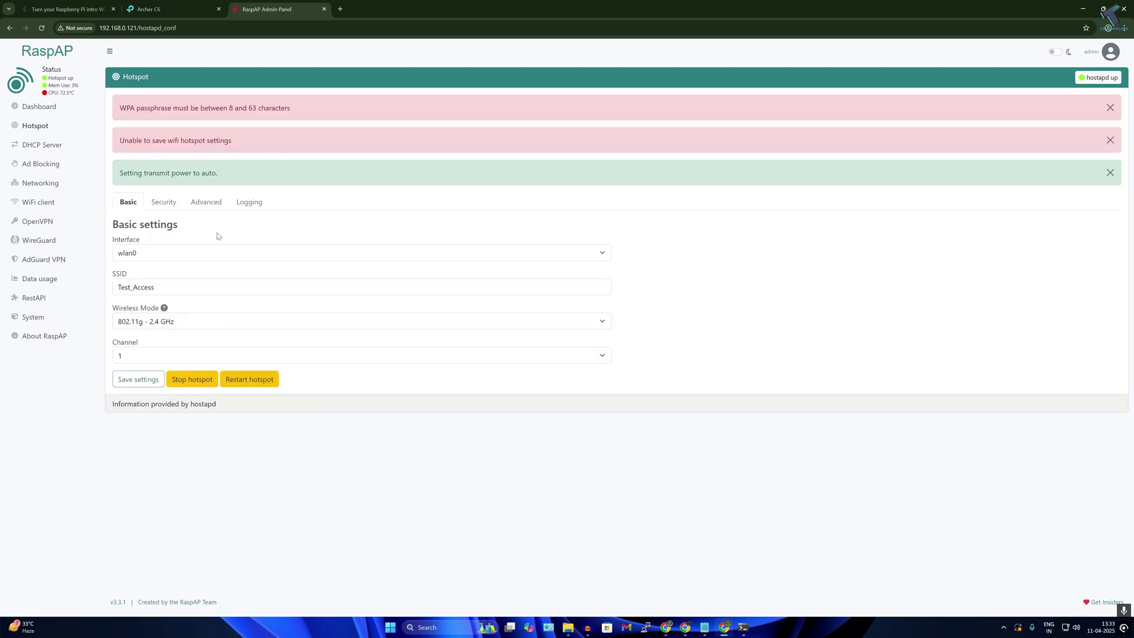
{"action": "left_click", "coordinate": [164, 202]}
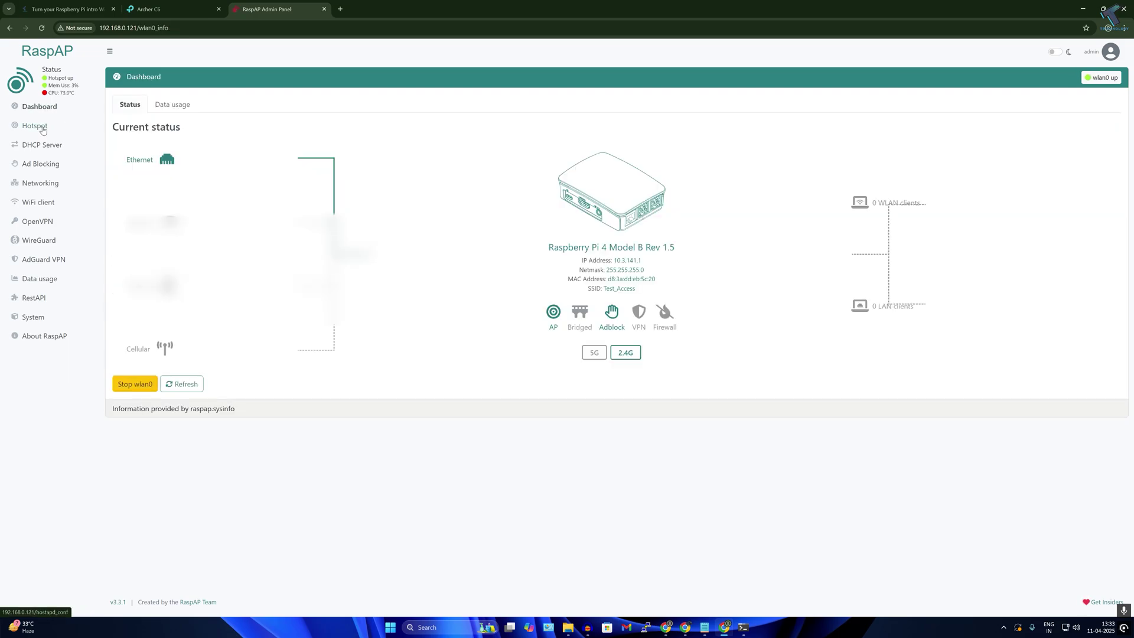
{"action": "left_click", "coordinate": [42, 129]}
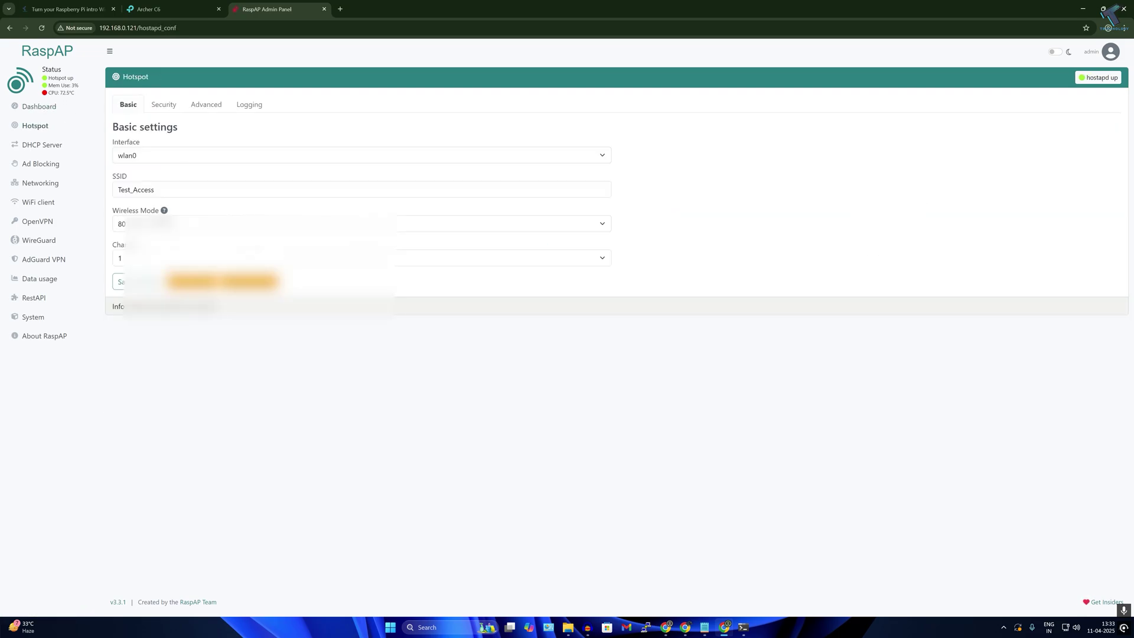
{"action": "left_click_drag", "start_coordinate": [52, 77], "coordinate": [88, 83]}
{"action": "triple_click", "coordinate": [59, 77]}
- Locate and select the Test_Access network in the Windows Wi-Fi list
{"action": "left_click", "coordinate": [1070, 627]}
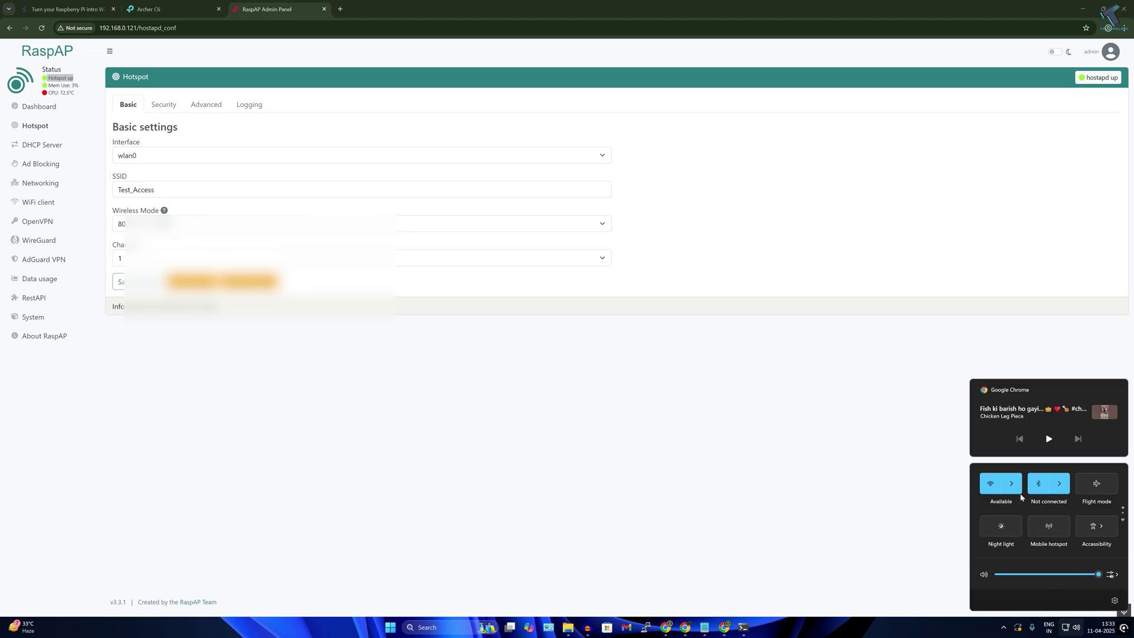
{"action": "left_click", "coordinate": [1012, 485]}
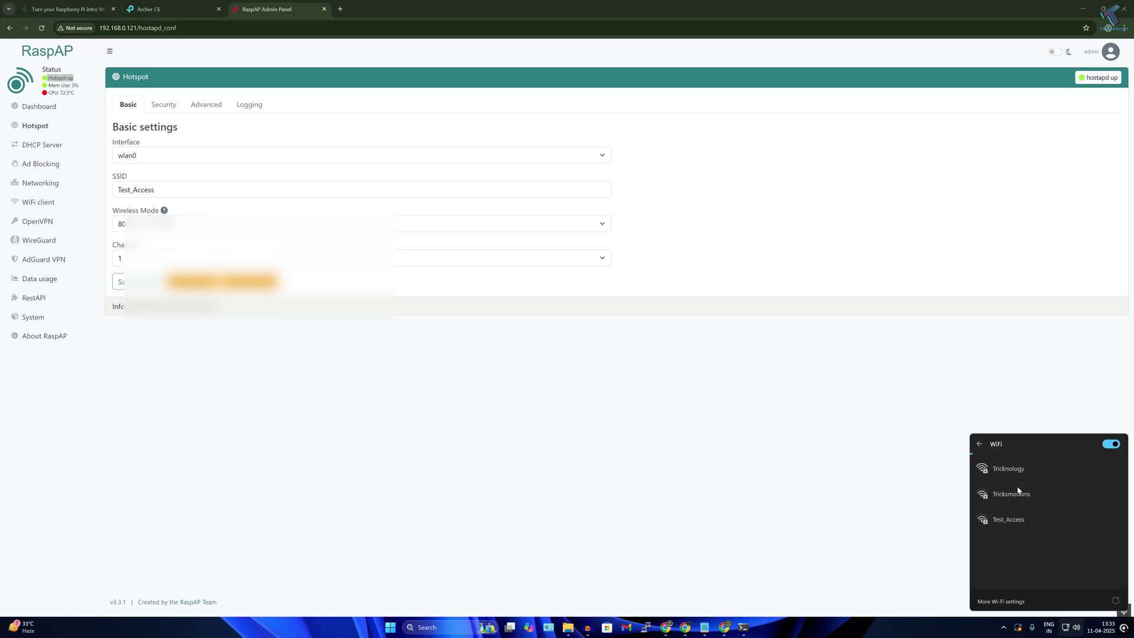
{"action": "left_click", "coordinate": [1017, 522]}
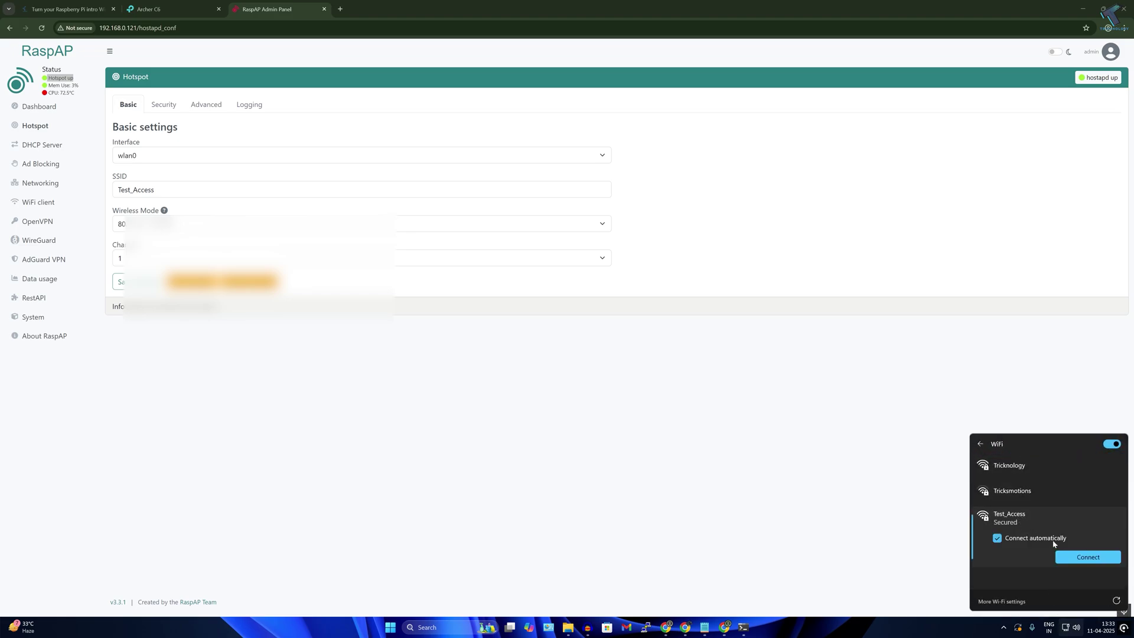
- Check the current passphrase in RaspAP's Security settings, then stop the hotspot
{"action": "left_click", "coordinate": [160, 104]}
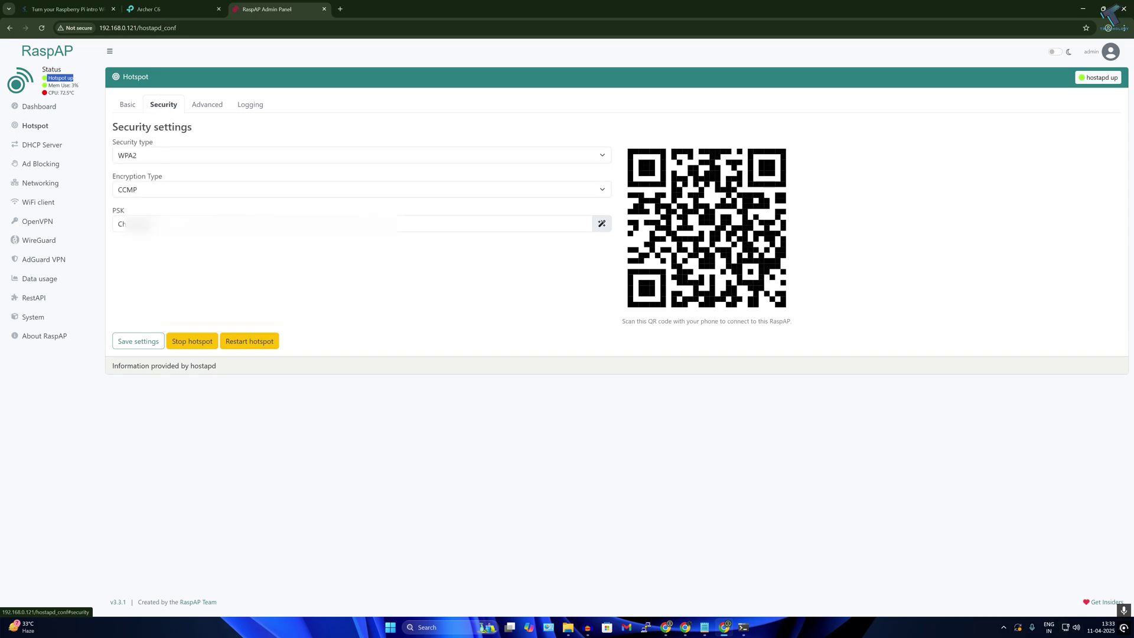
{"action": "left_click_drag", "start_coordinate": [152, 224], "coordinate": [100, 228]}
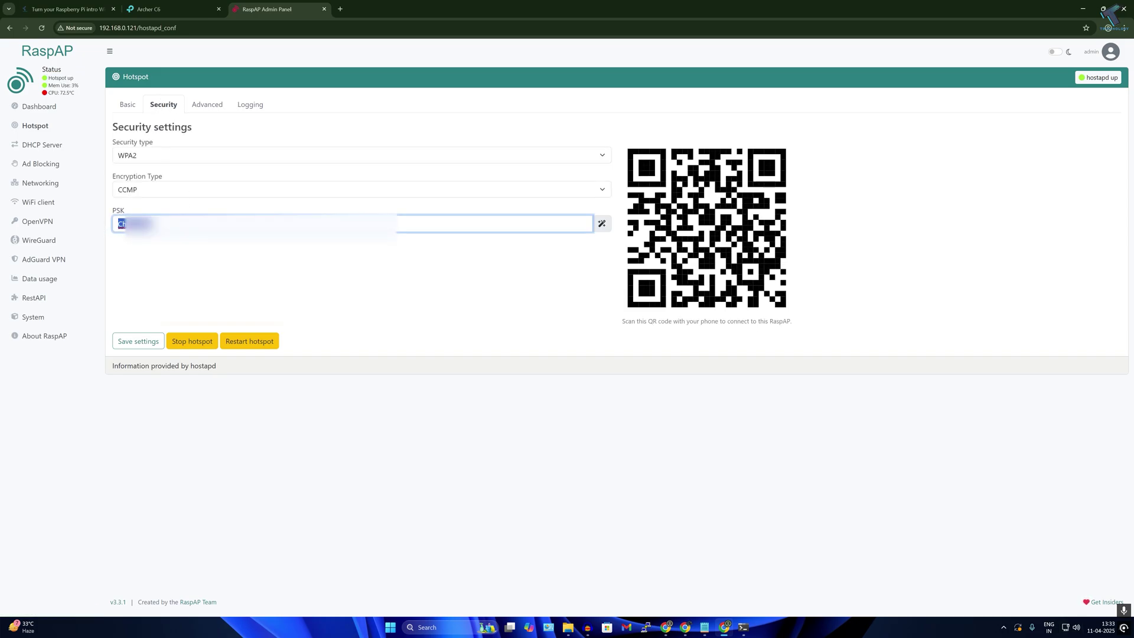
{"action": "left_click", "coordinate": [121, 224]}
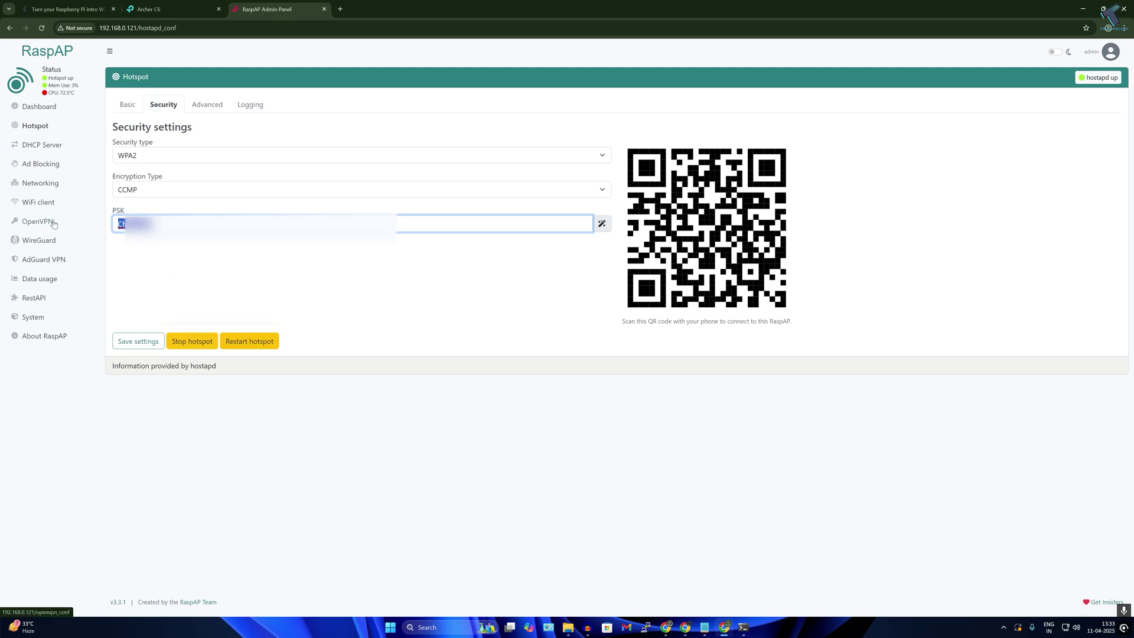
{"action": "left_click", "coordinate": [200, 346]}
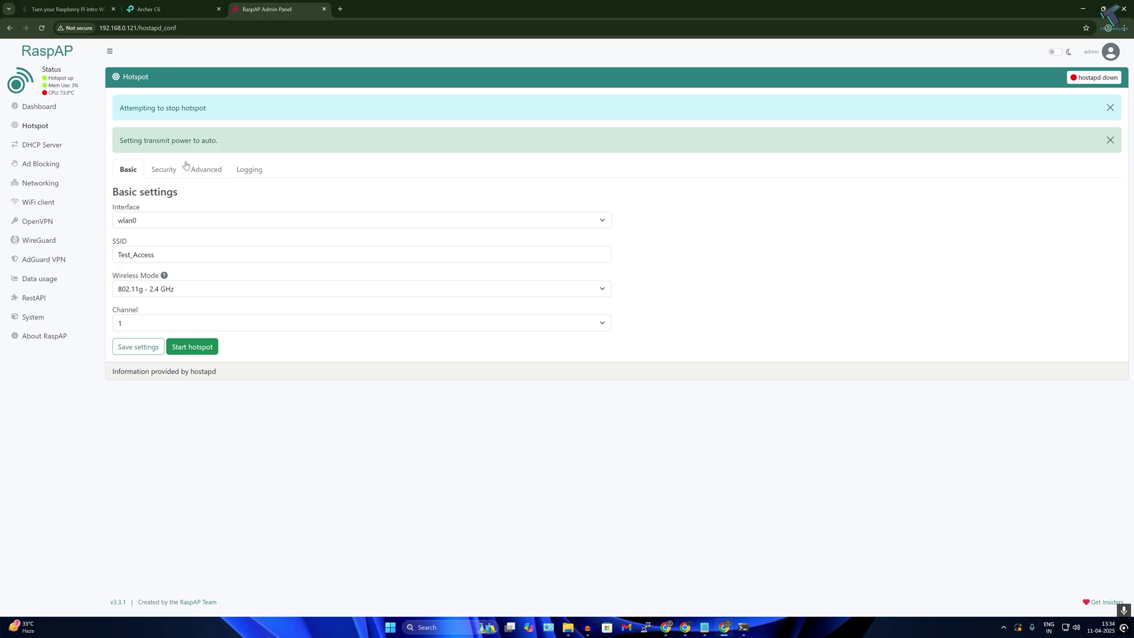
- Replace the hotspot's WPA2 passphrase, restart the hotspot, and select Test_Access in Windows
{"action": "left_click", "coordinate": [181, 168]}
{"action": "double_click", "coordinate": [135, 289]}
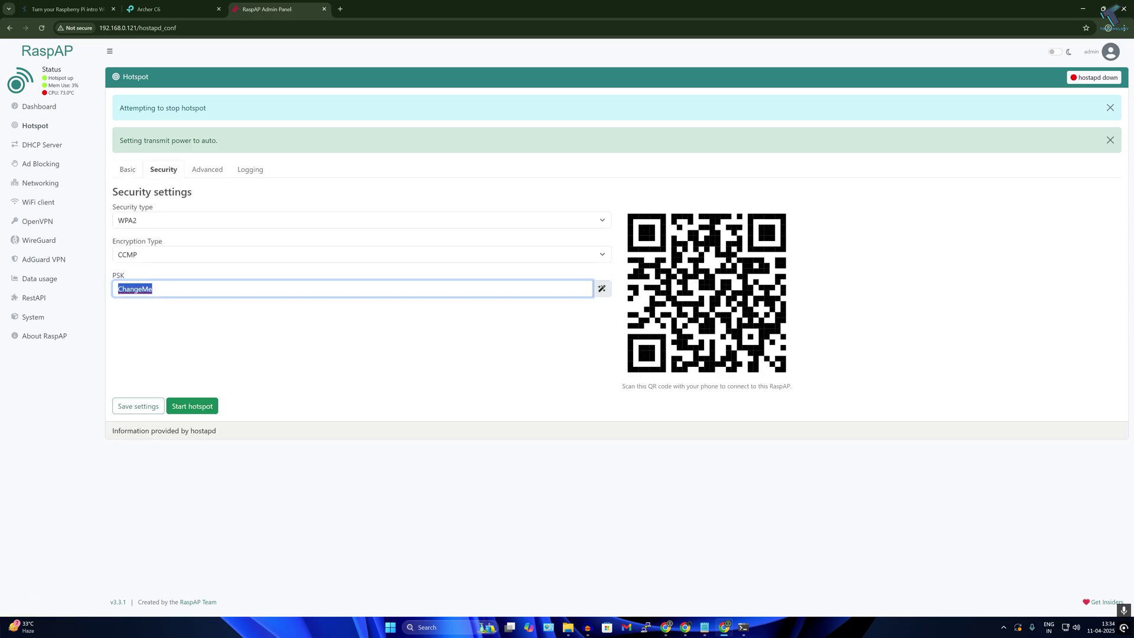
{"action": "type", "text": "Ko"}
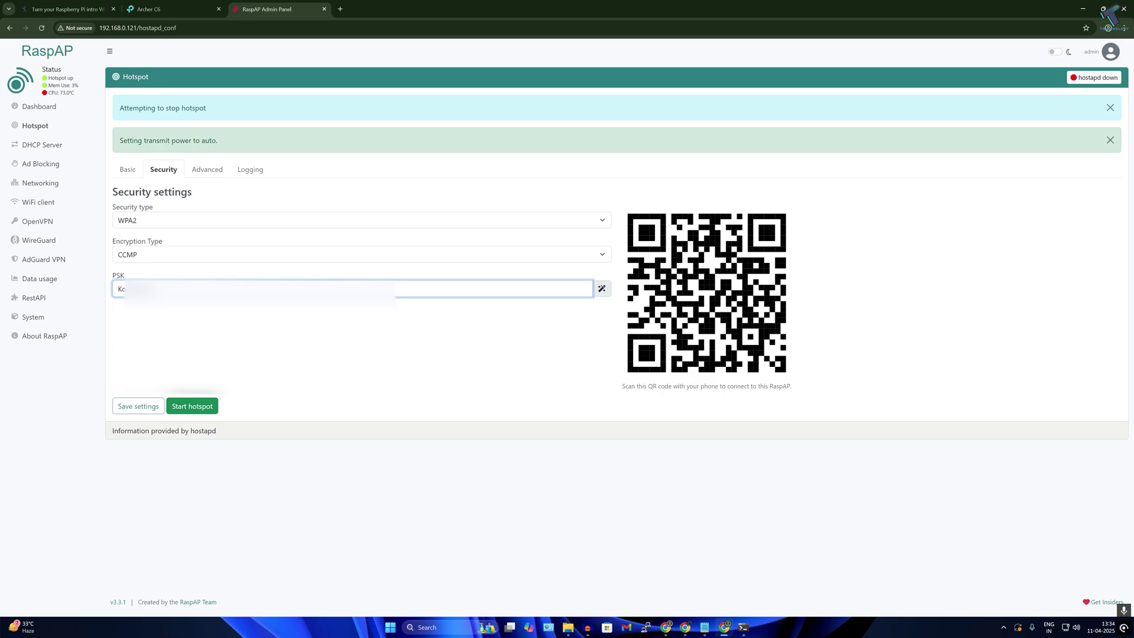
{"action": "left_click", "coordinate": [191, 406]}
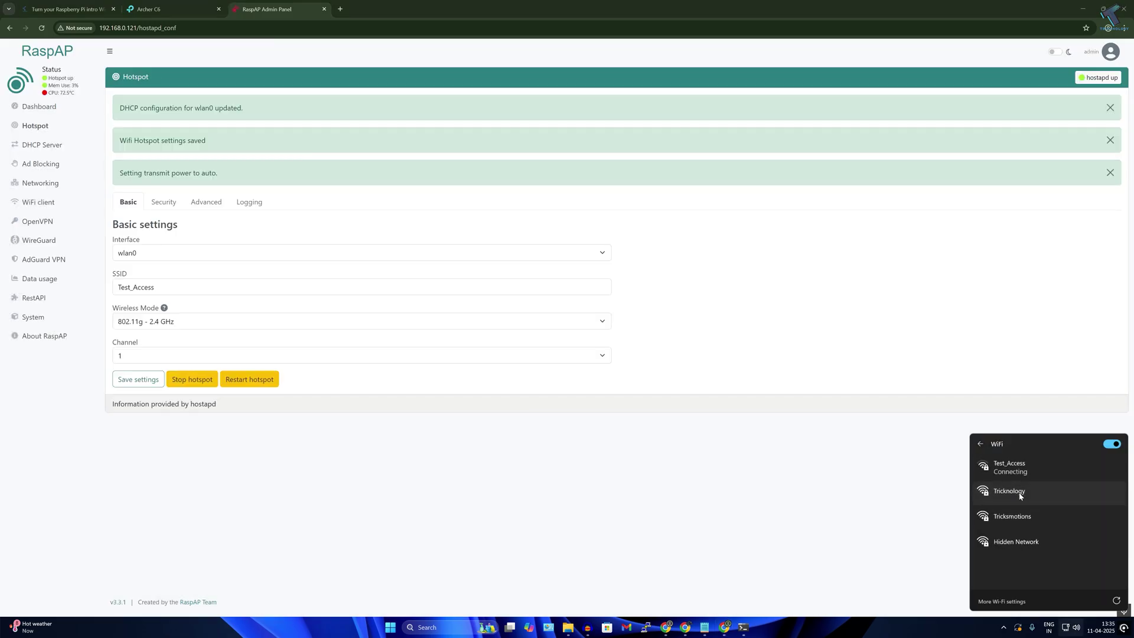
{"action": "left_click", "coordinate": [1018, 496]}
- Connect the PC to Test_Access by entering the hotspot's new passphrase
{"action": "left_click", "coordinate": [1097, 505]}
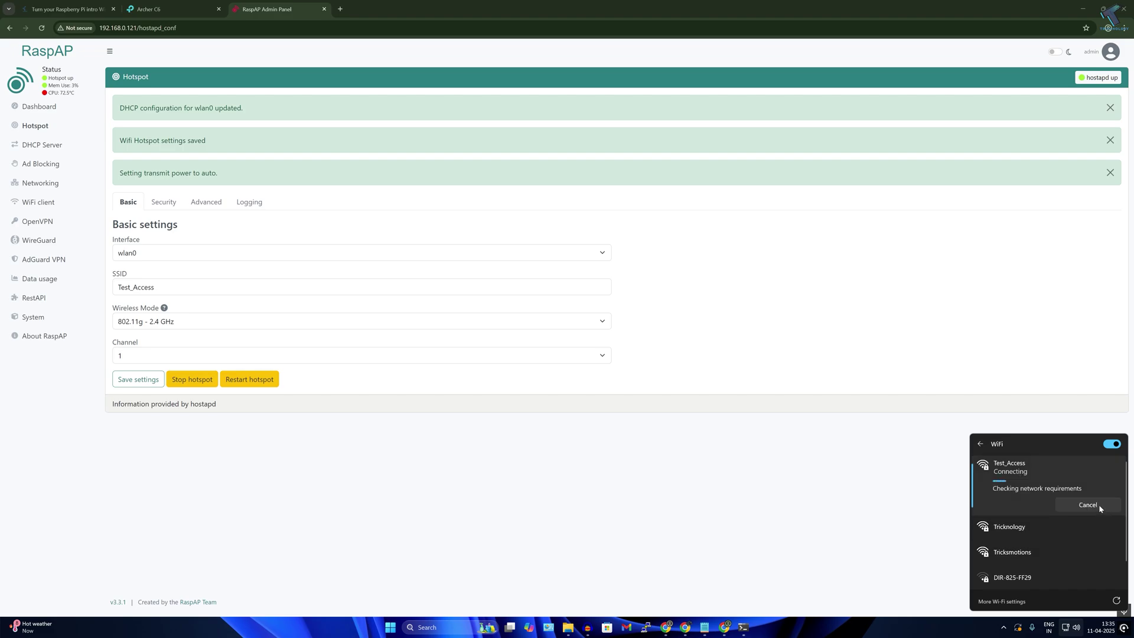
{"action": "type", "text": "•••"}
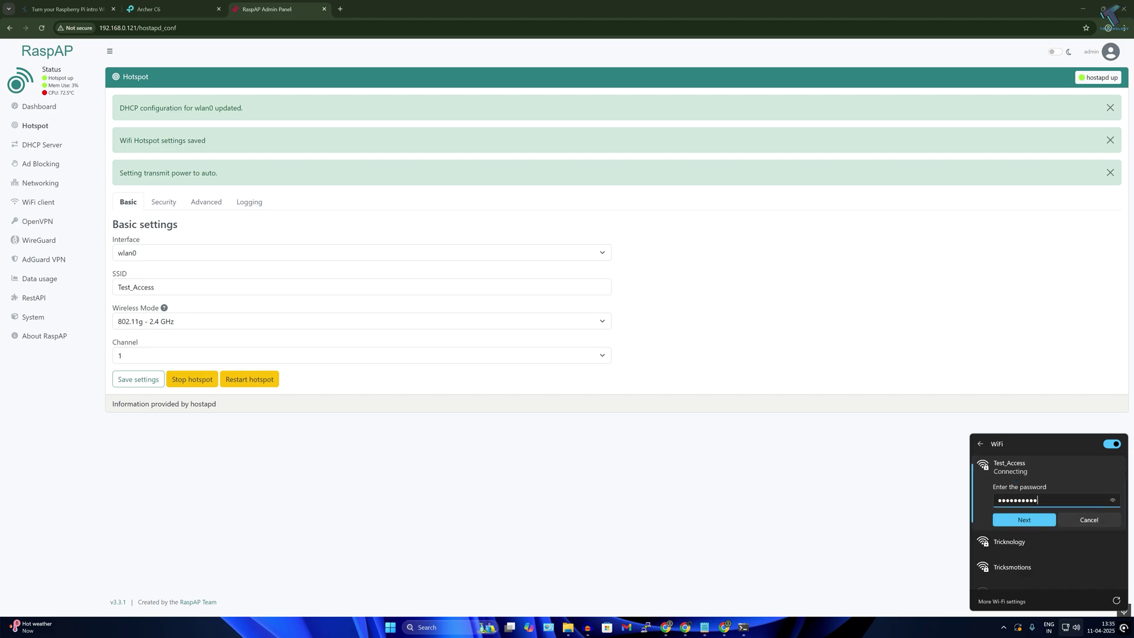
{"action": "key", "text": "Return"}
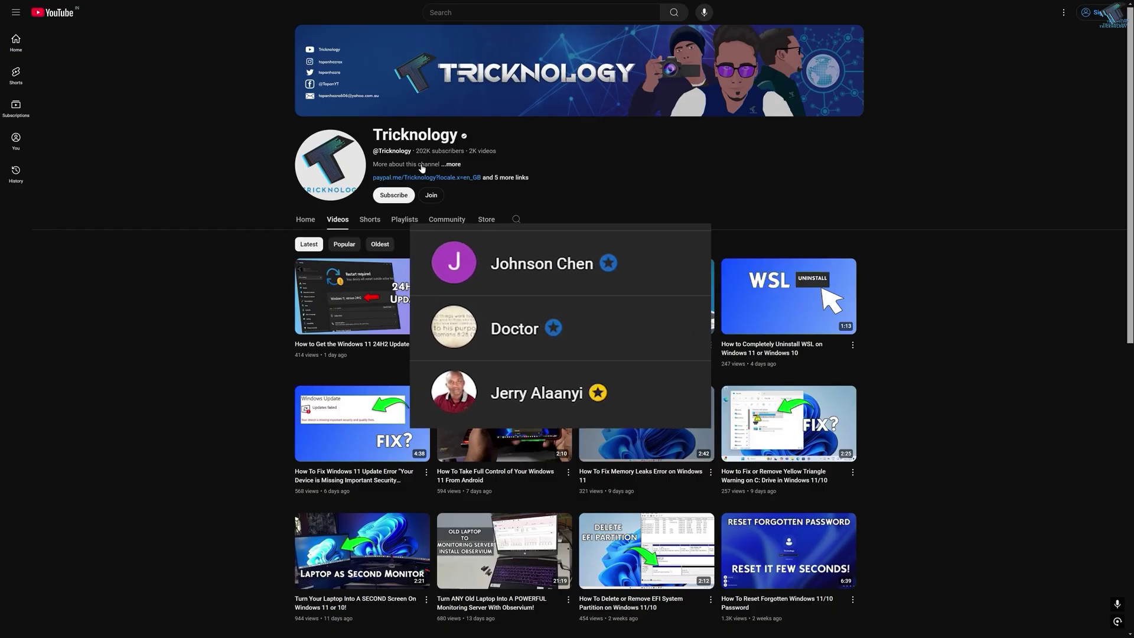
{"action": "scroll", "coordinate": [422, 169], "scroll_direction": "down", "scroll_amount": 3}
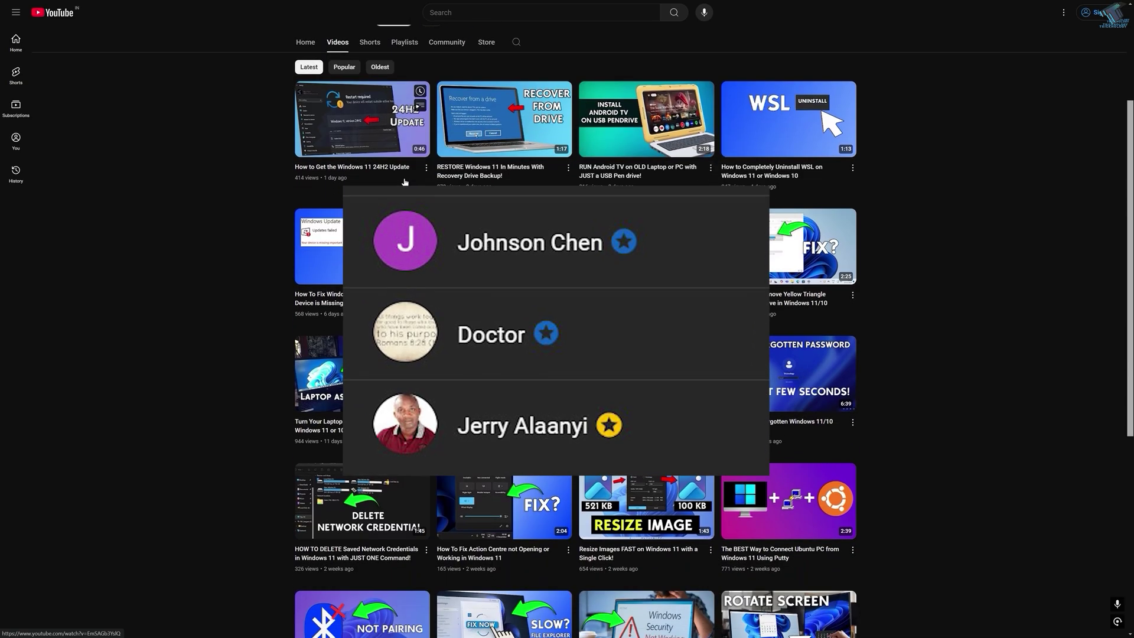
{"action": "scroll", "coordinate": [260, 172], "scroll_direction": "down", "scroll_amount": 3}
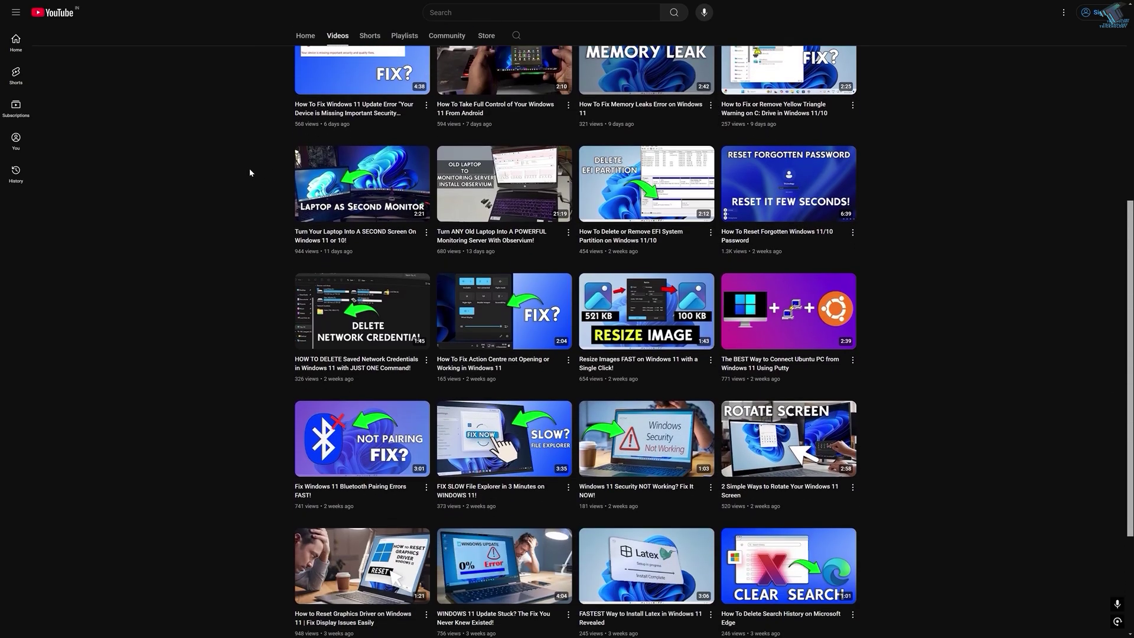
{"action": "scroll", "coordinate": [250, 172], "scroll_direction": "down", "scroll_amount": 5}
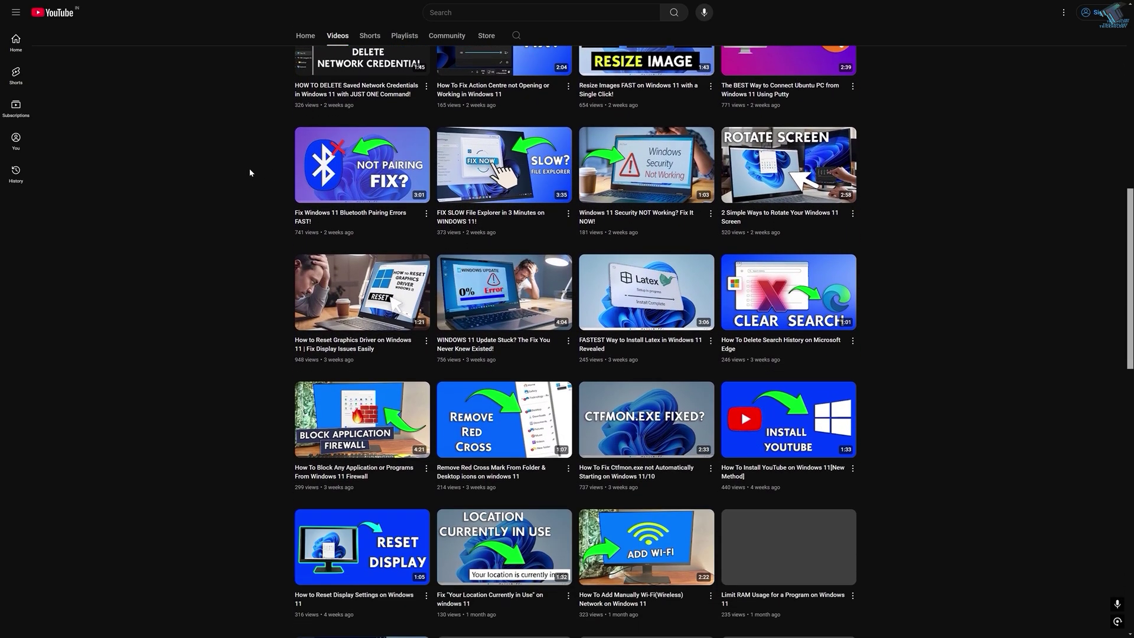
{"action": "scroll", "coordinate": [249, 172], "scroll_direction": "down", "scroll_amount": 7}
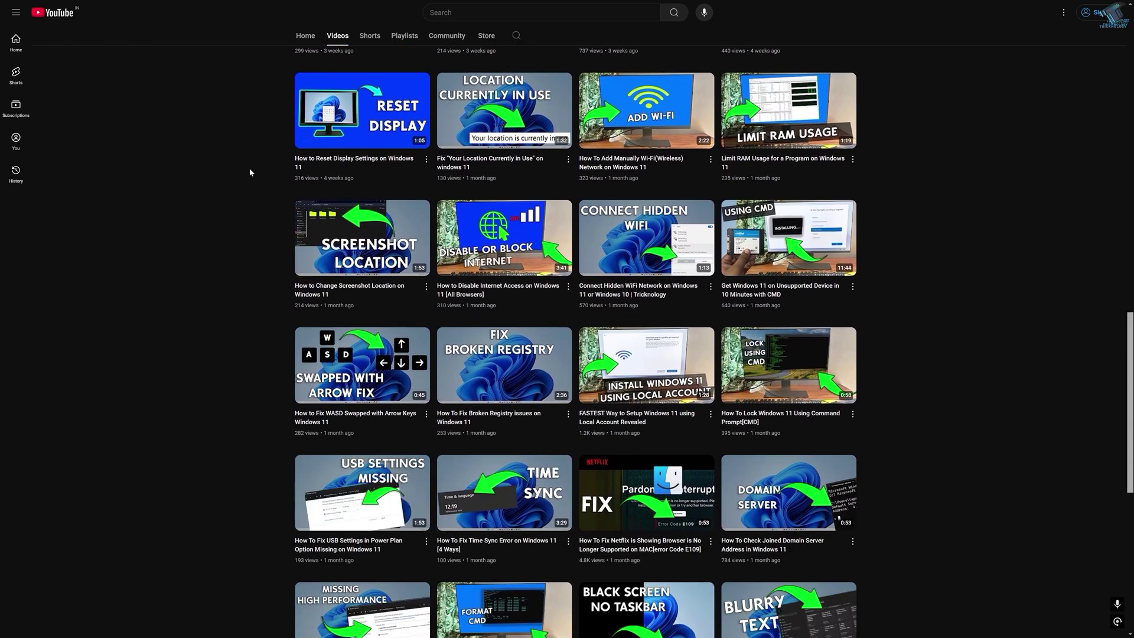
{"action": "scroll", "coordinate": [250, 172], "scroll_direction": "down", "scroll_amount": 7}
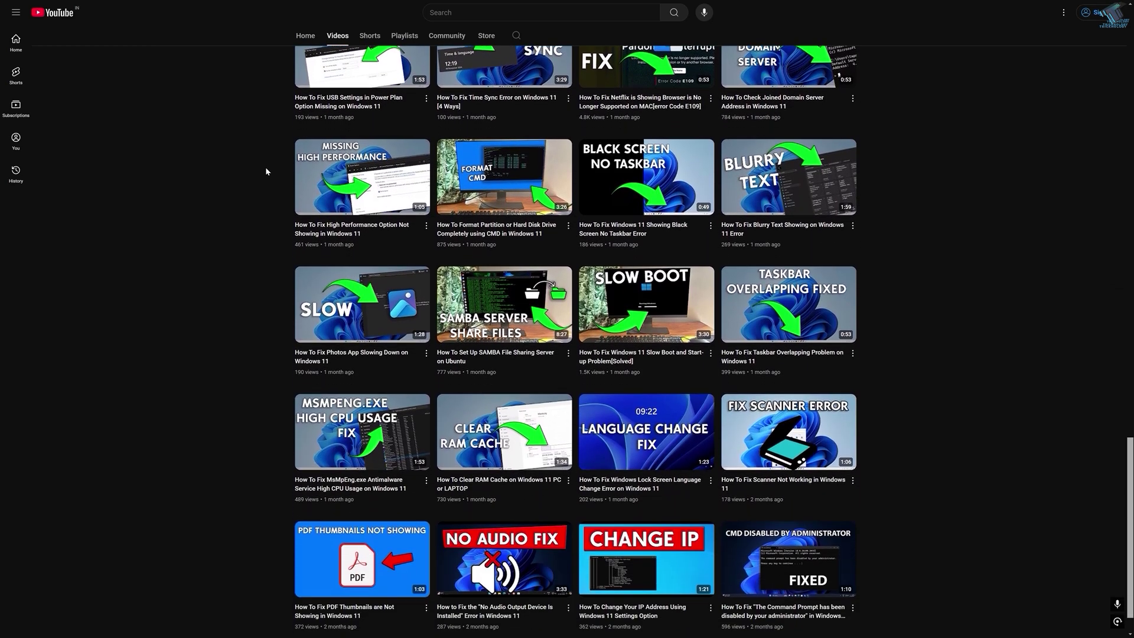
{"action": "left_click_drag", "start_coordinate": [1128, 443], "coordinate": [1122, 369]}
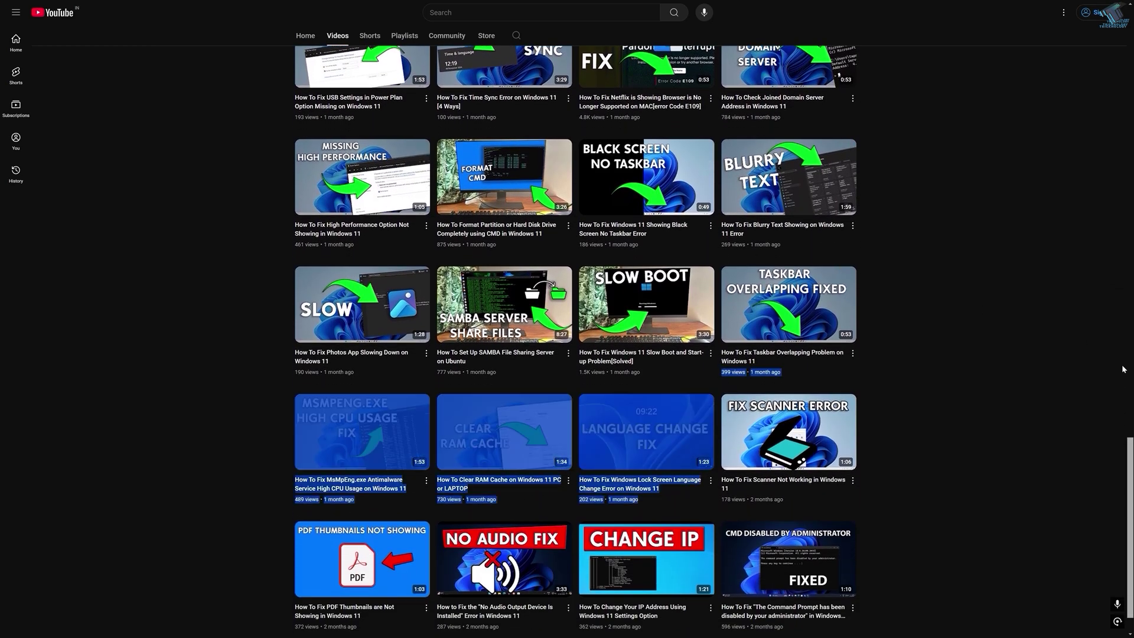
{"action": "left_click_drag", "start_coordinate": [1127, 473], "coordinate": [1110, 36]}
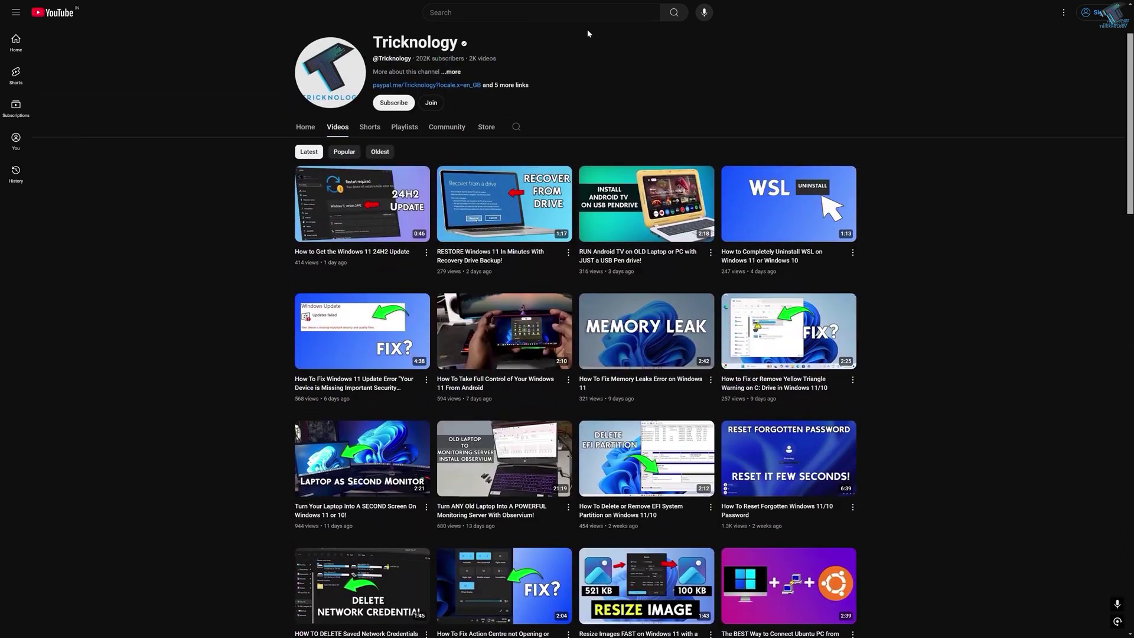